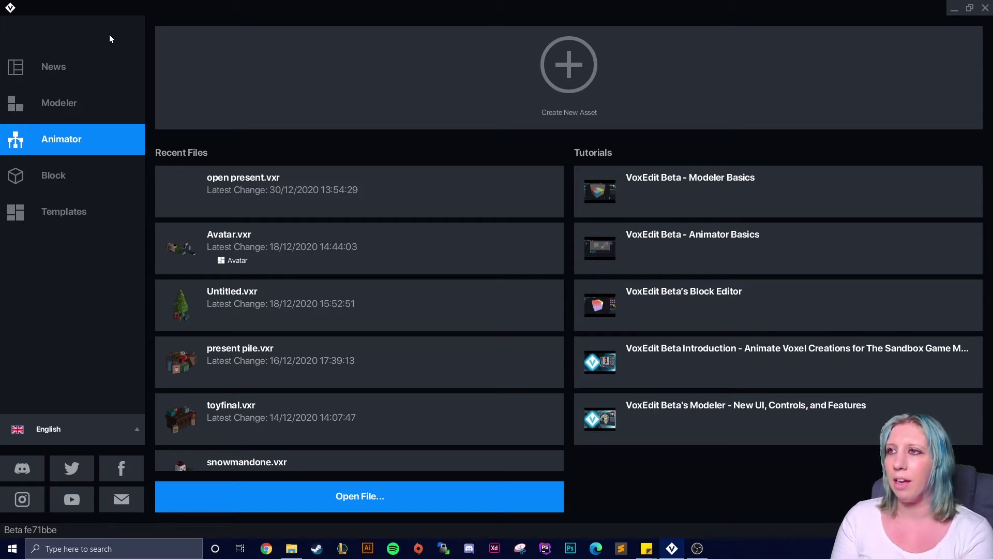
Look at the News page, return to the Animator section and open the recent file open present.vxr
click(88, 58)
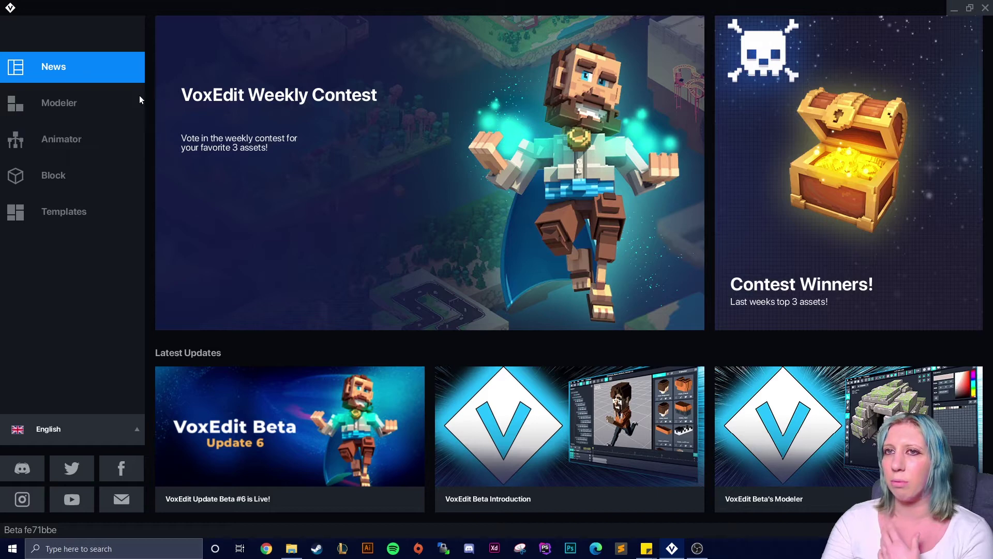
click(54, 145)
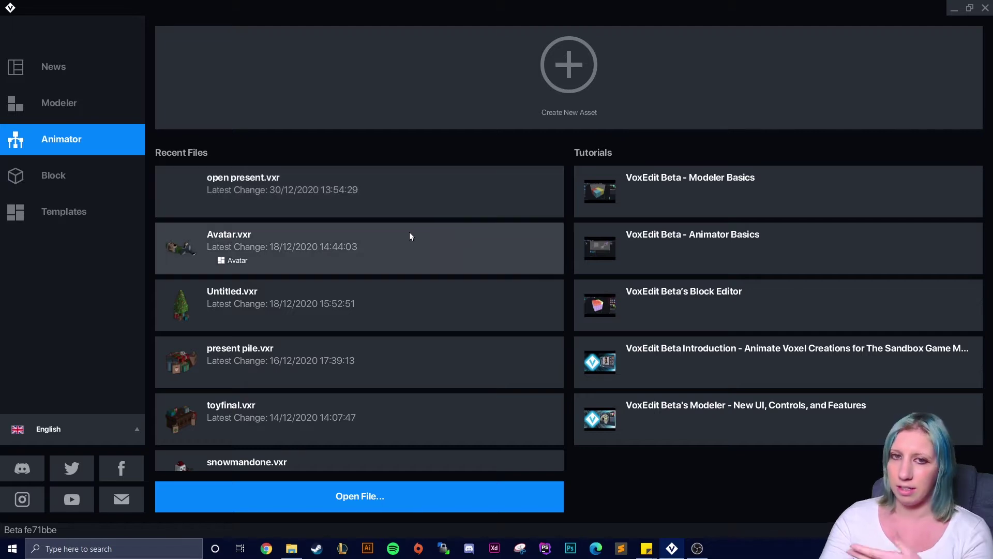
click(438, 204)
scroll(510, 206, down, 3)
mouse_move(515, 215)
right_down()
mouse_move(483, 160)
mouse_move(525, 219)
right_up()
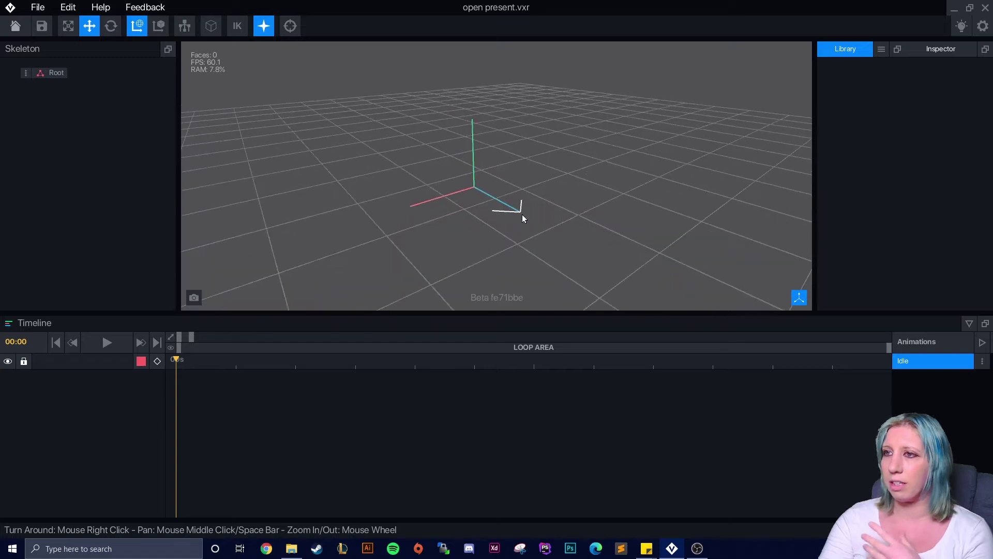
scroll(525, 171, up, 2)
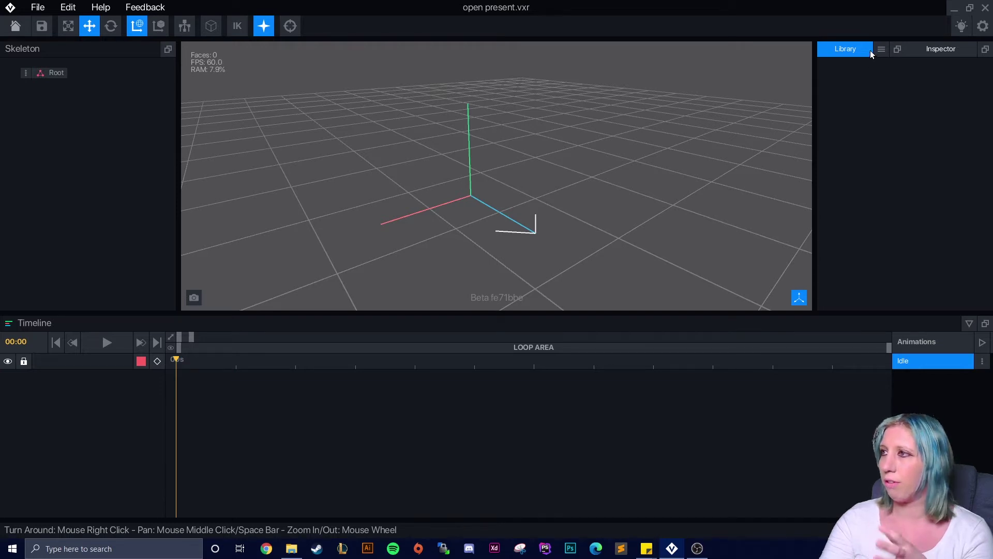
Undock the Inspector into its own window, dock it back beside the Library and view its settings
click(985, 49)
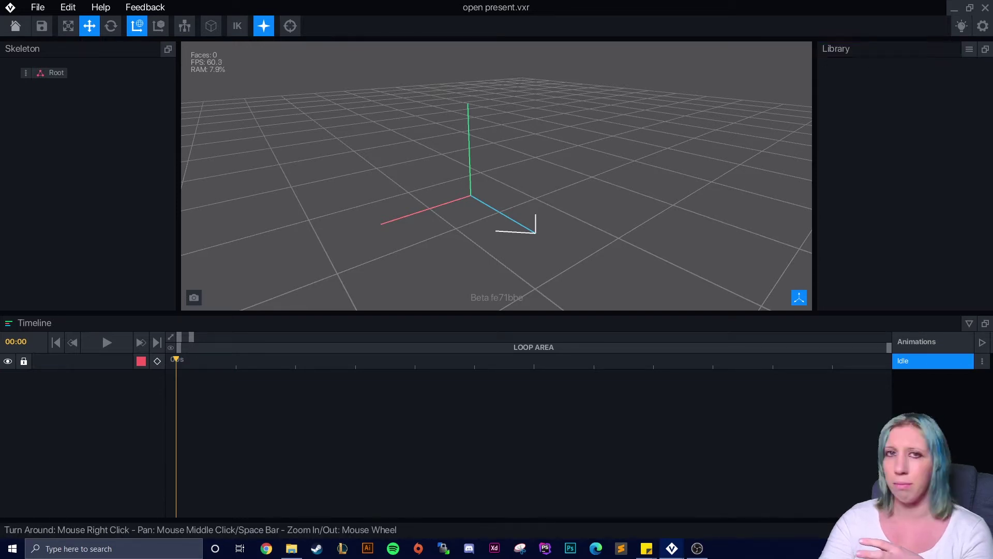
drag(420, 164, 793, 38)
click(916, 37)
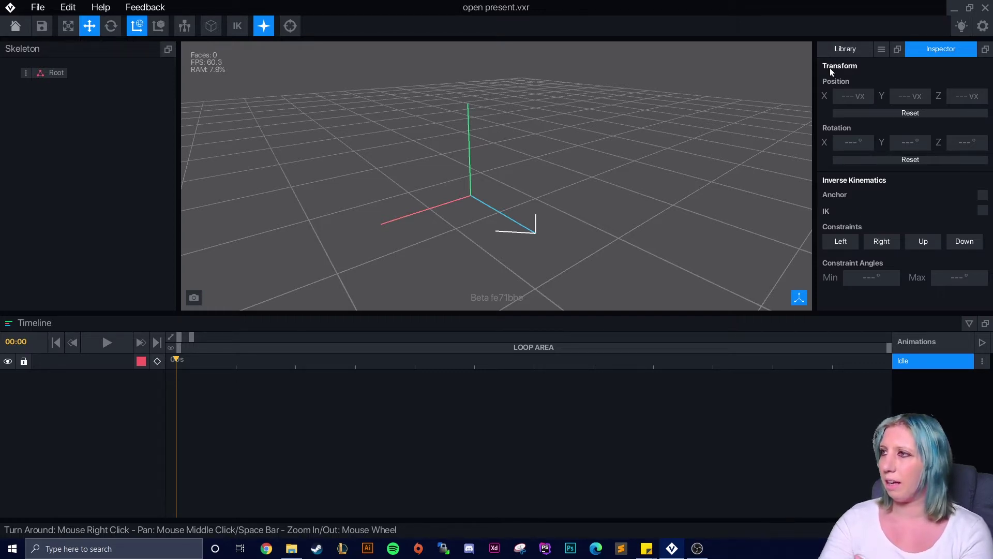
Import the present box VXM model into the Library from the toy table folder under December in the VoxEdit assignments
click(842, 49)
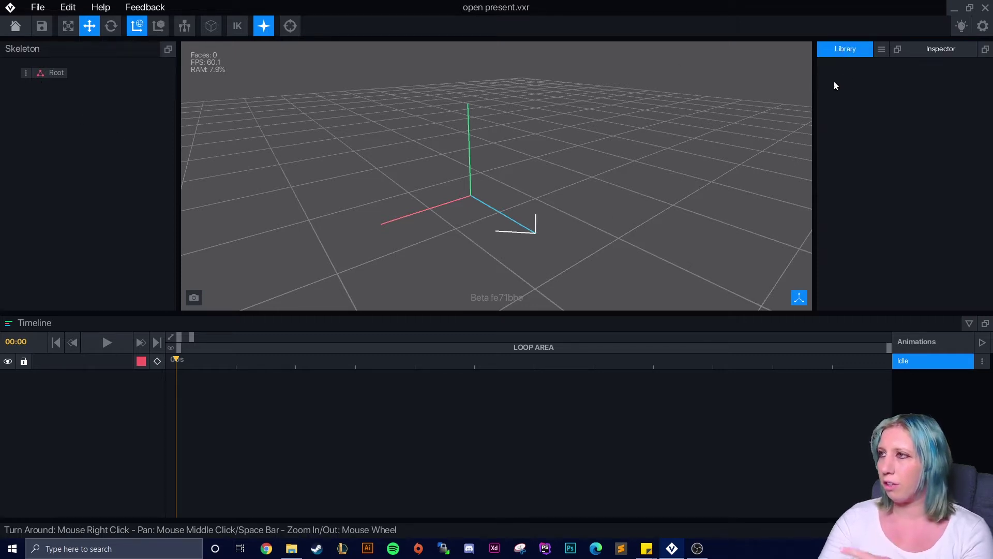
click(882, 49)
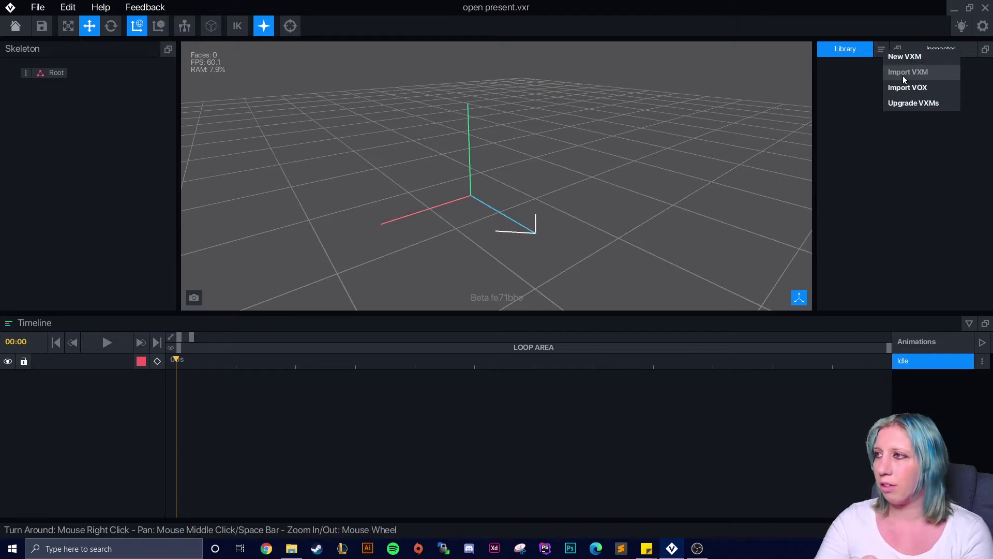
click(934, 79)
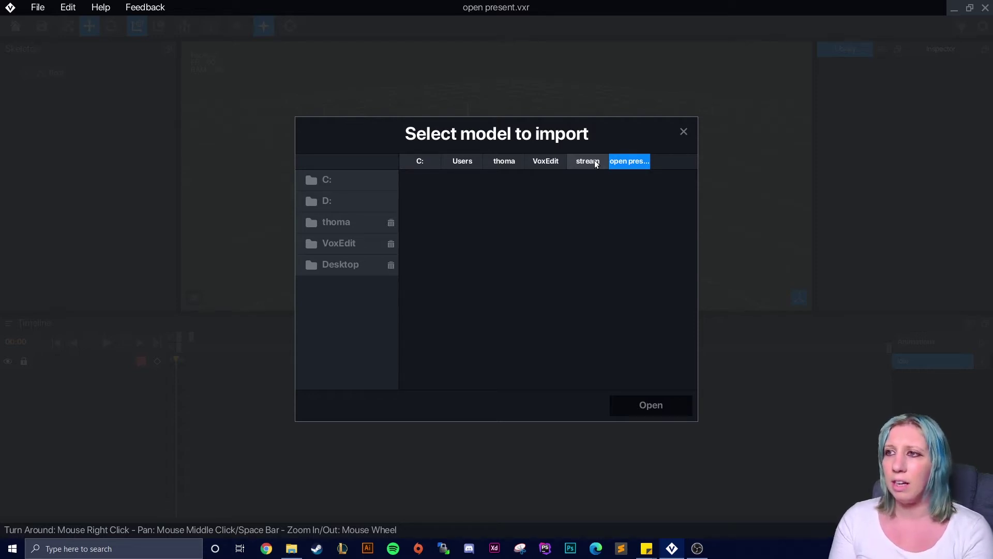
click(558, 161)
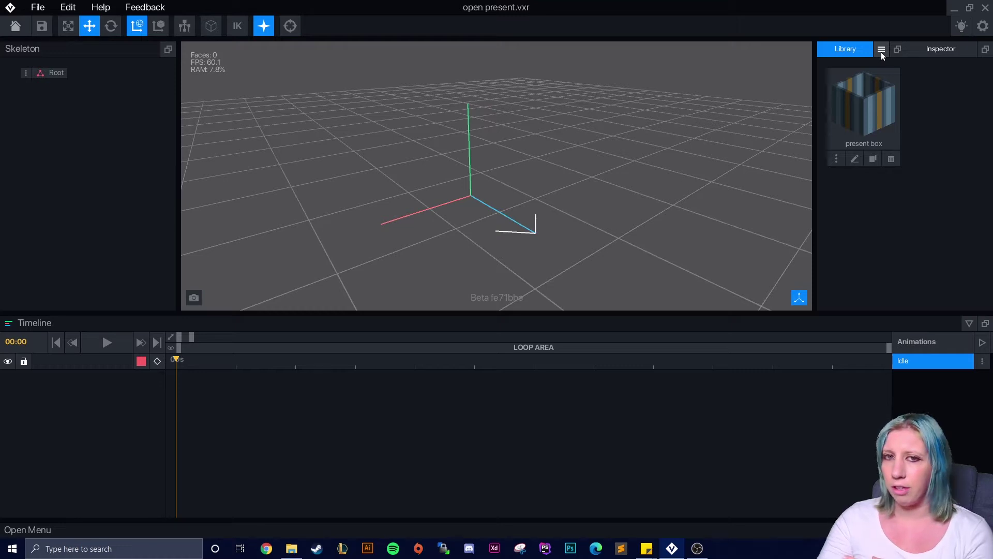
Import the lid VXM model from the toy table folder into the Library
click(882, 51)
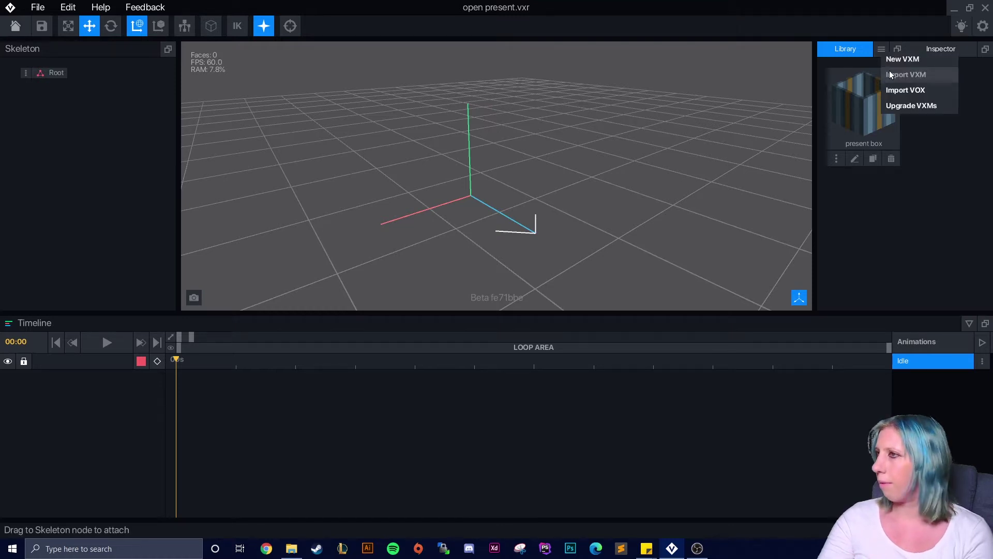
click(890, 76)
click(492, 212)
click(651, 404)
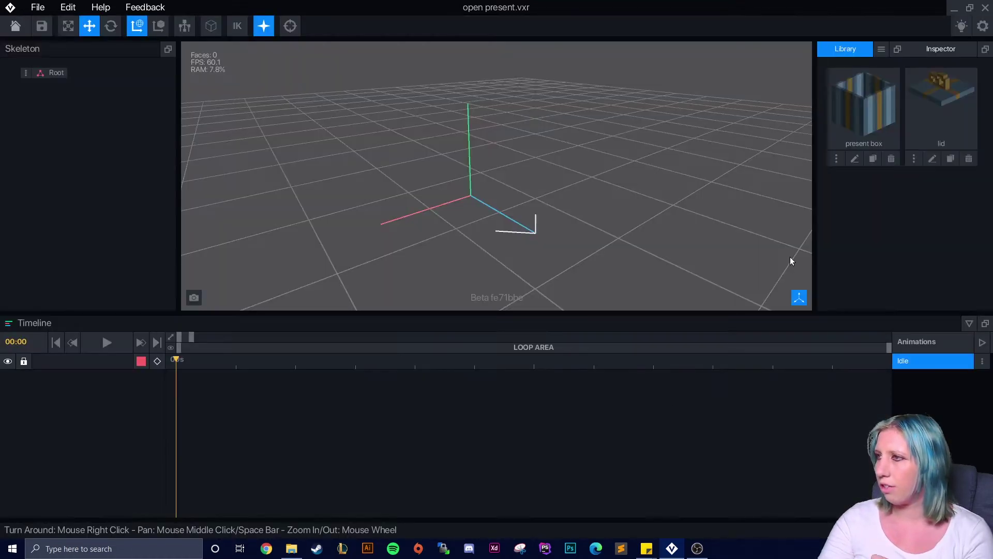
Import the toy VXM model from the toy table folder into the Library
click(882, 50)
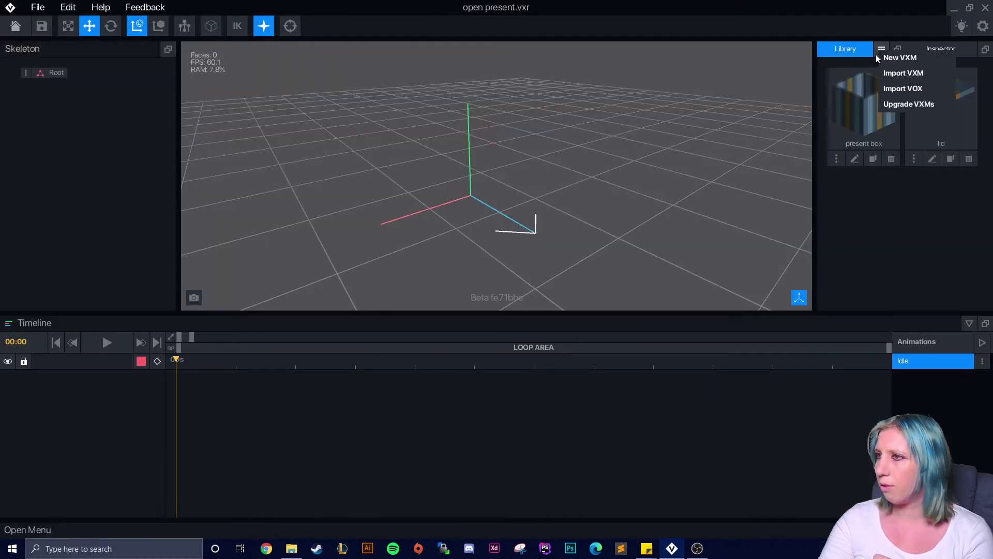
click(903, 73)
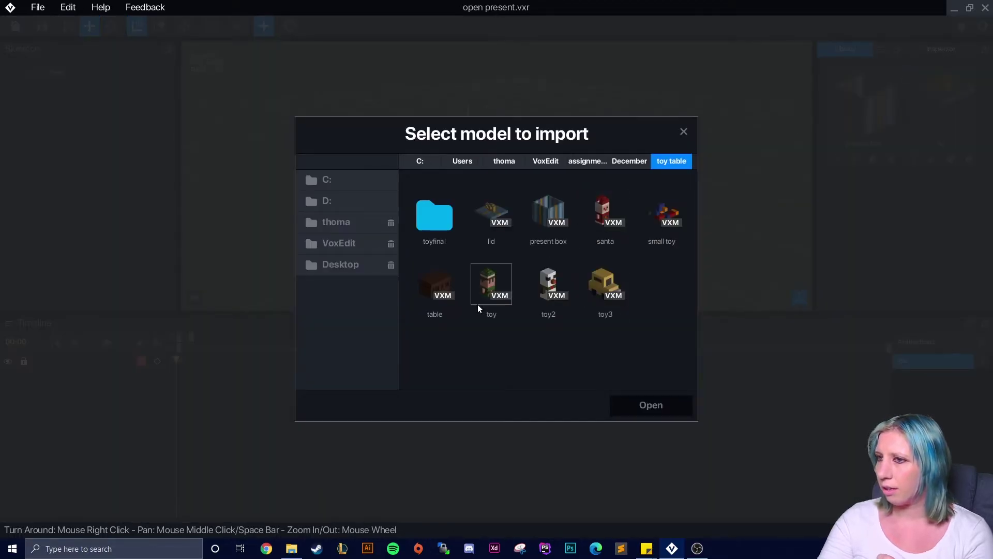
click(492, 286)
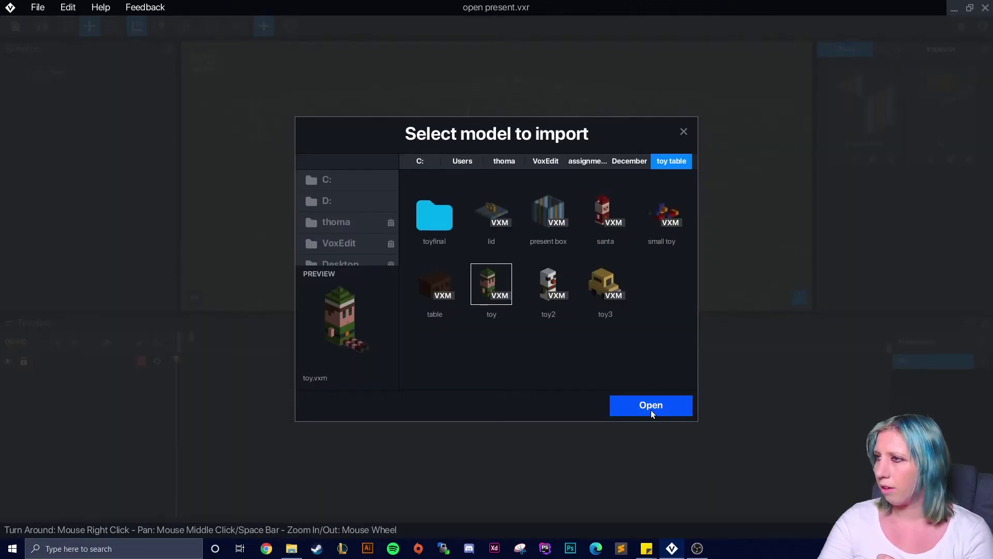
click(651, 406)
Import the toy3 VXM model from the toy table folder into the Library
click(864, 50)
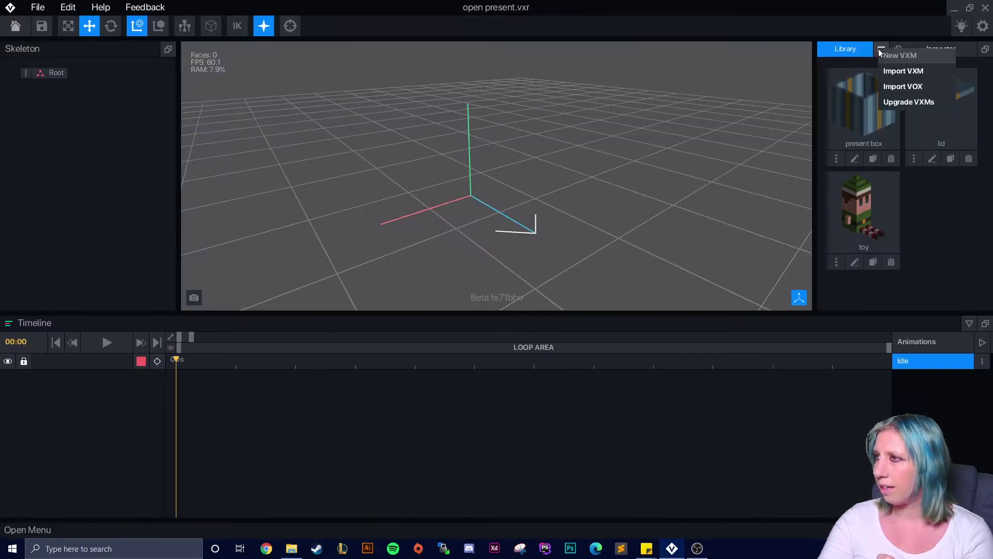
click(904, 76)
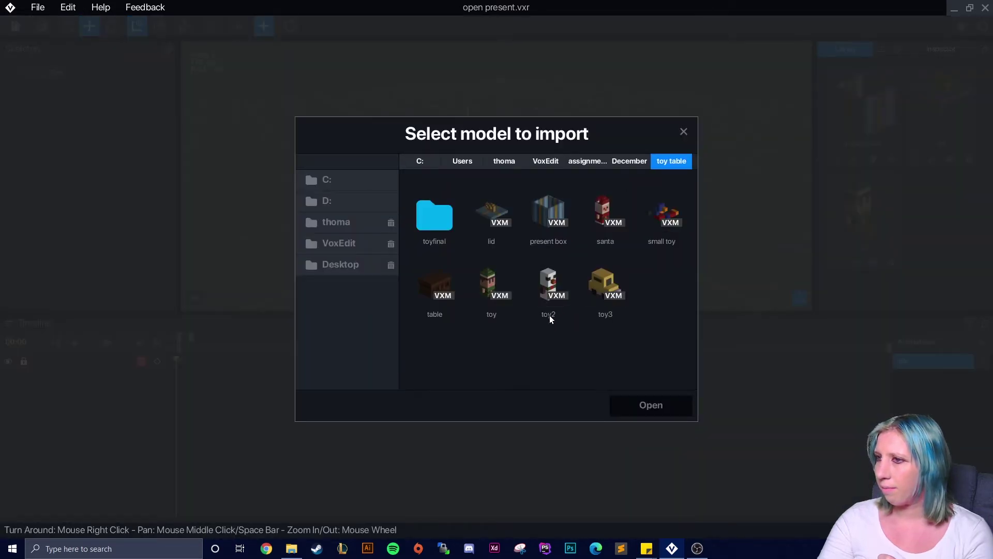
click(606, 286)
click(640, 409)
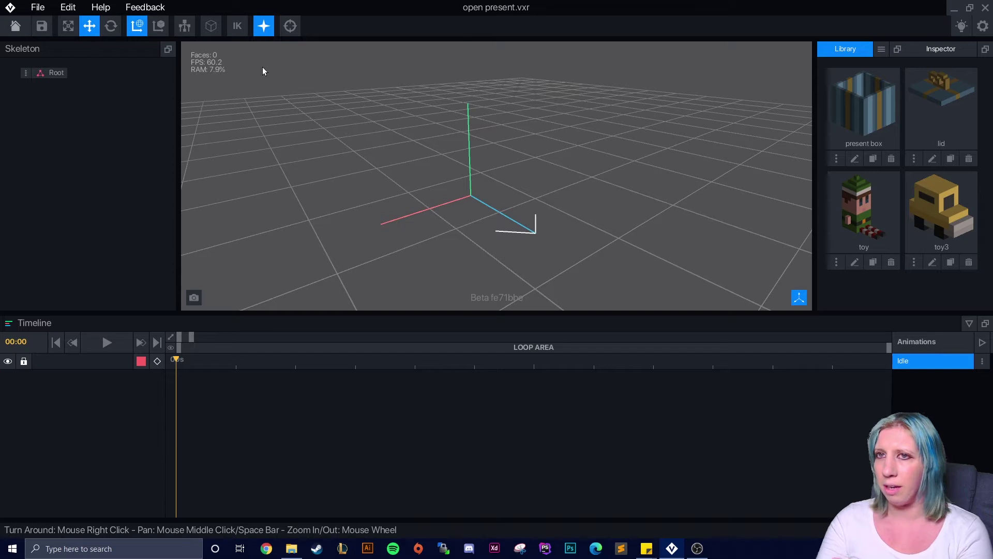
Create a child node named "control node" under Root in the skeleton
click(25, 72)
click(57, 82)
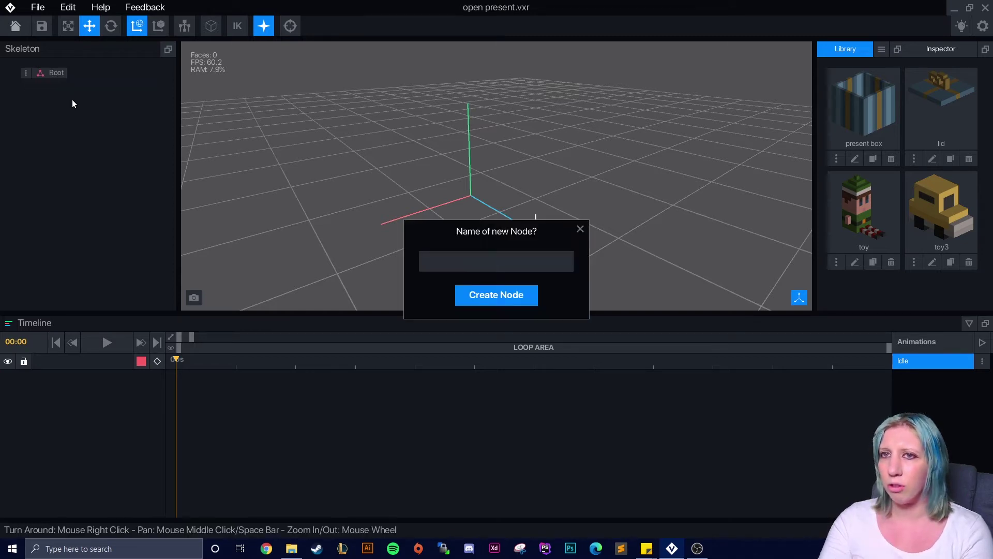
text(control node)
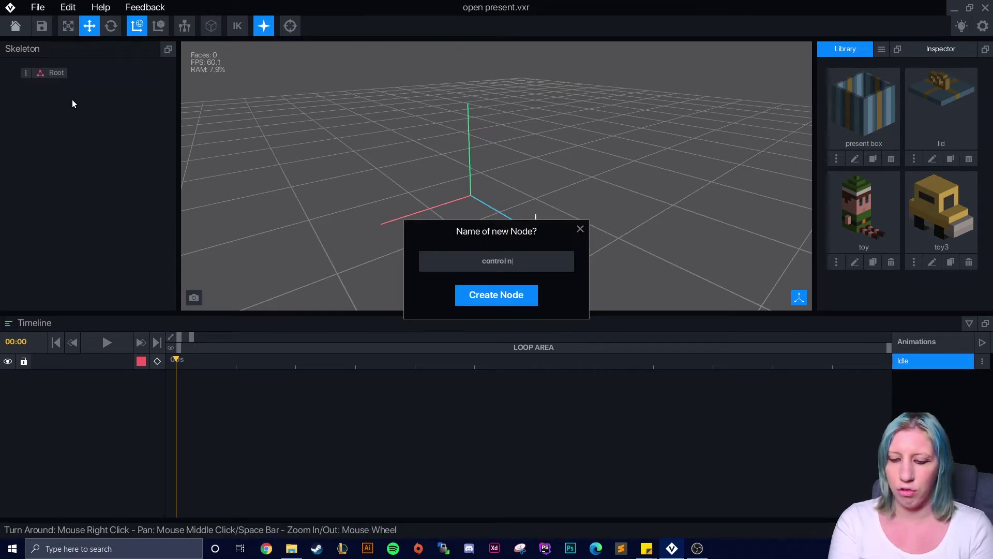
key(Return)
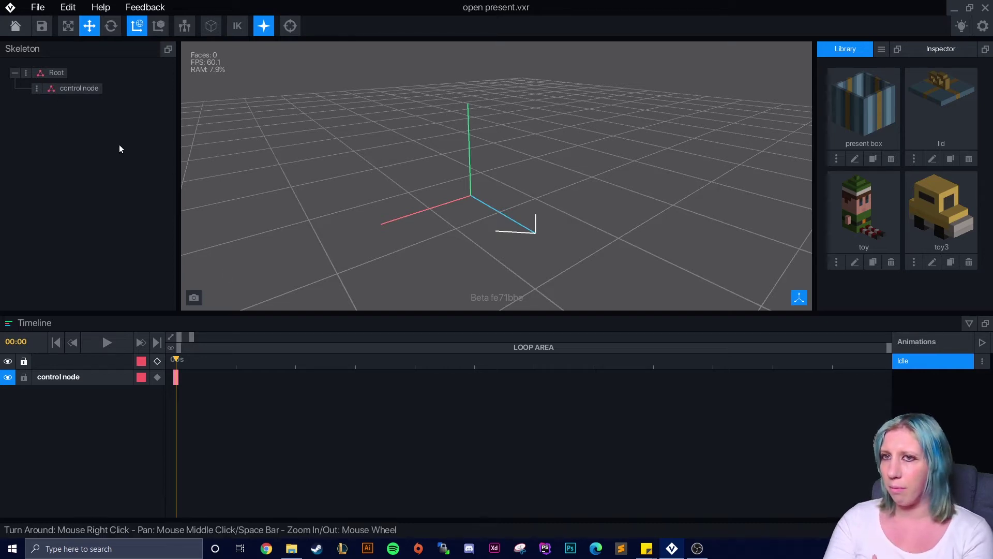
Create a child node named "box main" under control node in the skeleton
click(37, 88)
click(70, 116)
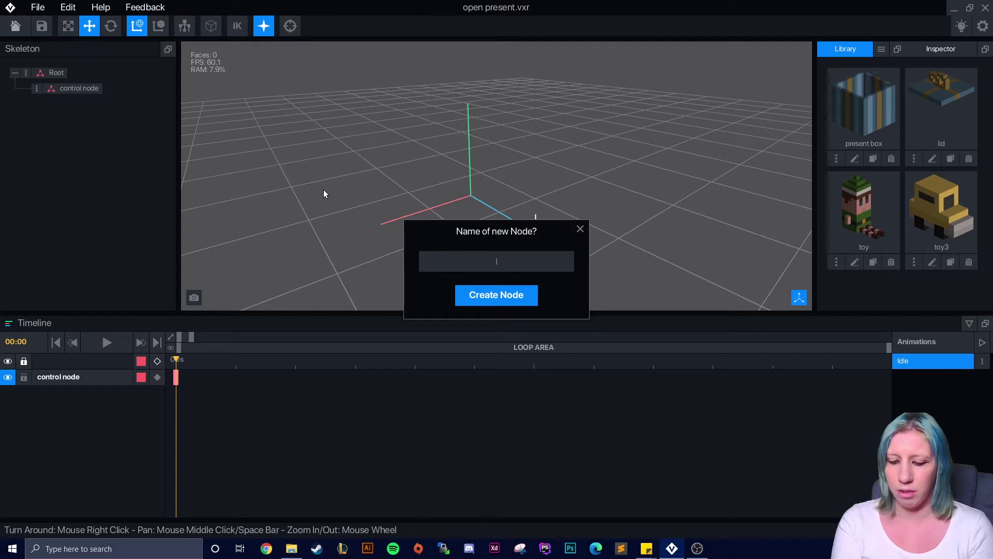
text(box main)
key(Return)
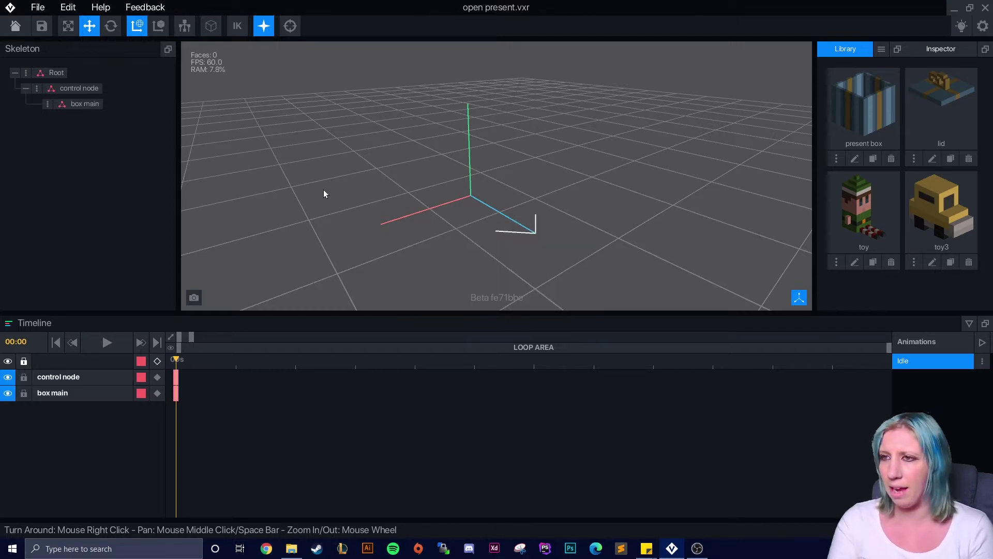
Create a child node named "lid" under control node, at the same level as box main
click(48, 104)
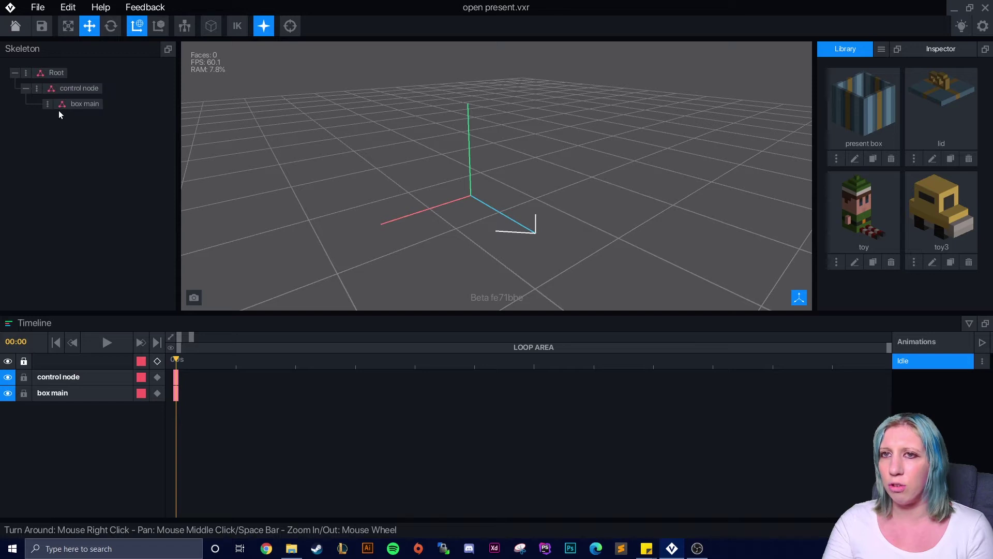
click(38, 90)
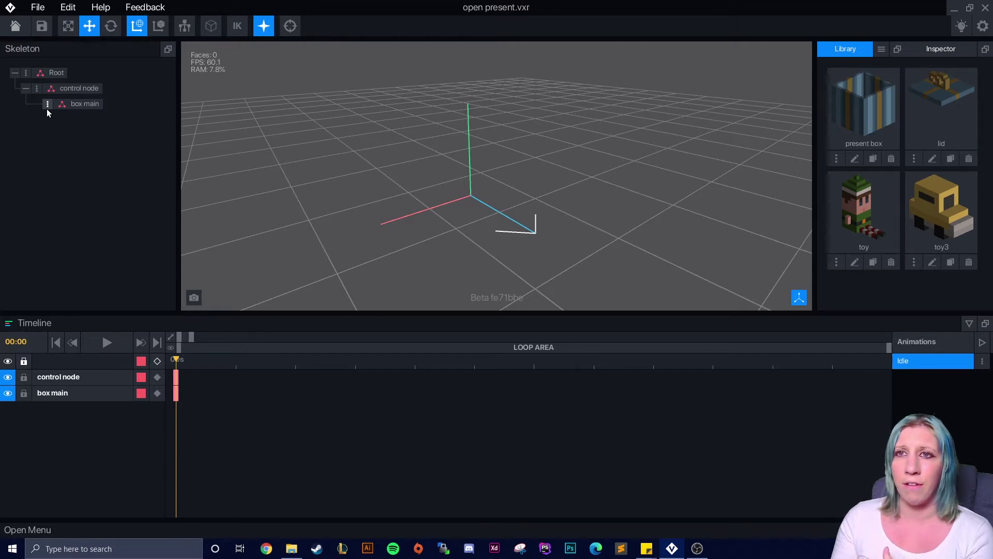
click(36, 89)
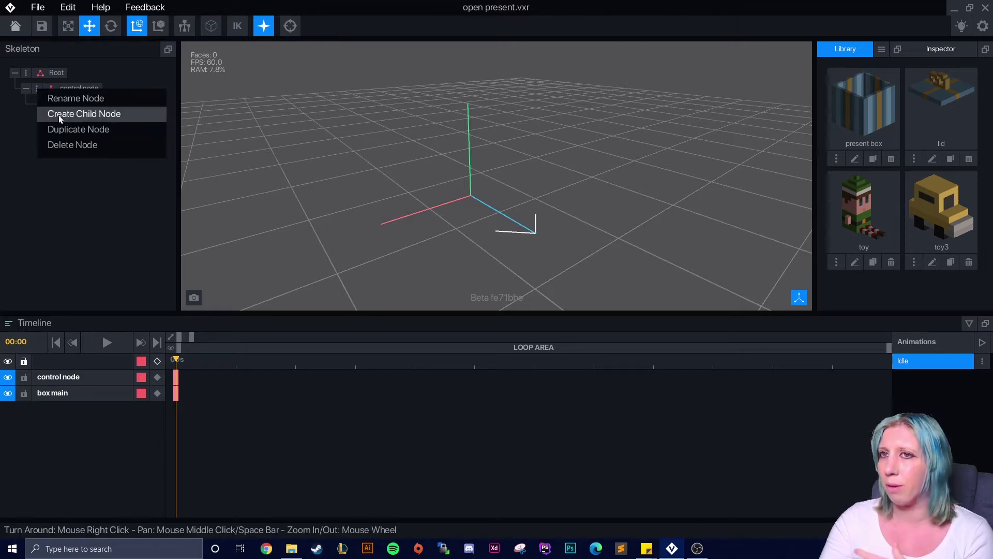
click(59, 115)
text(l)
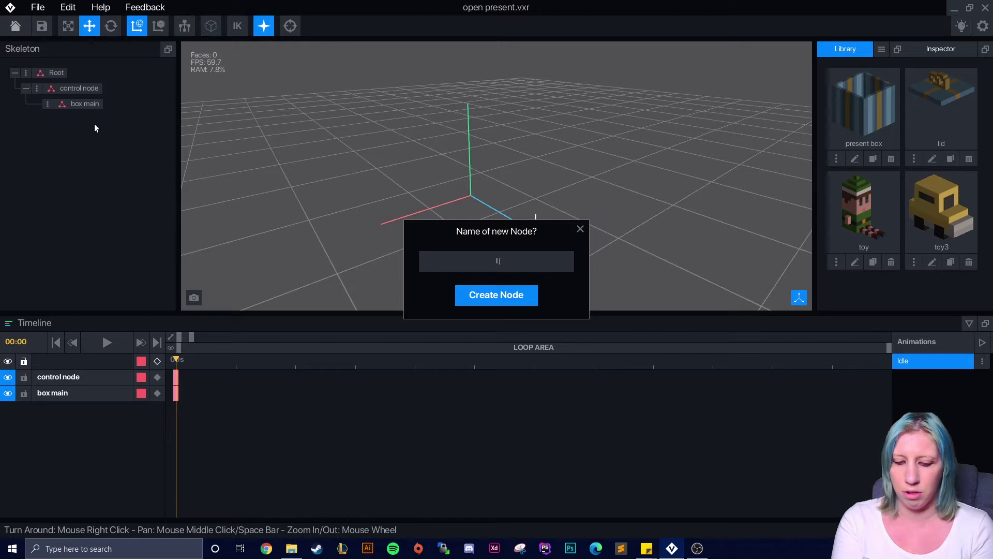
text(id)
key(Return)
Create a child node named "toy1" under control node
click(37, 88)
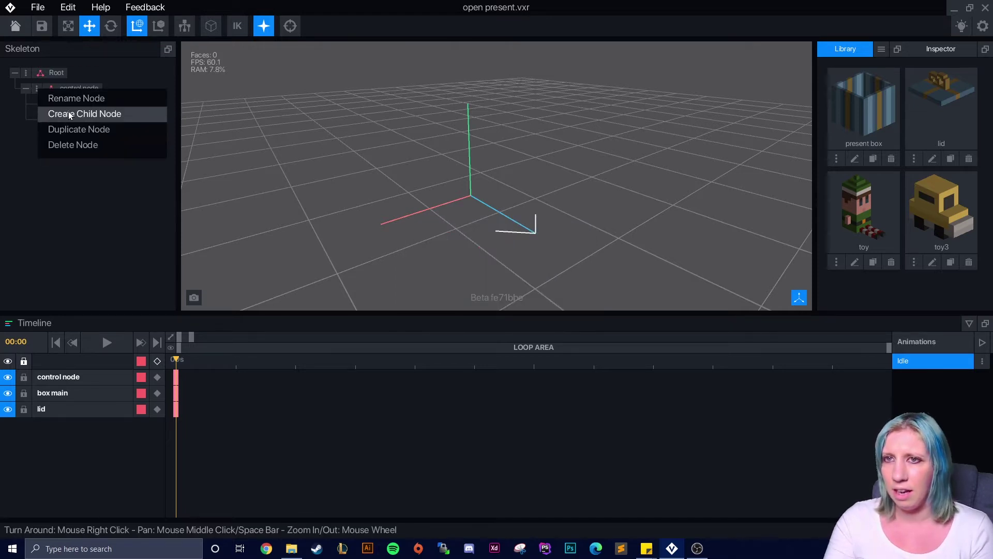
click(70, 114)
text(toy1)
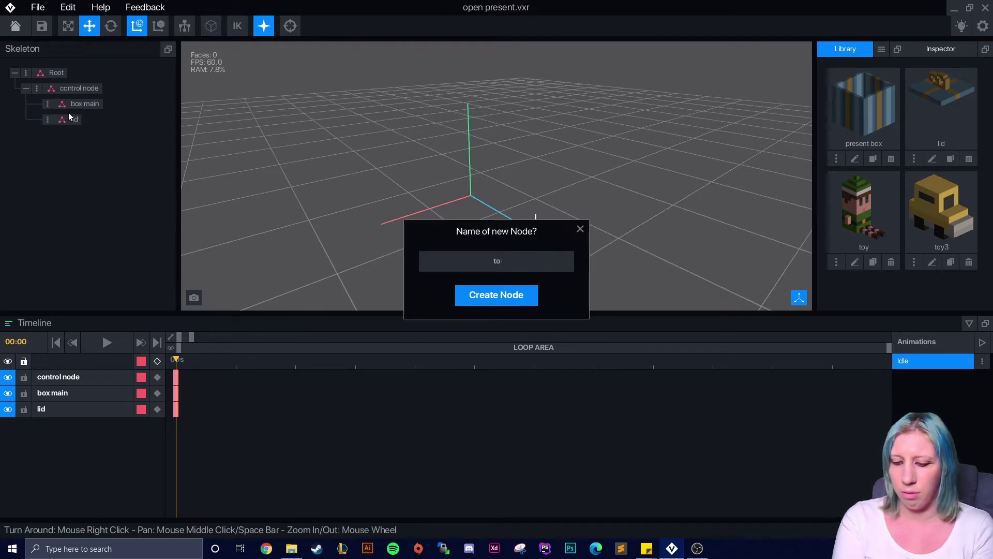
key(Return)
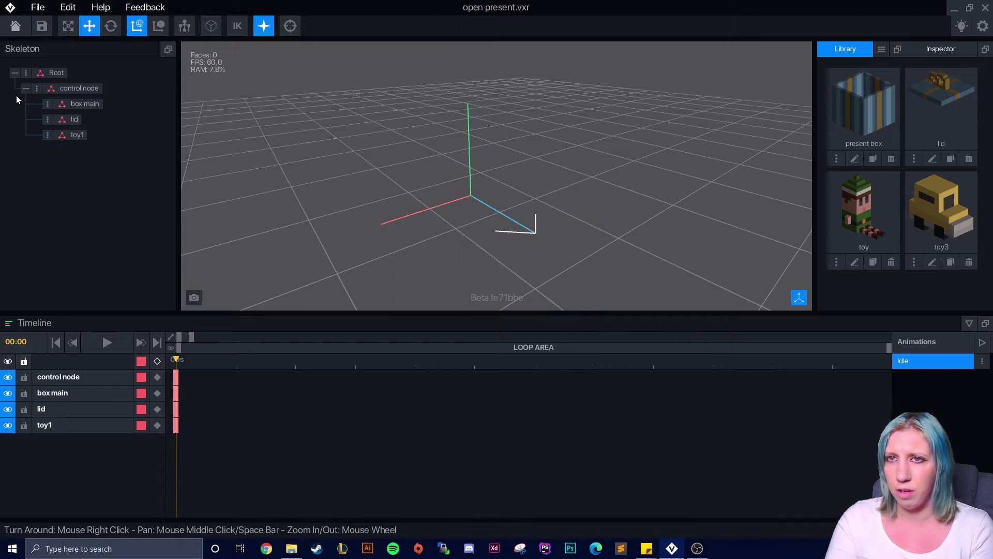
Create a child node named "toy 2" under control node
click(37, 89)
click(59, 114)
text(toy 2)
key(Return)
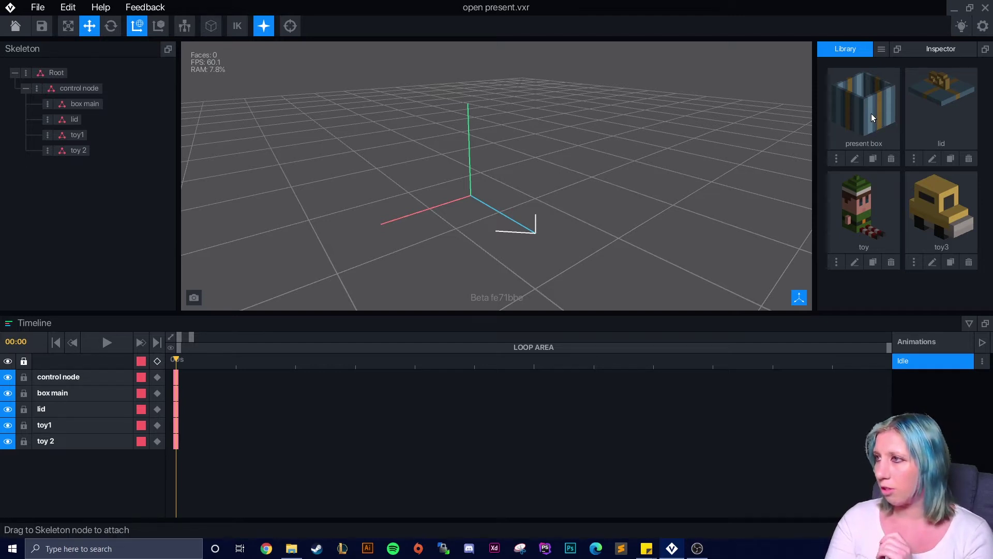
Attach the present box model to the box main node and the lid model to the lid node
drag(867, 112, 99, 103)
drag(941, 104, 73, 133)
scroll(472, 238, up, 2)
right_drag(531, 263, 483, 160)
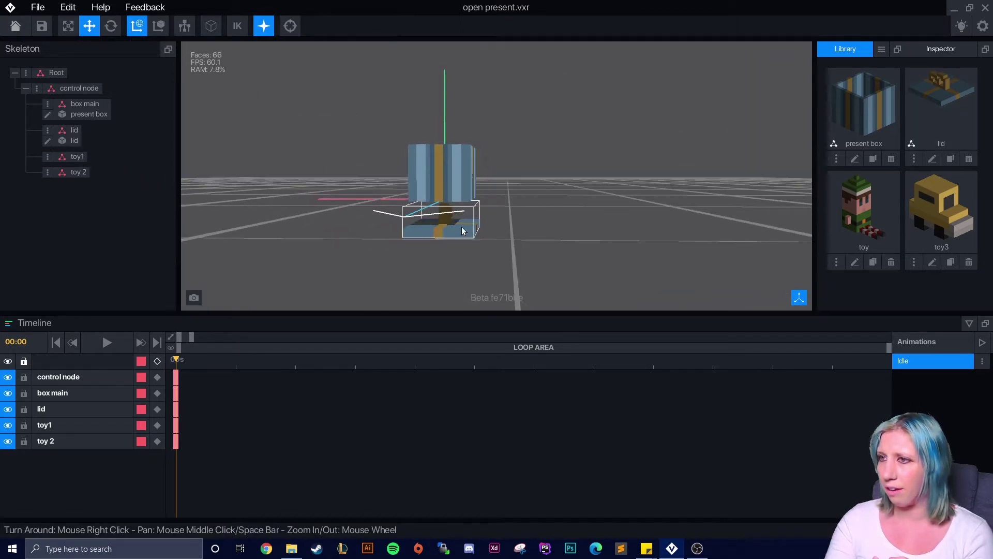
Edit the lid model to lower its pivot point to its base, save it and return to the open present scene
click(929, 161)
click(11, 333)
right_drag(487, 263, 449, 113)
drag(396, 85, 402, 327)
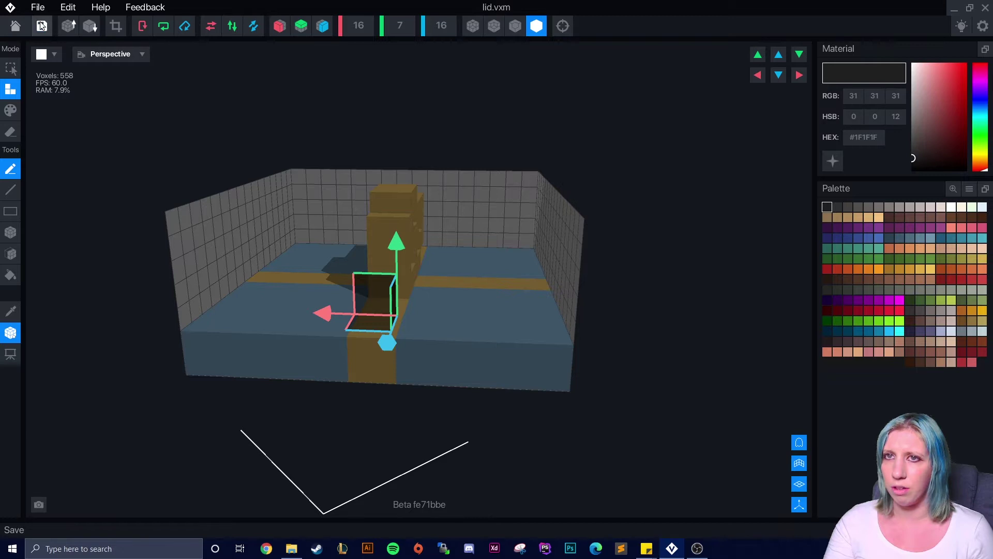
click(15, 26)
click(390, 197)
right_drag(461, 261, 484, 162)
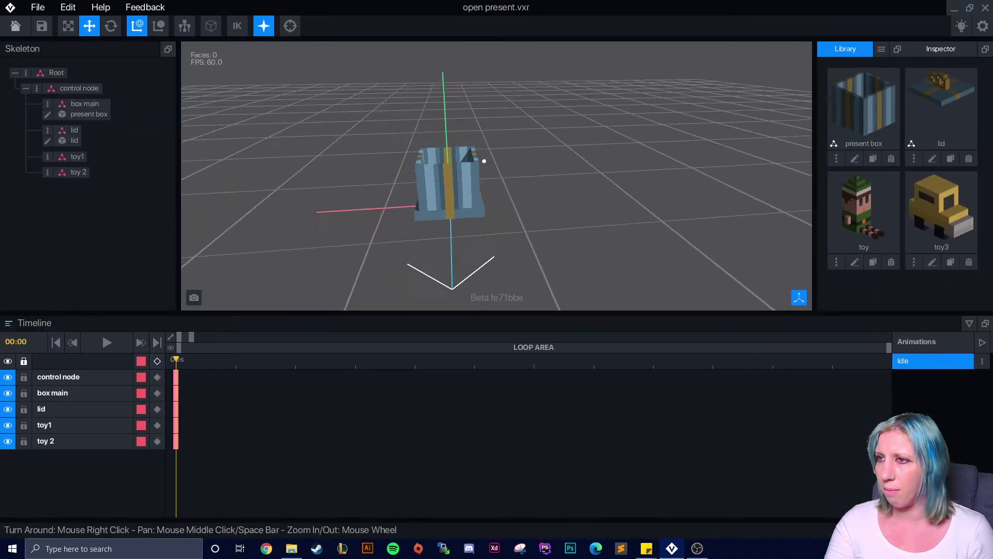
Edit the present box model to adjust its pivot point, save it and return to the open present scene
click(854, 158)
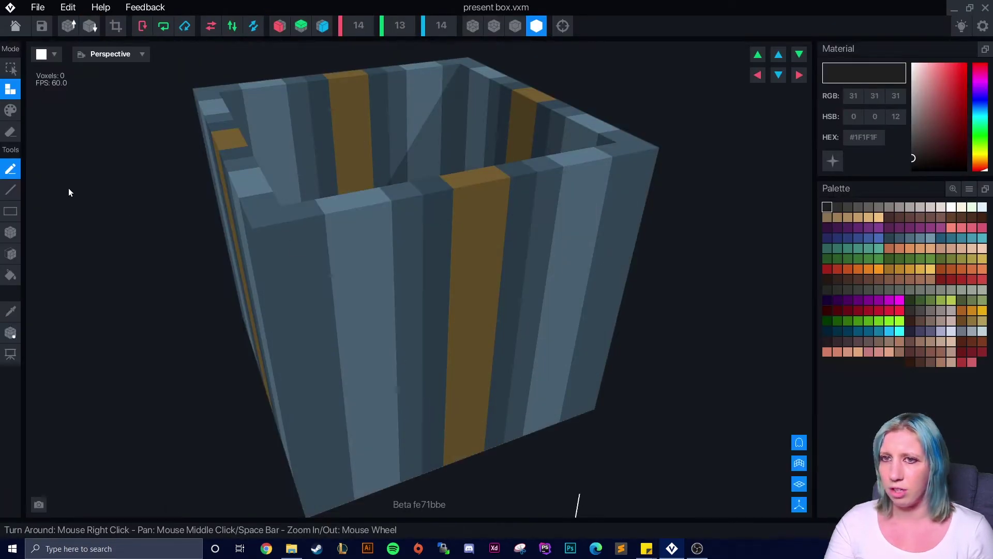
click(10, 332)
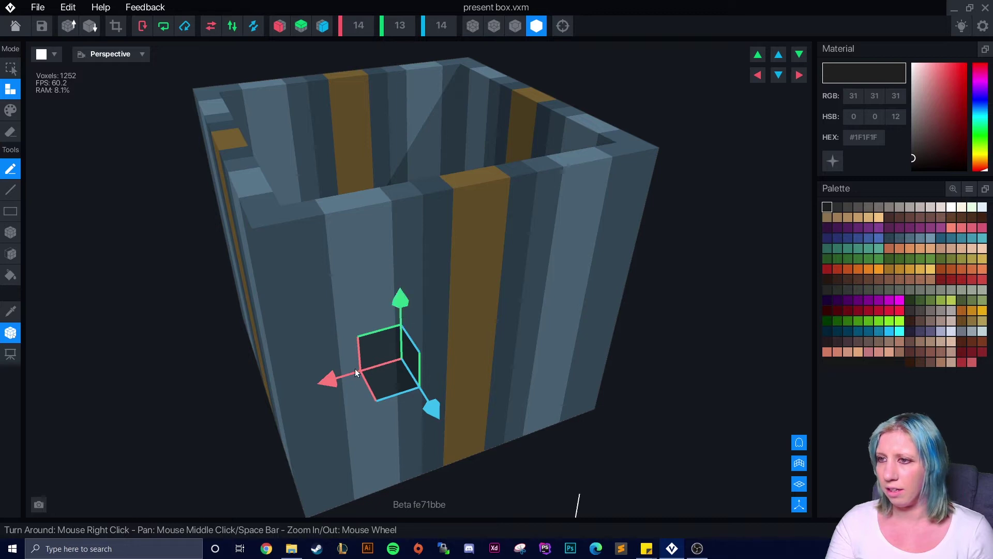
click(16, 26)
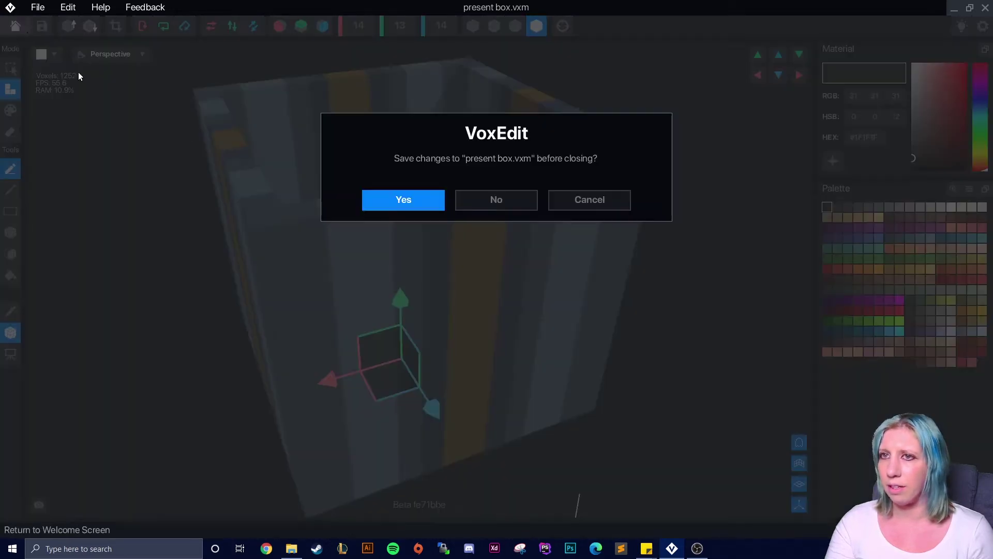
click(402, 209)
Raise the lid node from the ground to the top of the present box
click(445, 219)
right_drag(483, 232, 585, 235)
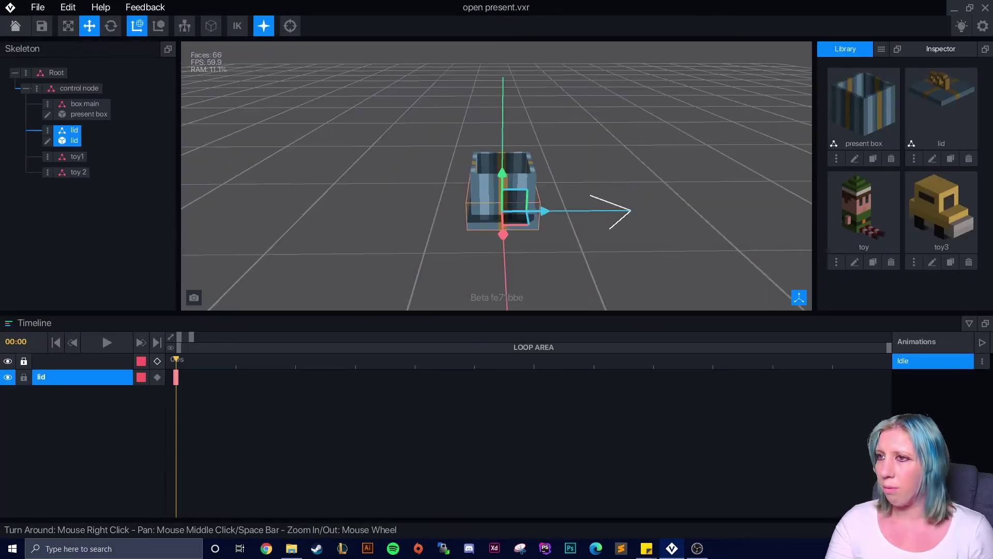
drag(503, 175, 501, 126)
scroll(607, 216, up, 3)
click(688, 188)
right_drag(688, 189, 740, 145)
right_drag(483, 161, 662, 142)
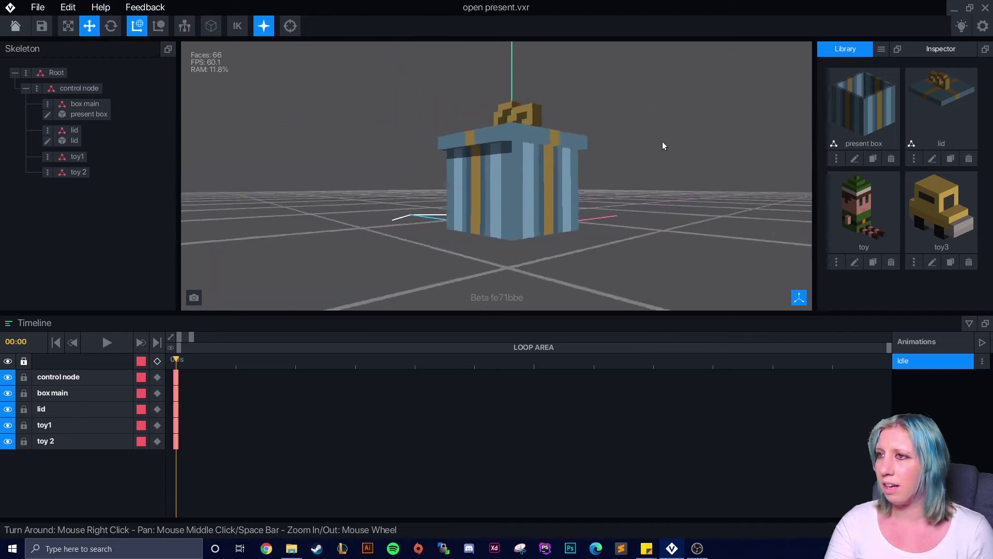
Check how the lid fits the box and lower the lid node to a height of 11.0
scroll(650, 178, up, 3)
scroll(553, 227, up, 2)
right_drag(579, 202, 601, 210)
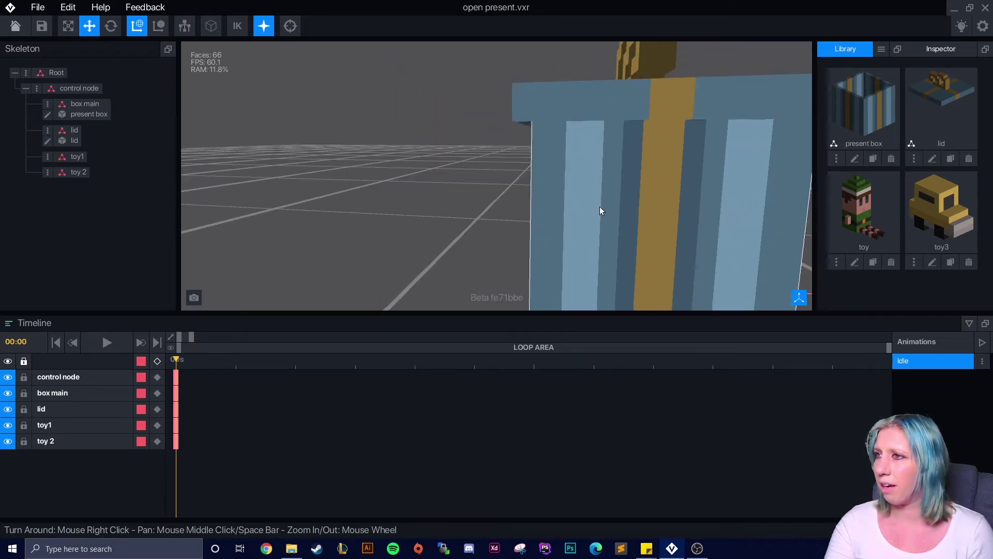
scroll(453, 204, down, 1)
right_drag(453, 204, 473, 205)
scroll(473, 204, down, 5)
click(517, 159)
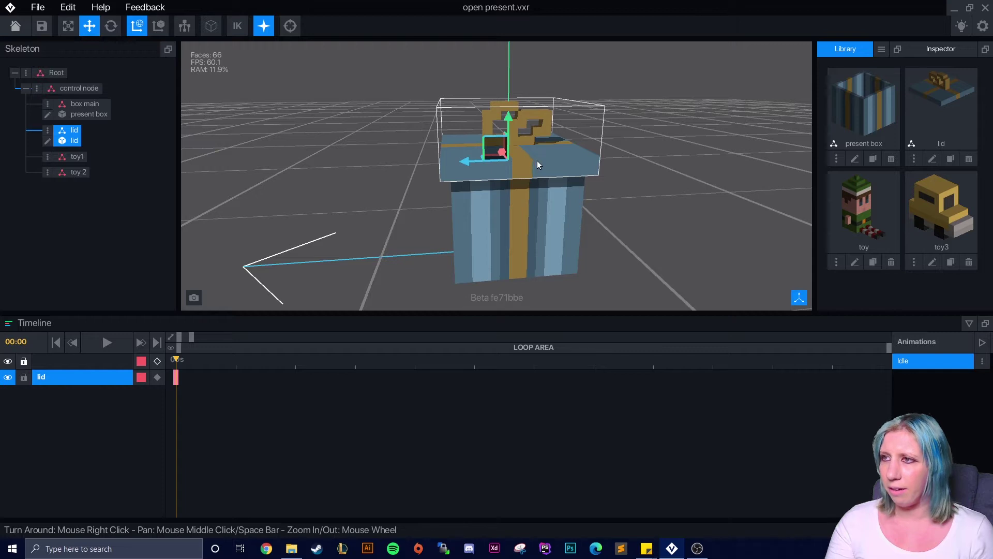
click(111, 26)
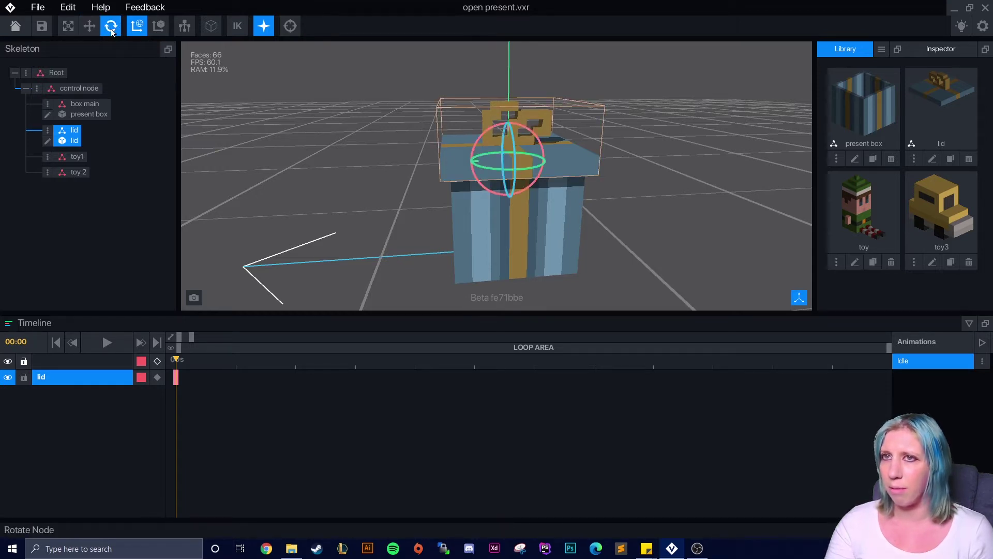
click(90, 27)
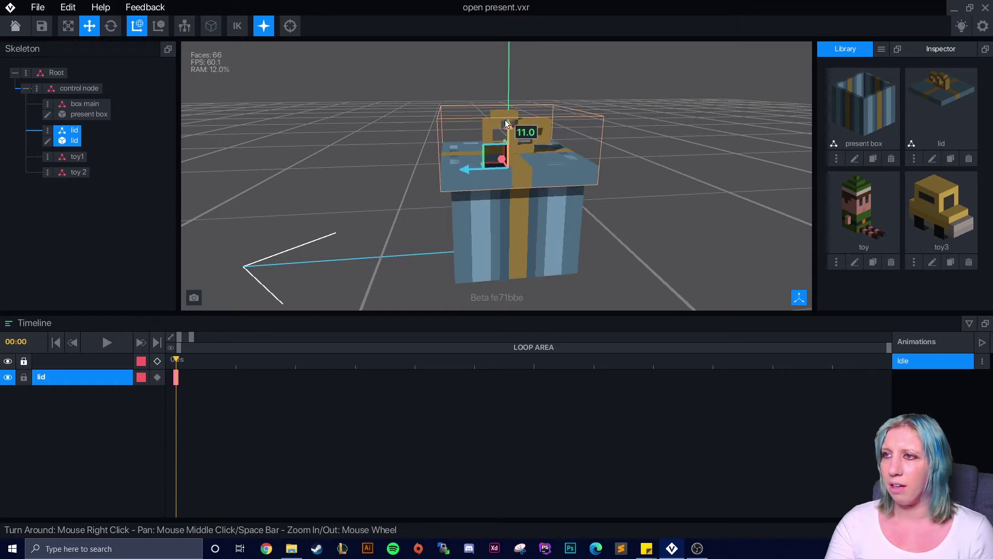
mouse_move(506, 114)
mouse_down()
mouse_move(505, 81)
mouse_move(510, 125)
mouse_up()
click(642, 195)
right_drag(642, 194, 776, 232)
scroll(681, 256, down, 2)
Attach the toy model to the toy1 node and the toy3 model to the toy 2 node
drag(864, 218, 80, 158)
drag(942, 207, 79, 184)
right_drag(253, 206, 803, 226)
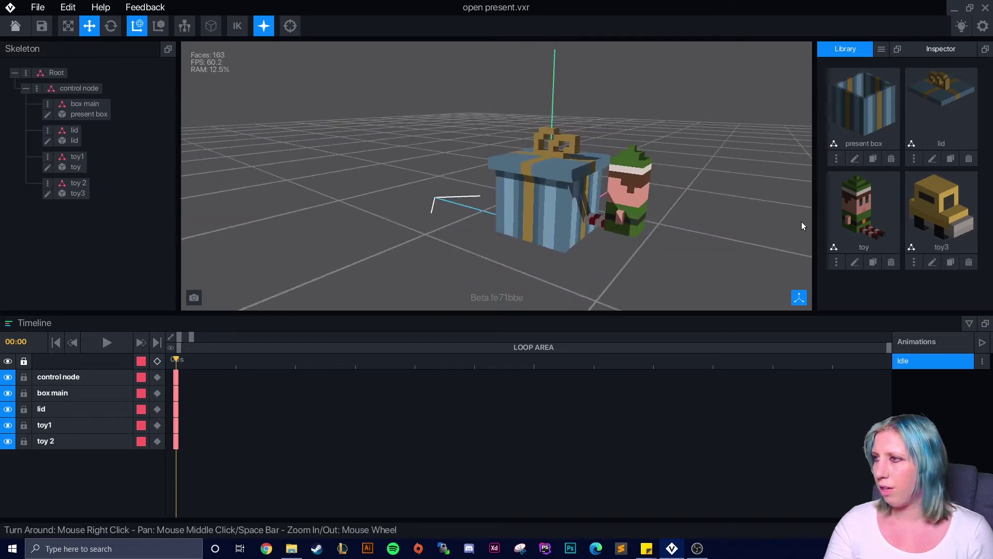
Edit the toy model to bring its pivot point in at the figure's legs, save it and return to the scene
click(855, 263)
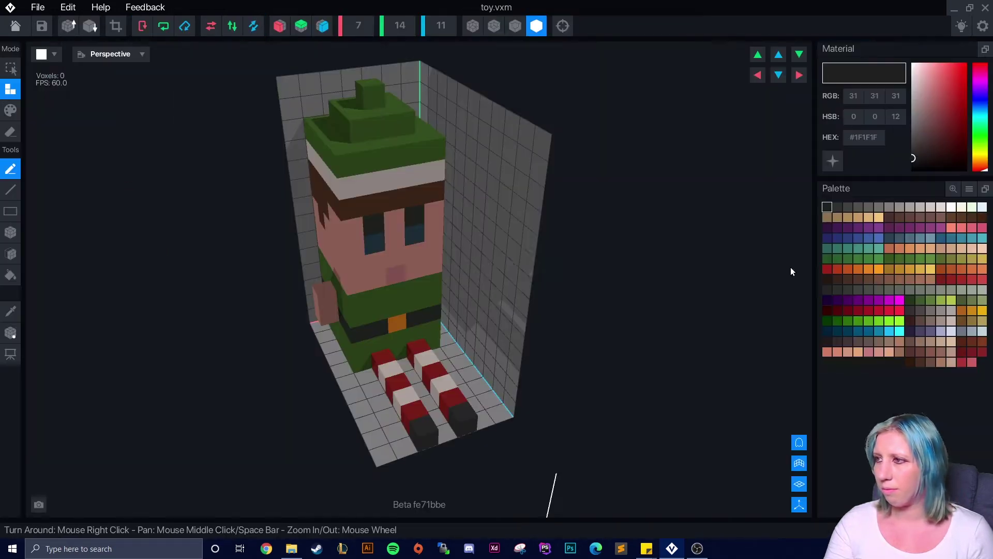
click(17, 339)
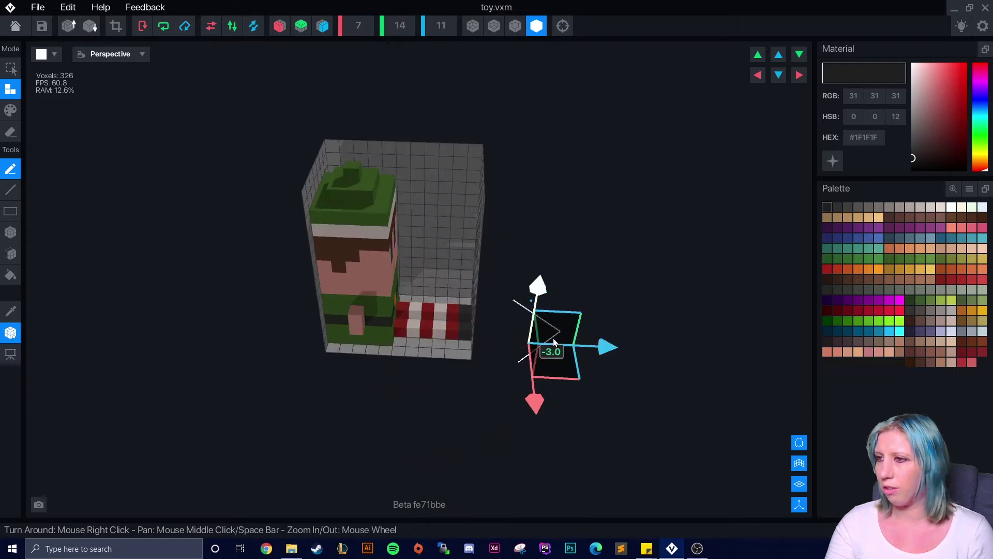
drag(546, 292, 540, 260)
drag(610, 321, 477, 315)
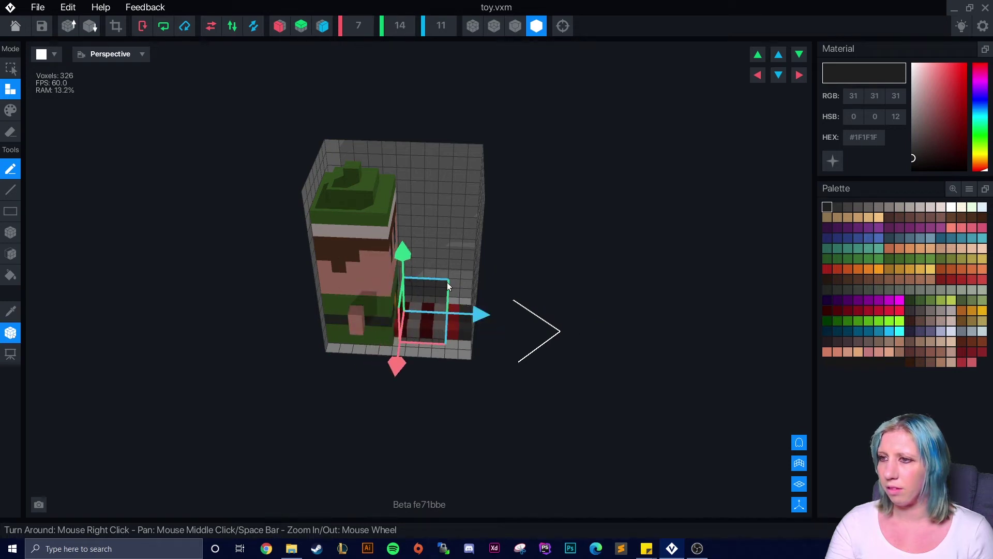
click(42, 27)
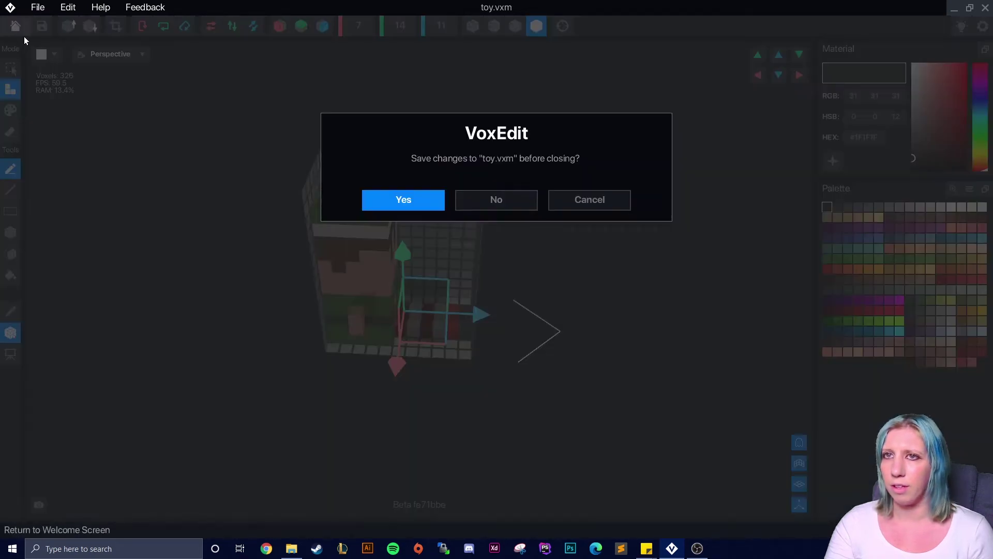
click(407, 199)
Edit the toy3 model to move its pivot point to 2.0, 0.0, save it and return to the scene
click(933, 263)
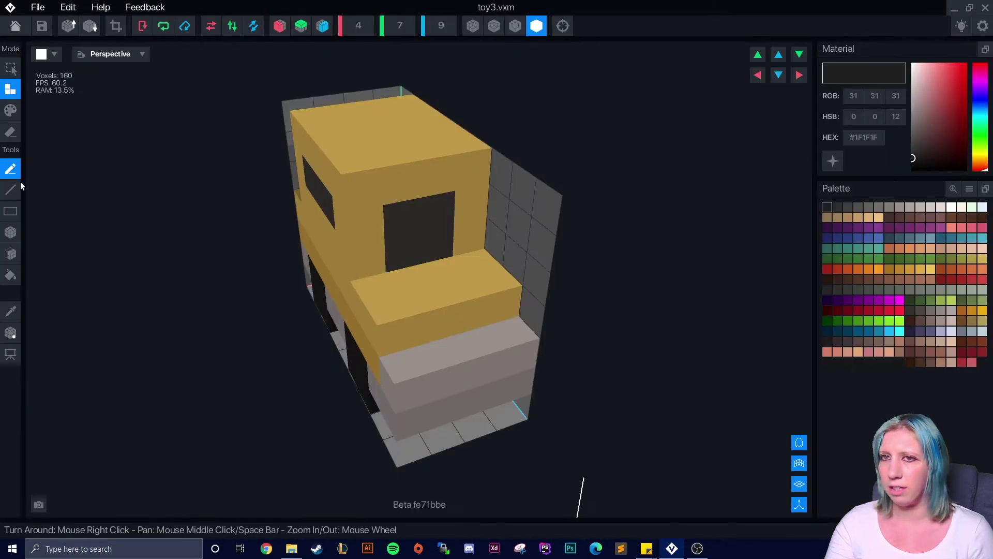
click(11, 332)
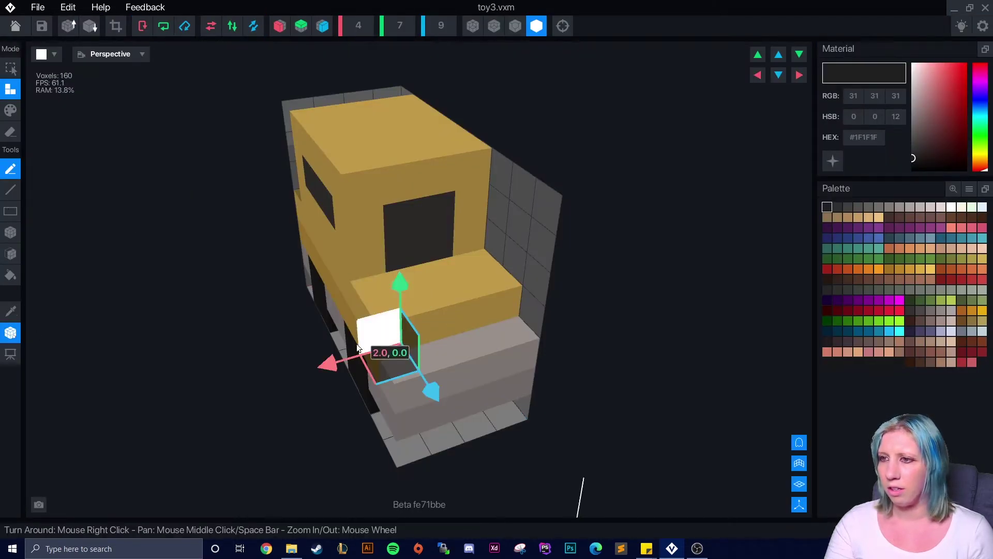
click(16, 26)
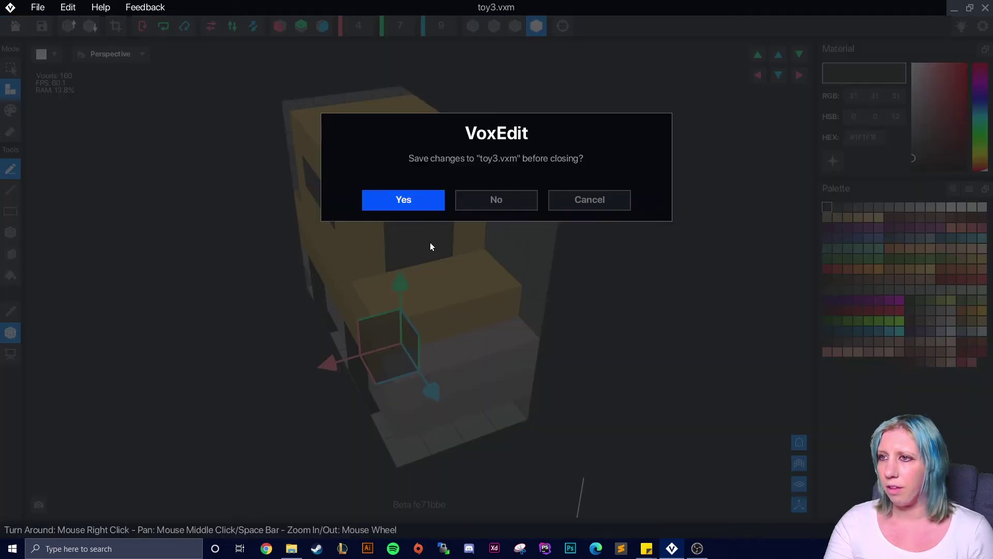
click(403, 200)
Raise the toy1 node slightly so the toy no longer pokes through the underside of the box
right_drag(532, 265, 563, 197)
scroll(544, 306, up, 2)
right_drag(544, 290, 401, 222)
click(75, 158)
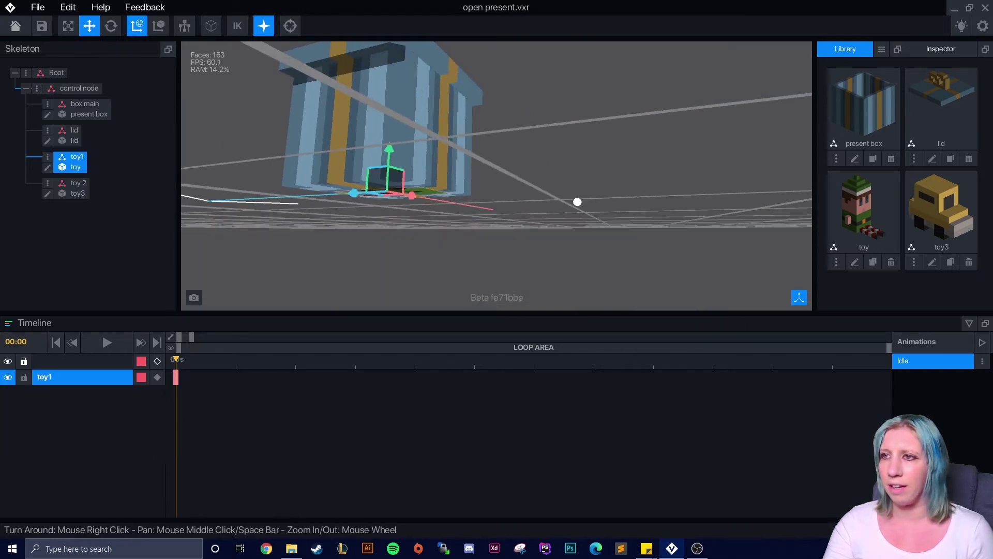
right_drag(577, 202, 434, 236)
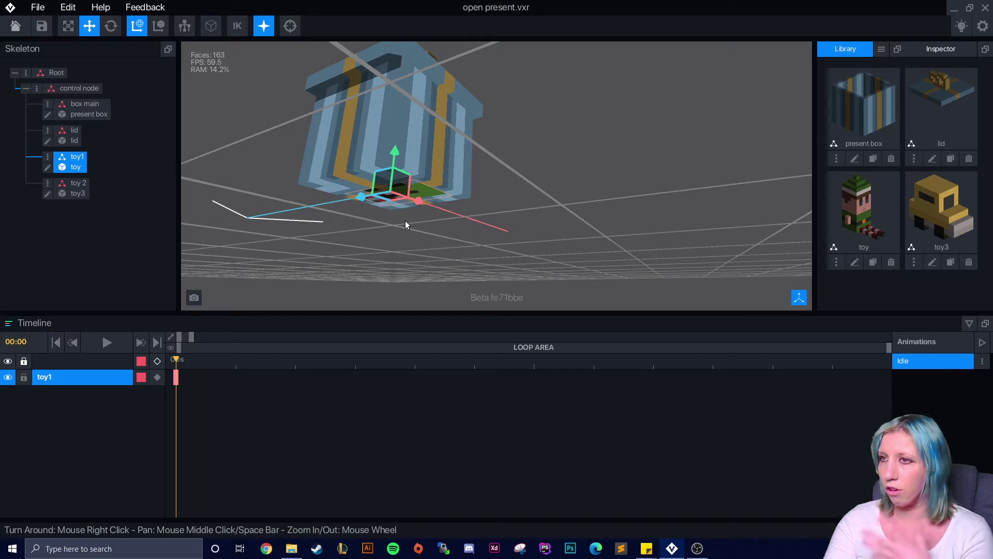
drag(399, 152, 398, 144)
click(96, 185)
click(575, 200)
mouse_move(575, 200)
right_down()
mouse_move(559, 208)
mouse_move(493, 193)
mouse_move(577, 199)
mouse_move(567, 207)
mouse_move(598, 228)
mouse_move(568, 207)
right_up()
scroll(558, 207, up, 3)
scroll(572, 199, down, 5)
scroll(559, 200, up, 5)
scroll(600, 231, down, 5)
scroll(570, 206, up, 3)
scroll(600, 230, down, 2)
scroll(602, 235, up, 2)
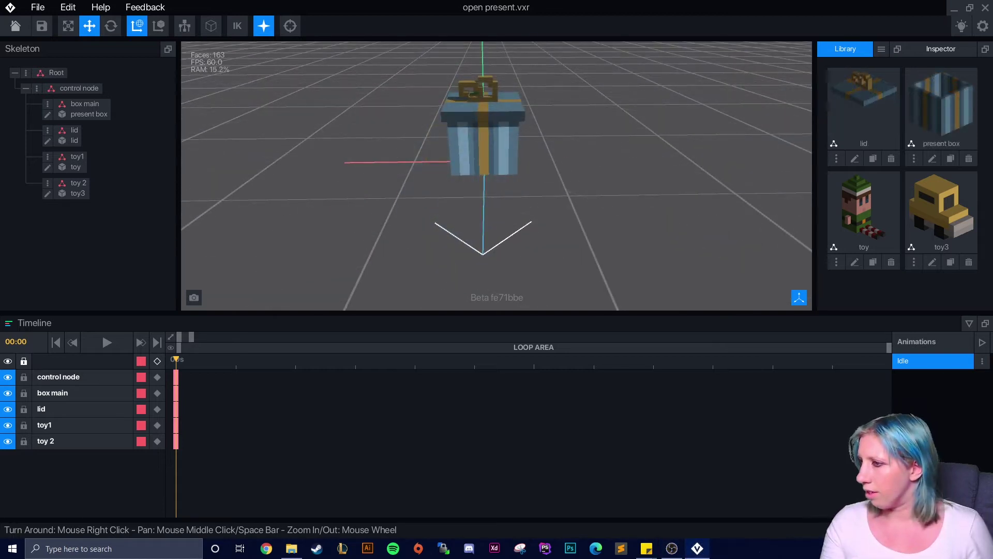
Create a new animation named "Open"
click(940, 508)
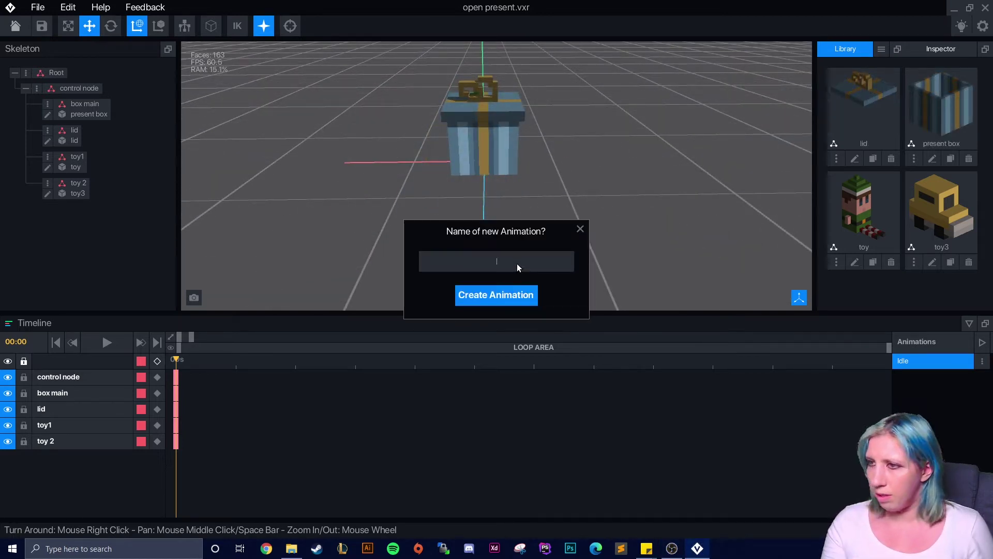
key(Return)
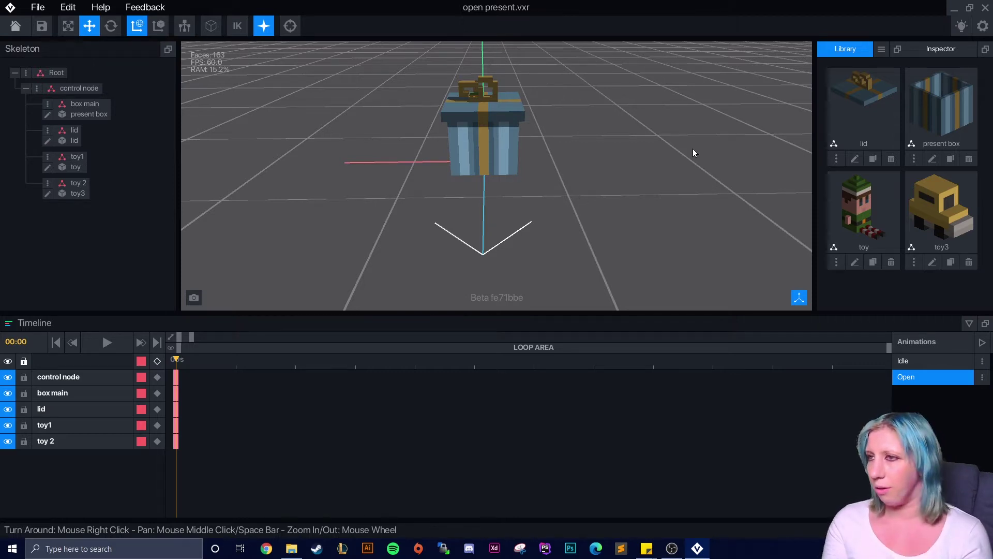
middle_drag(577, 128, 563, 176)
scroll(677, 239, up, 3)
right_drag(676, 240, 661, 228)
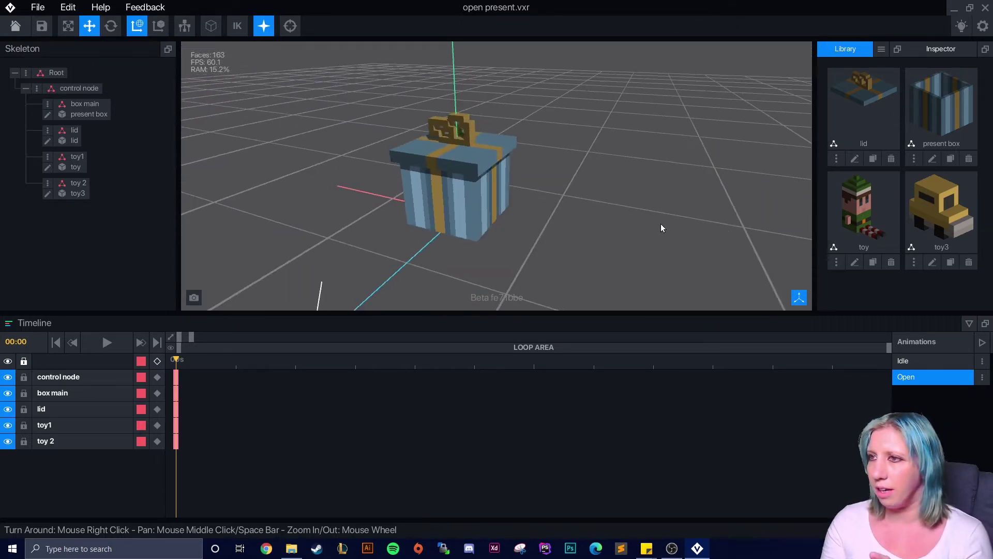
scroll(661, 228, up, 5)
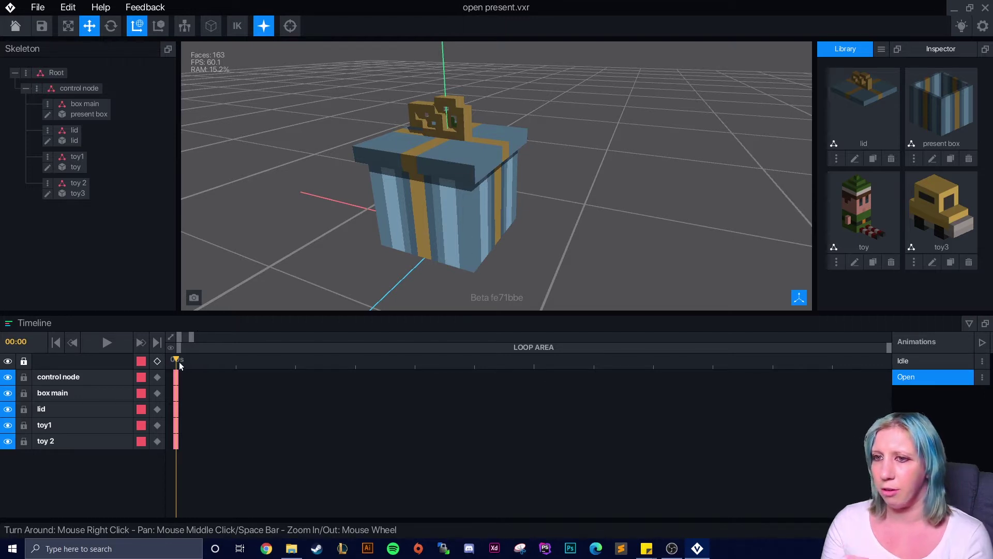
Extend the timeline's zoom area to about five seconds and keyframe the lid raised slightly at 00:15
drag(191, 337, 355, 343)
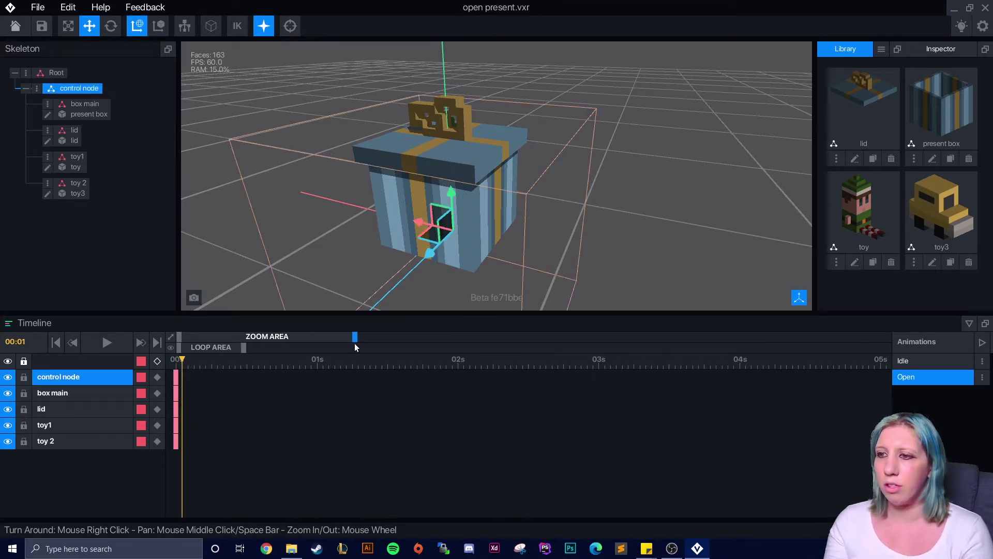
drag(222, 364, 264, 374)
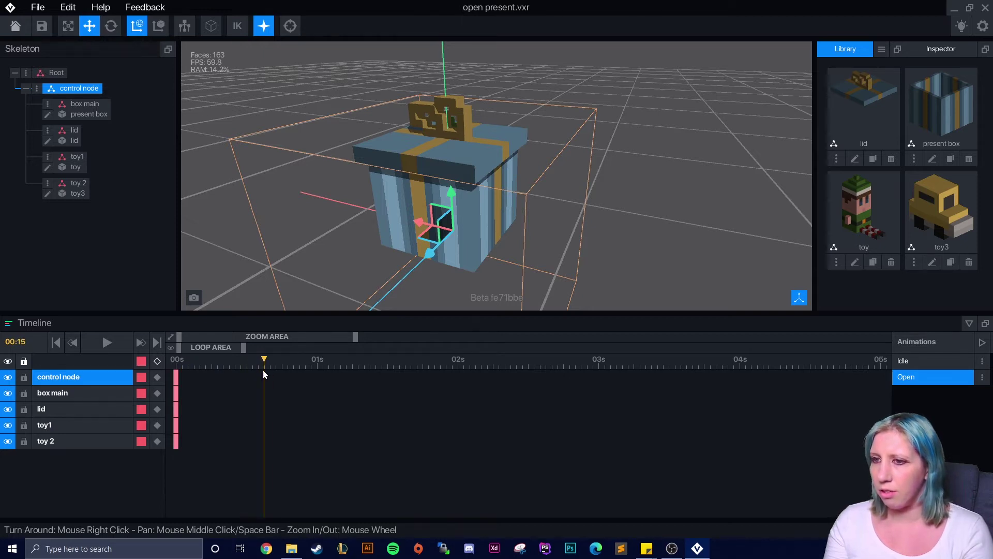
click(402, 154)
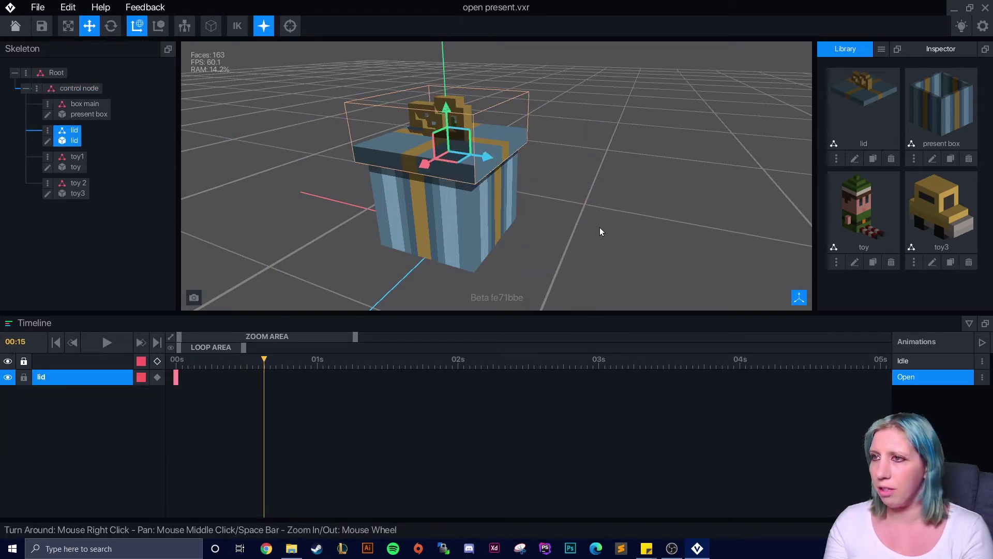
right_drag(577, 230, 445, 222)
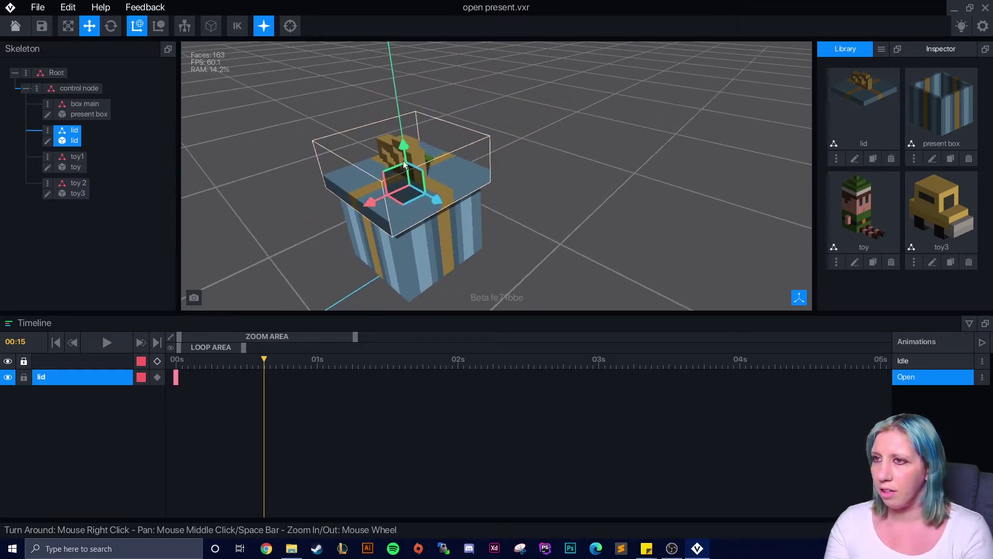
drag(405, 147, 405, 142)
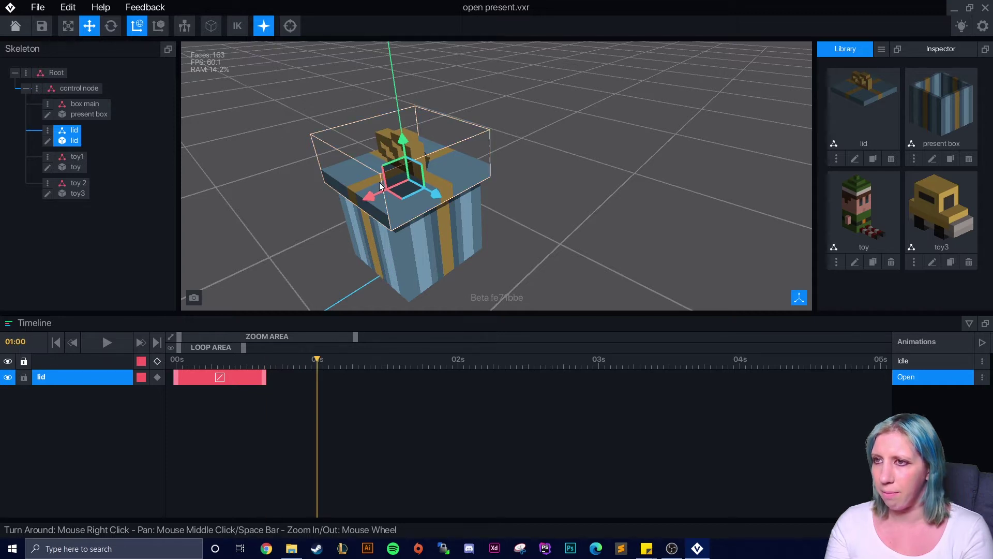
Keyframe the lid slid slightly backward along its X axis at 01:00 and tilted slightly at 01:12
drag(368, 196, 386, 187)
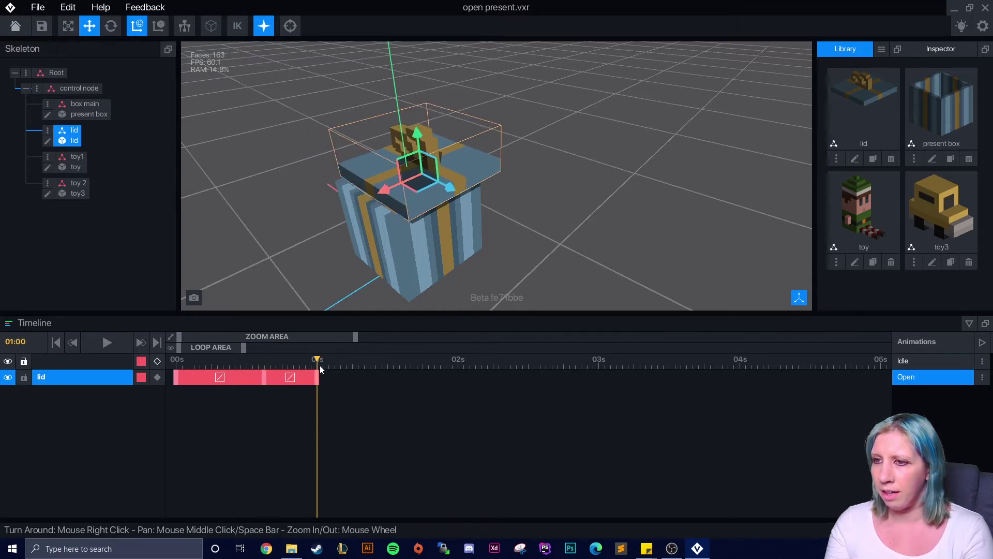
click(111, 26)
drag(433, 138, 443, 142)
At 02:00, keyframe the lid slid partly off the box along the X axis and tilted over the box edge
drag(387, 365, 458, 378)
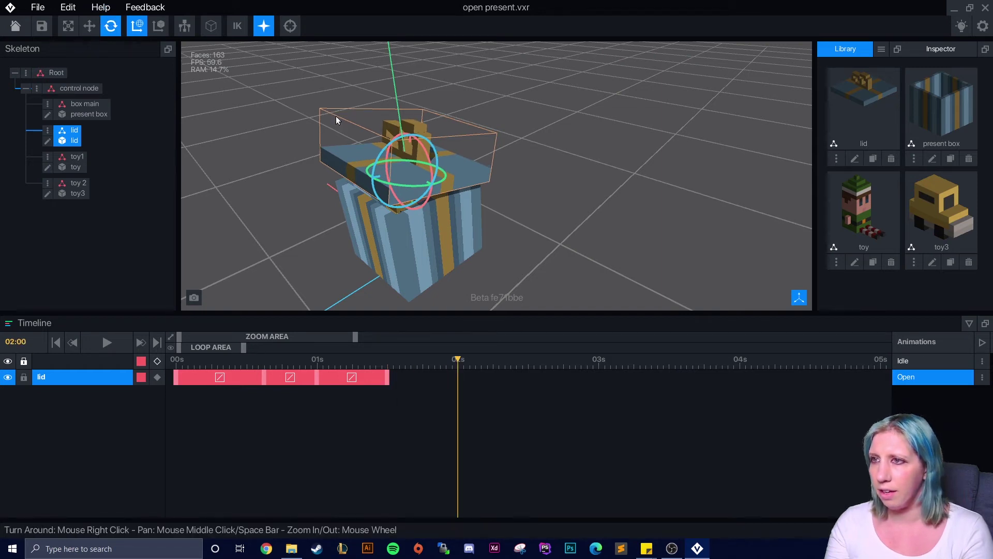
click(89, 26)
drag(366, 182, 425, 172)
mouse_move(458, 373)
mouse_down()
mouse_move(354, 373)
mouse_move(462, 373)
mouse_up()
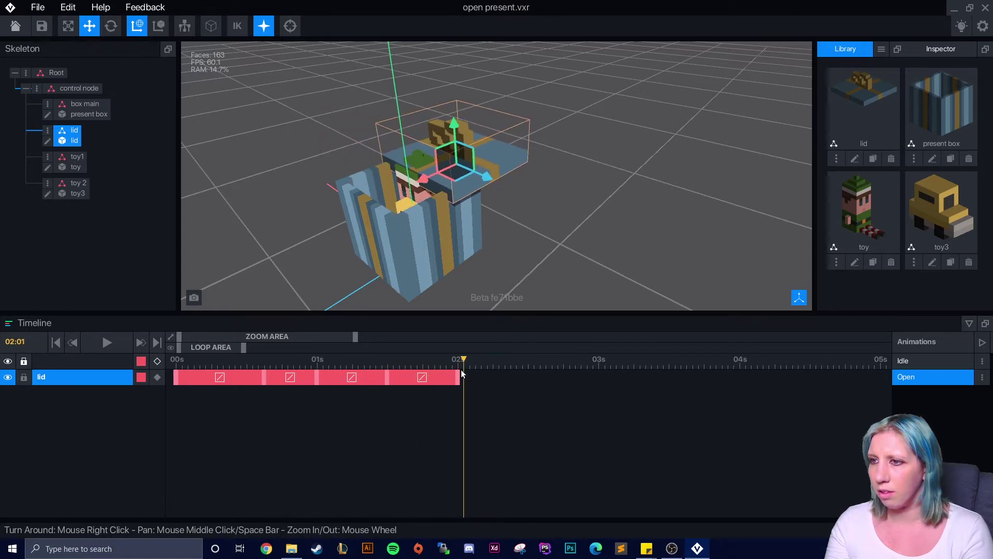
click(111, 26)
drag(464, 132, 486, 139)
At 02:19, move the lid off the box and down to the ground beside it
drag(459, 359, 552, 381)
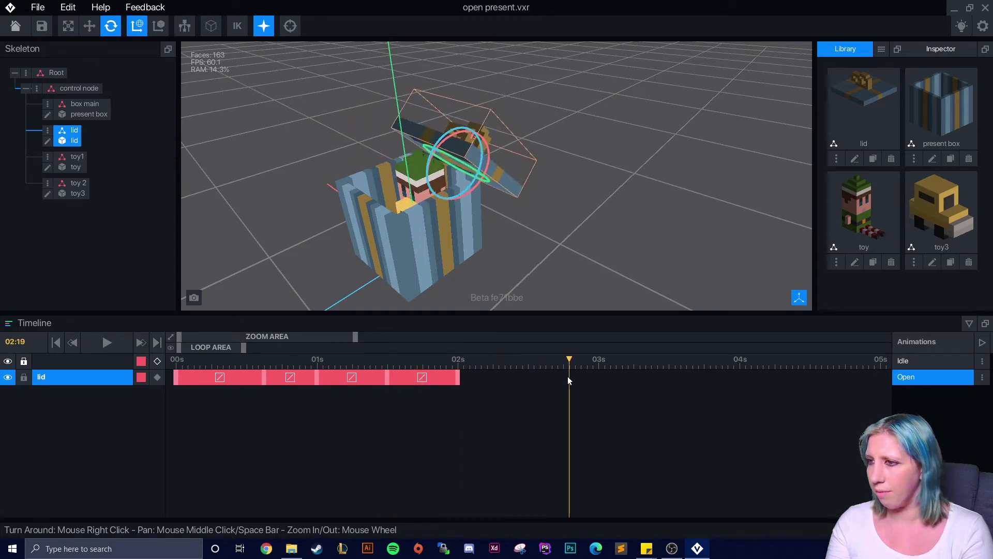
click(89, 26)
right_drag(636, 130, 544, 172)
drag(481, 133, 522, 187)
At 02:19, rotate the lid to a steep tilt and reposition it so it leans against the side of the box
click(110, 26)
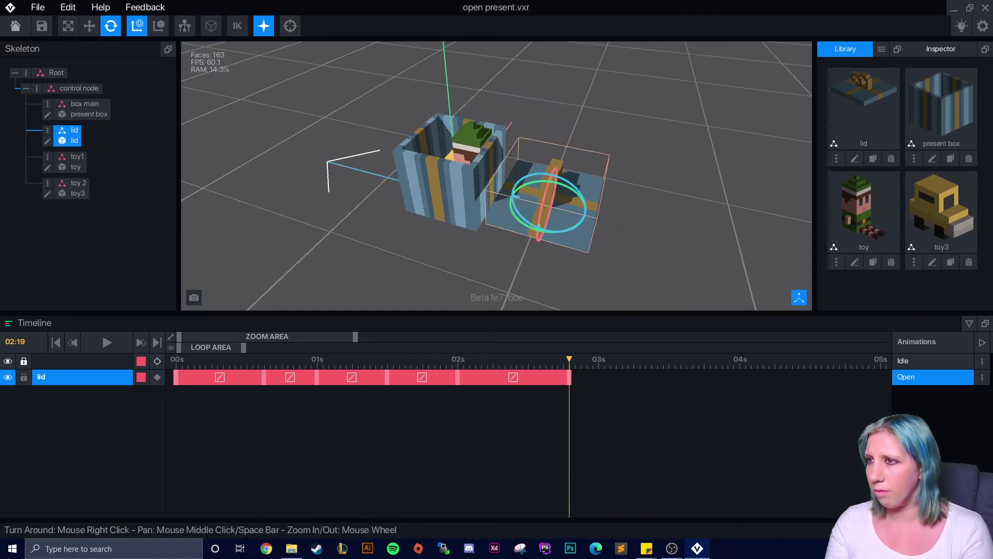
right_drag(497, 194, 558, 170)
drag(555, 174, 552, 178)
drag(552, 178, 484, 199)
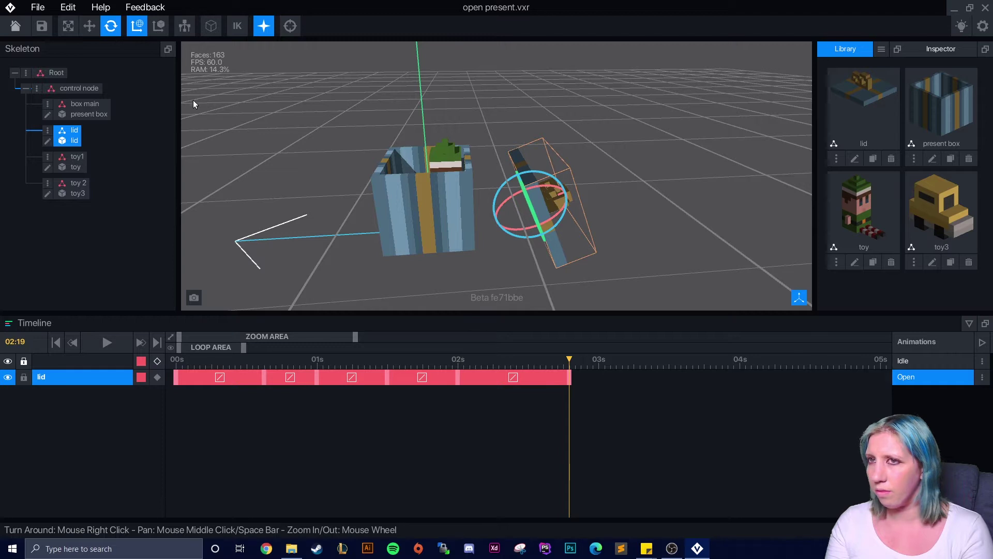
click(89, 26)
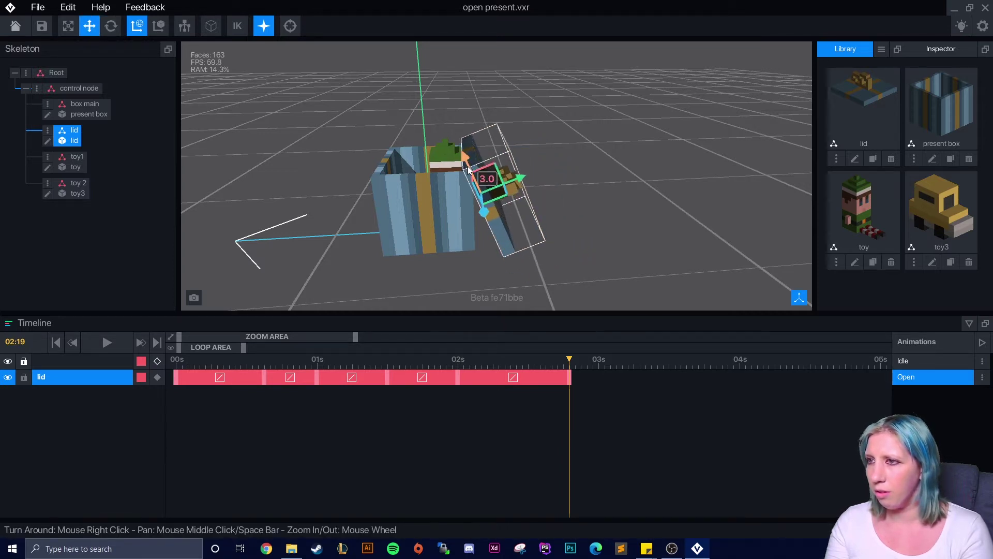
click(559, 251)
Play the Open animation from 00:00 and review the lid's slide off the box from several angles
drag(569, 360, 163, 411)
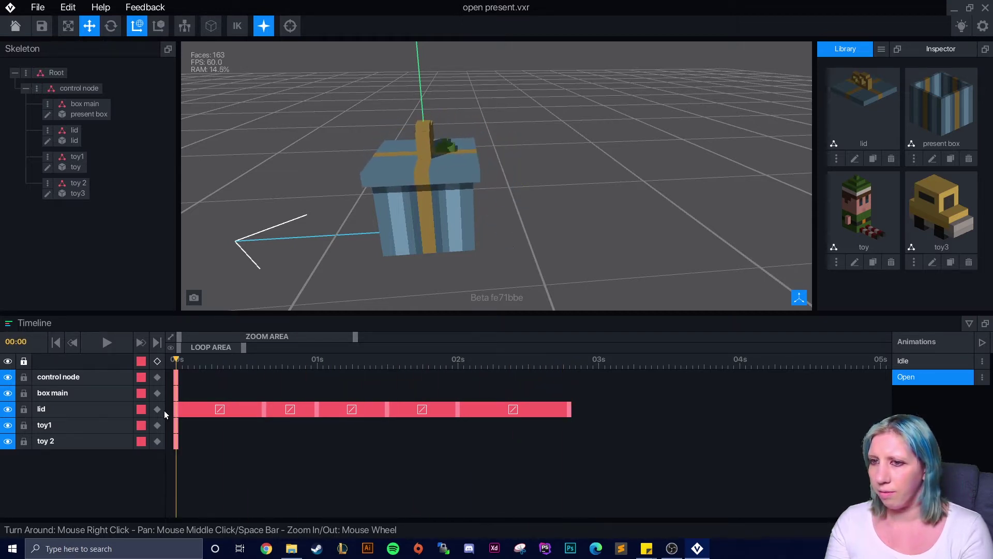
click(107, 342)
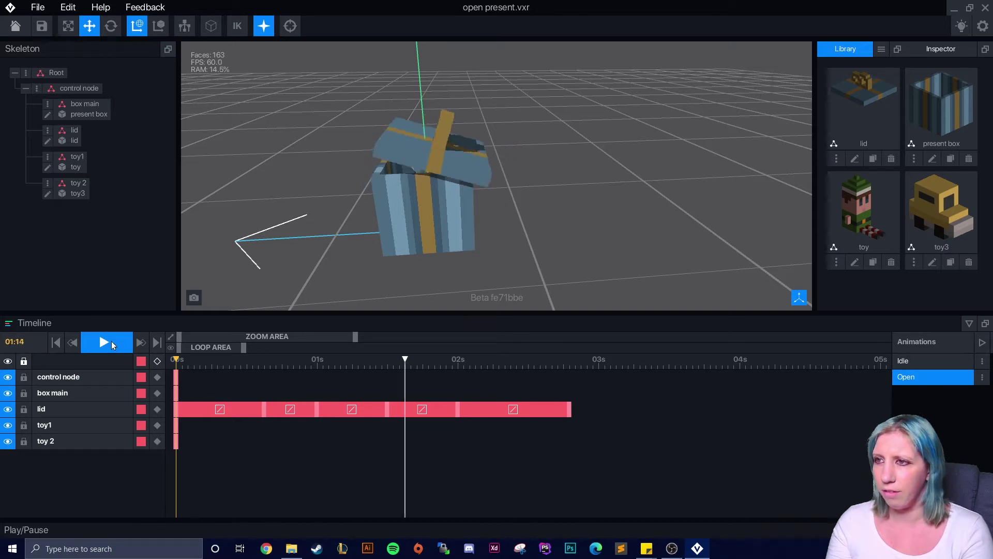
right_drag(484, 160, 485, 161)
scroll(439, 301, up, 3)
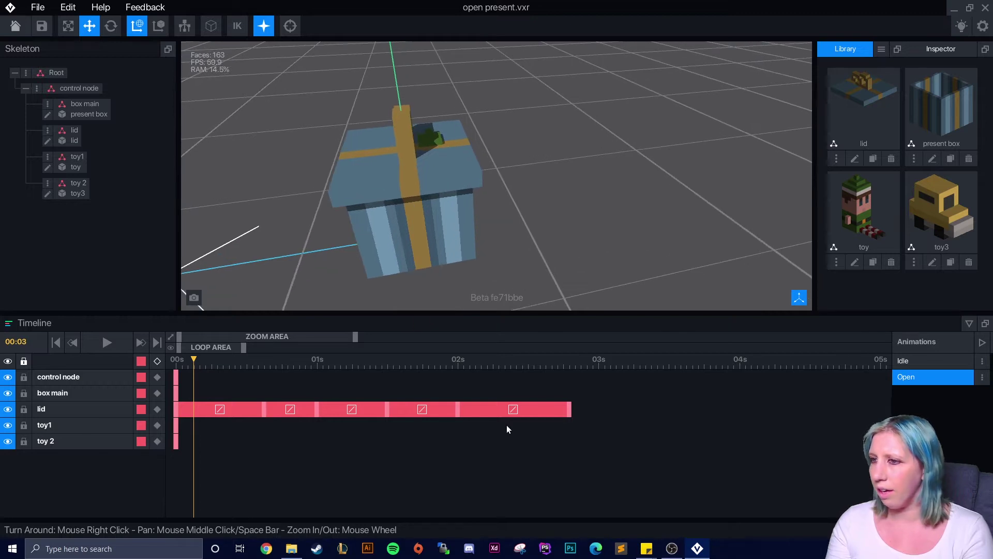
drag(191, 362, 163, 360)
right_drag(485, 161, 475, 277)
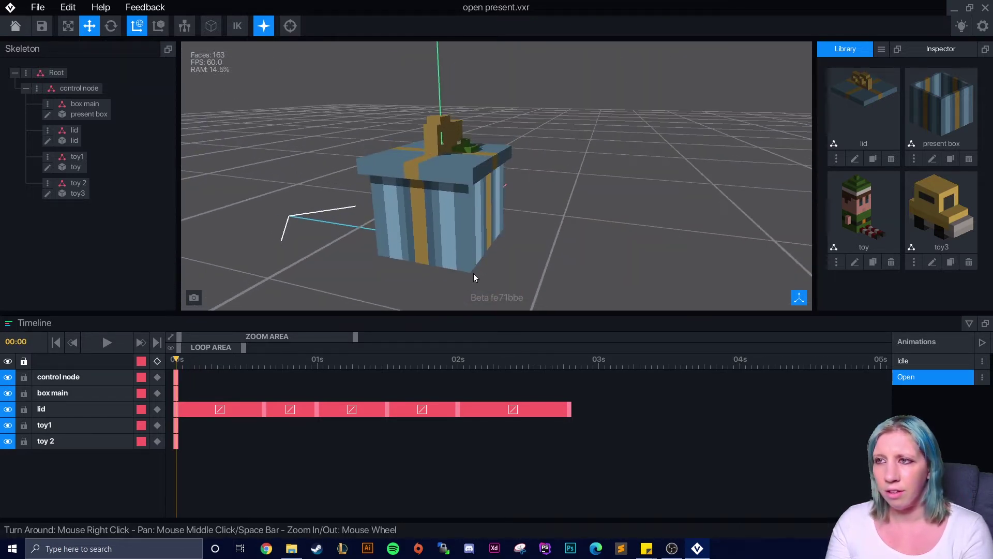
At 00:00, lower toy1 further into the box so its hat no longer pokes through the lid
click(471, 150)
right_drag(442, 188, 467, 238)
drag(451, 206, 452, 212)
right_drag(486, 142, 589, 233)
click(581, 214)
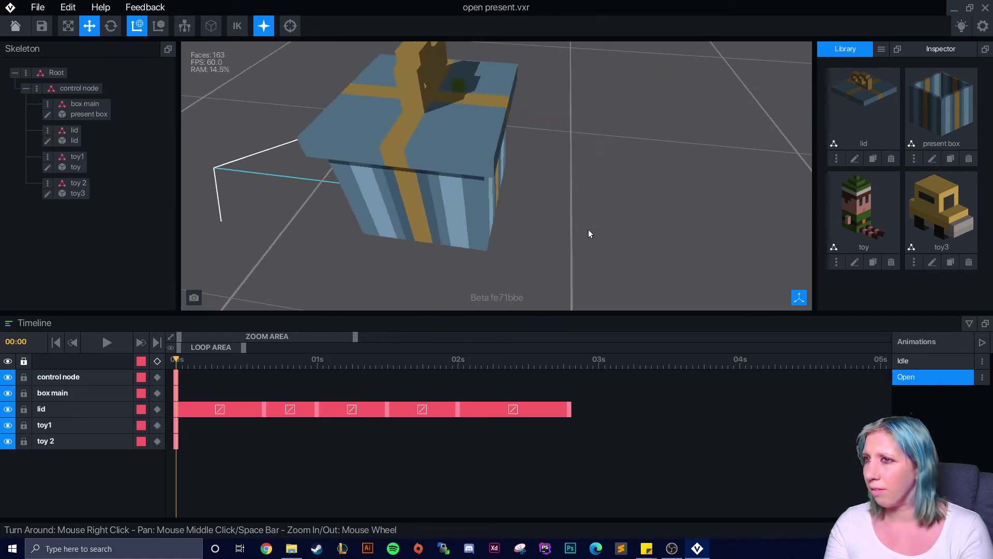
click(463, 91)
right_drag(505, 202, 514, 223)
drag(445, 186, 444, 190)
right_drag(489, 165, 505, 92)
click(591, 228)
Raise the lid very slightly at 00:00 and check the closed box for clipping
click(498, 103)
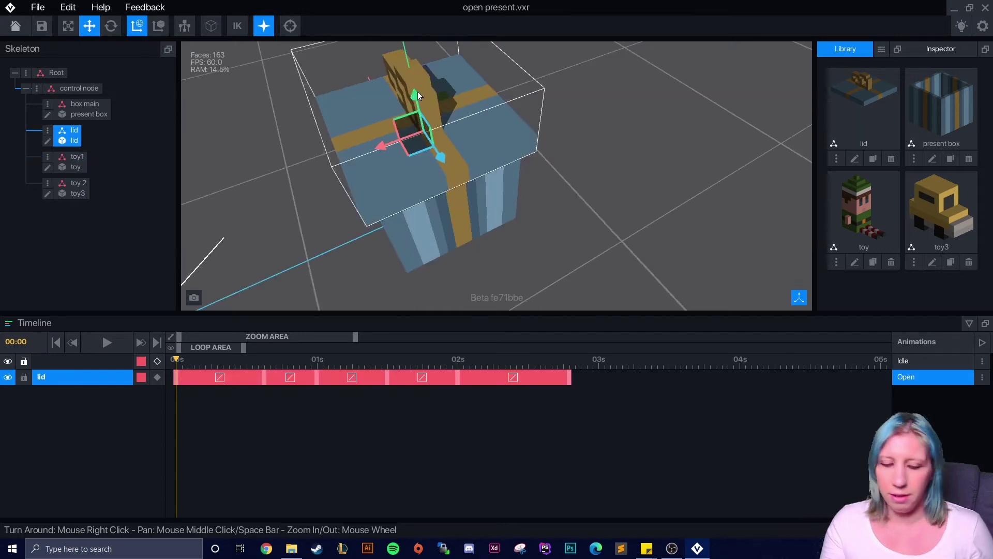
drag(418, 94, 418, 91)
click(564, 191)
right_drag(564, 192, 548, 181)
mouse_move(497, 134)
right_down()
mouse_move(492, 171)
mouse_move(496, 145)
right_up()
right_drag(564, 244, 404, 323)
right_drag(418, 193, 304, 332)
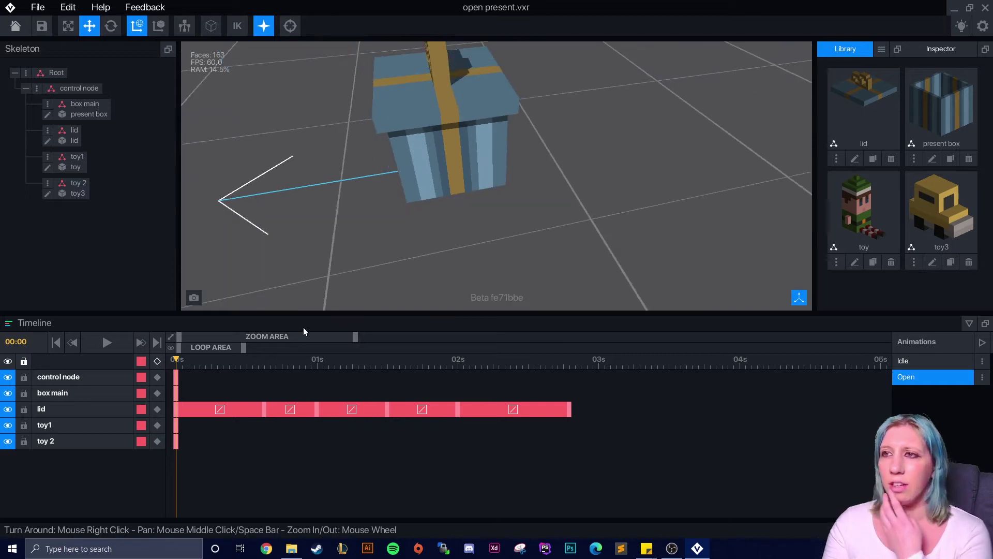
At 03:04, keyframe the lid rotated further over from its leaning pose
right_drag(289, 243, 465, 238)
right_drag(290, 269, 440, 296)
drag(409, 363, 624, 375)
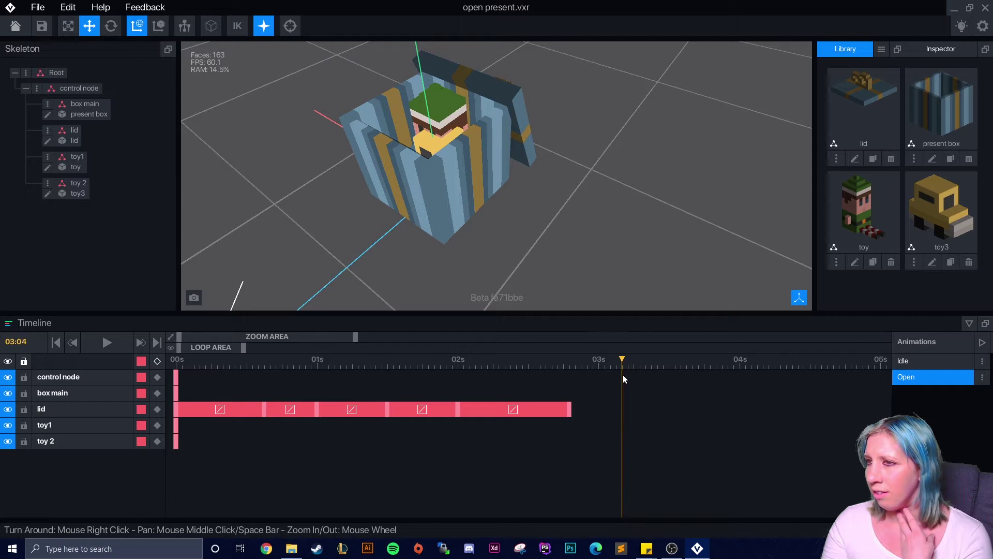
click(519, 110)
right_drag(579, 204, 503, 154)
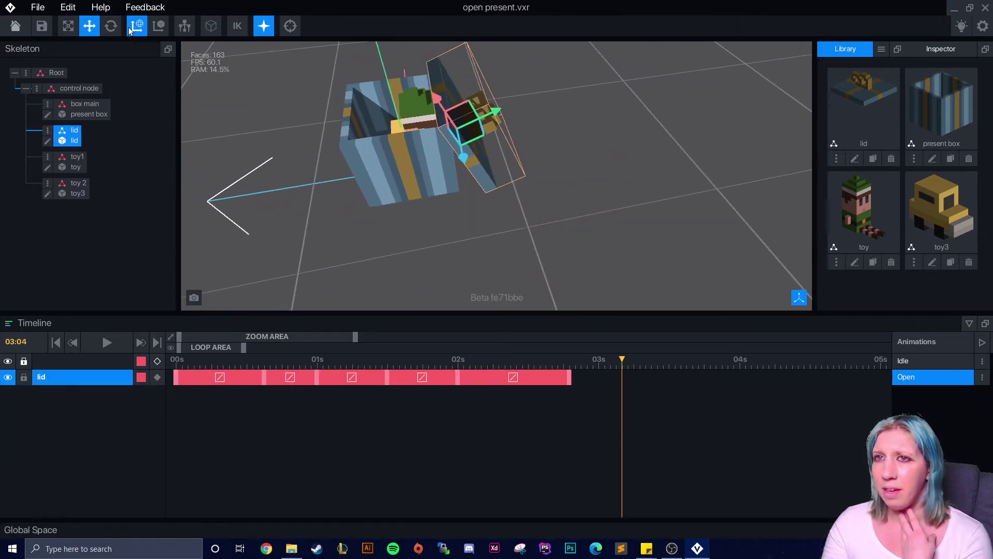
click(111, 26)
drag(456, 102, 524, 103)
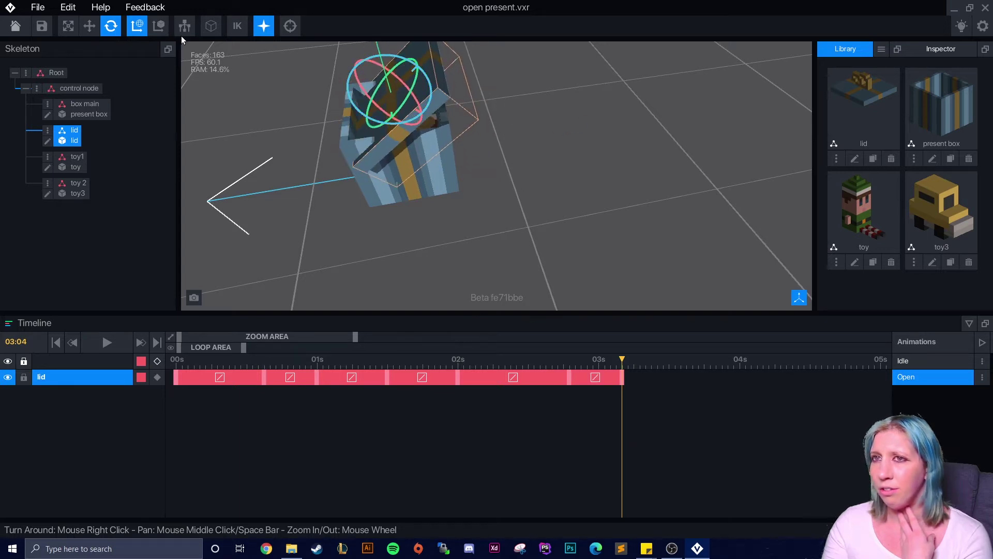
At 03:04, move the flipped lid away from the box opening and down beside the box, near the ground
click(95, 27)
drag(422, 114, 556, 119)
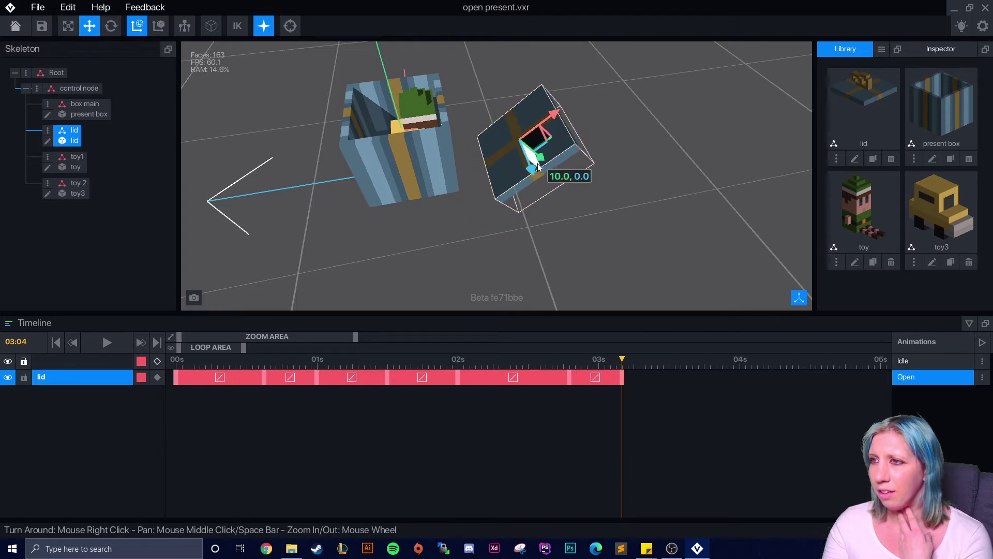
drag(538, 162, 497, 143)
click(589, 187)
scroll(589, 187, up, 3)
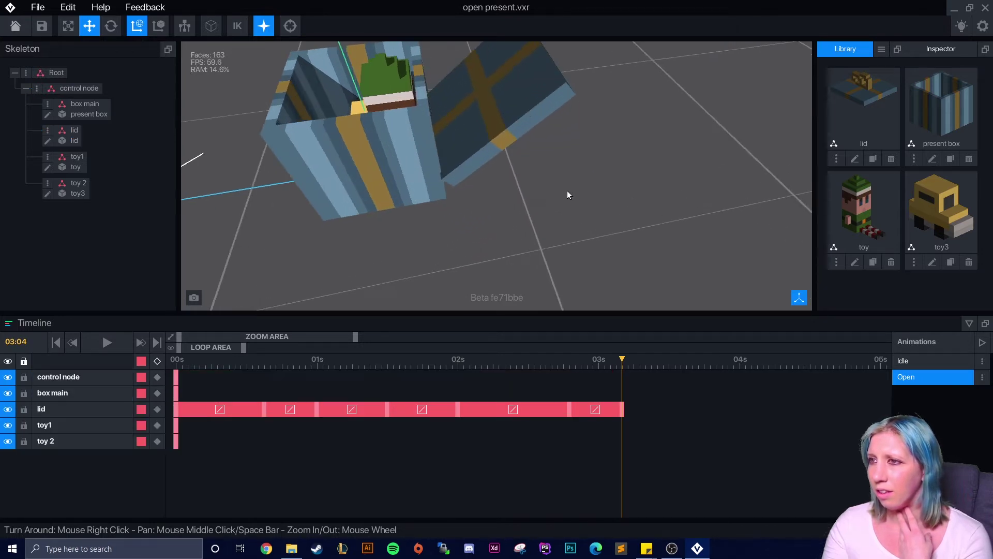
right_drag(568, 191, 495, 171)
drag(510, 387, 565, 386)
drag(565, 386, 621, 397)
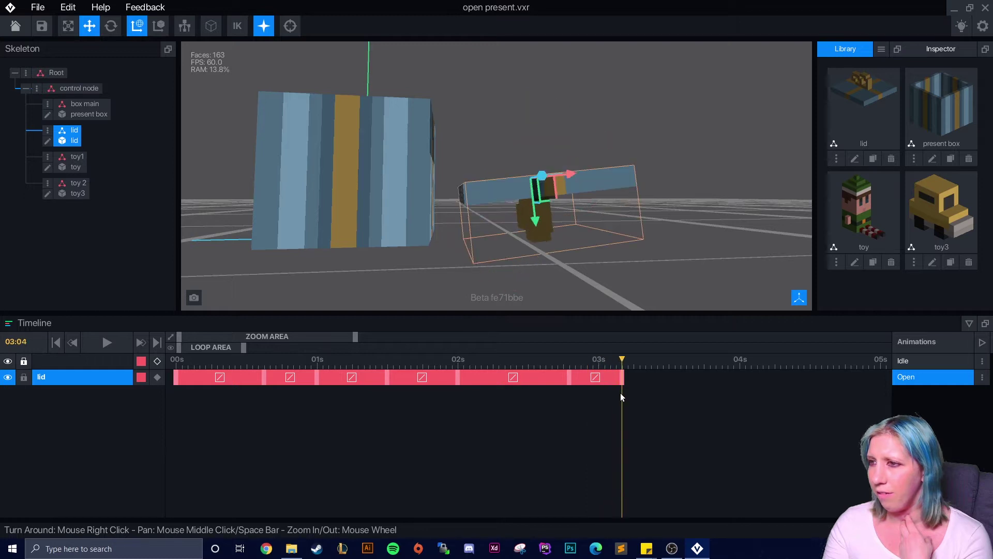
click(639, 280)
right_drag(664, 262, 591, 229)
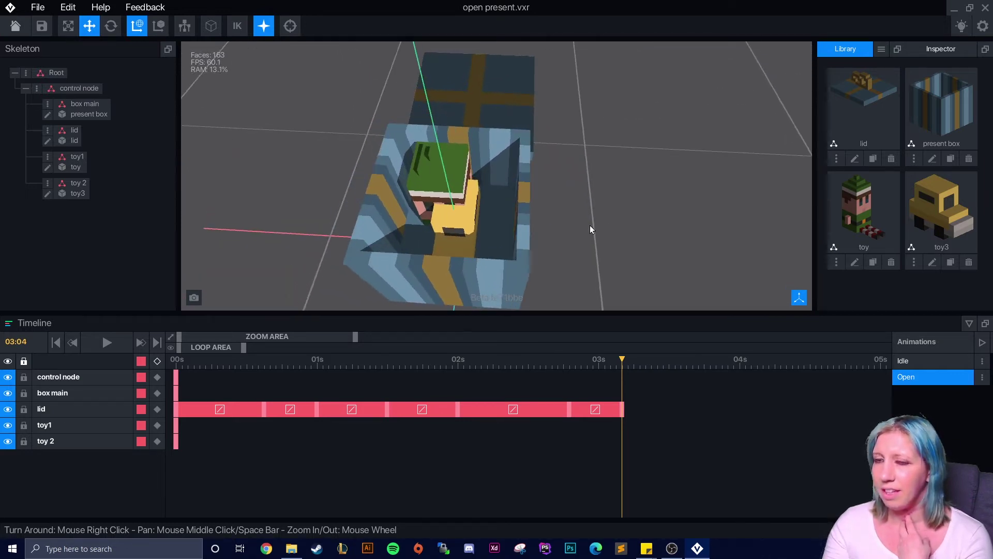
Keyframe toy1 at a new height around 01:14 while the lid slides off, and adjust toy 2's height at 00:00
drag(624, 361, 124, 377)
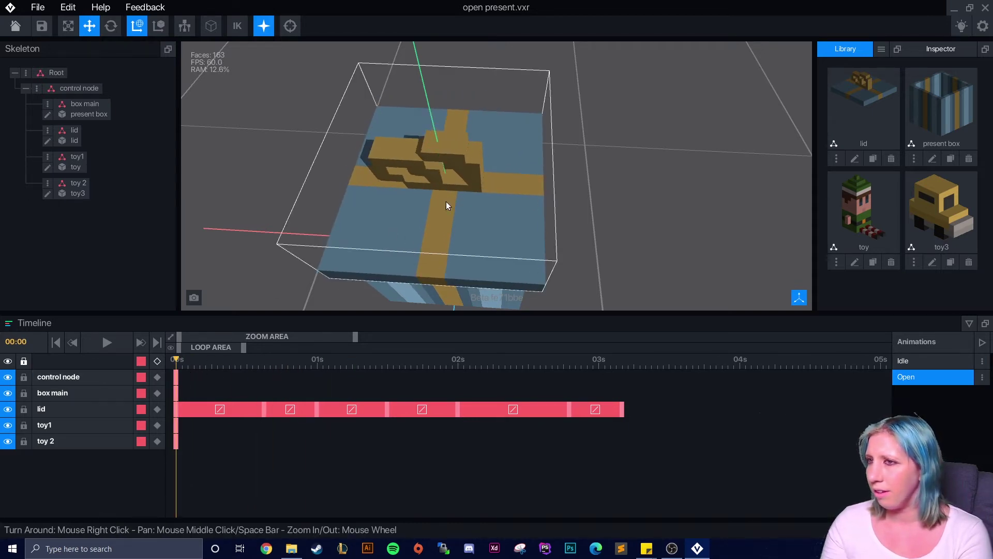
drag(250, 360, 610, 378)
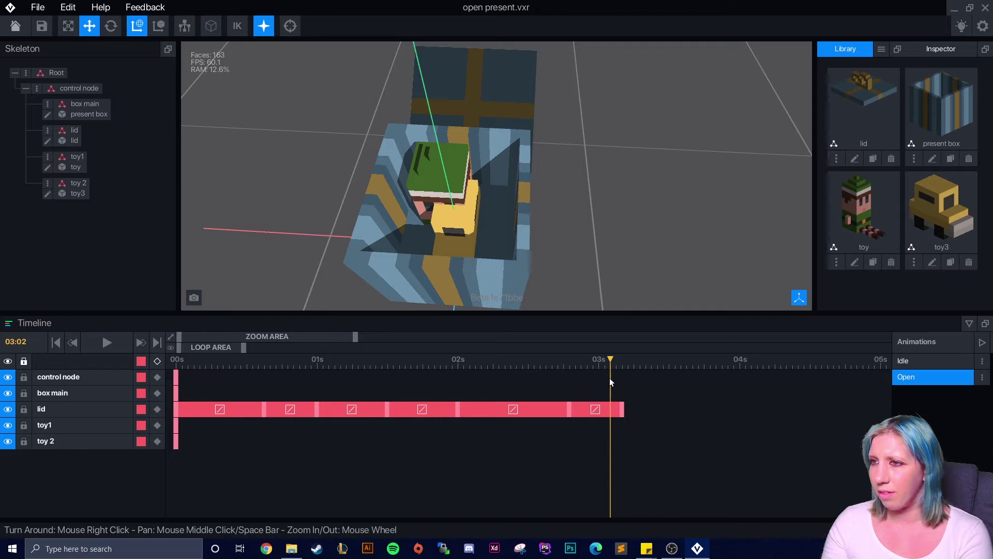
click(433, 200)
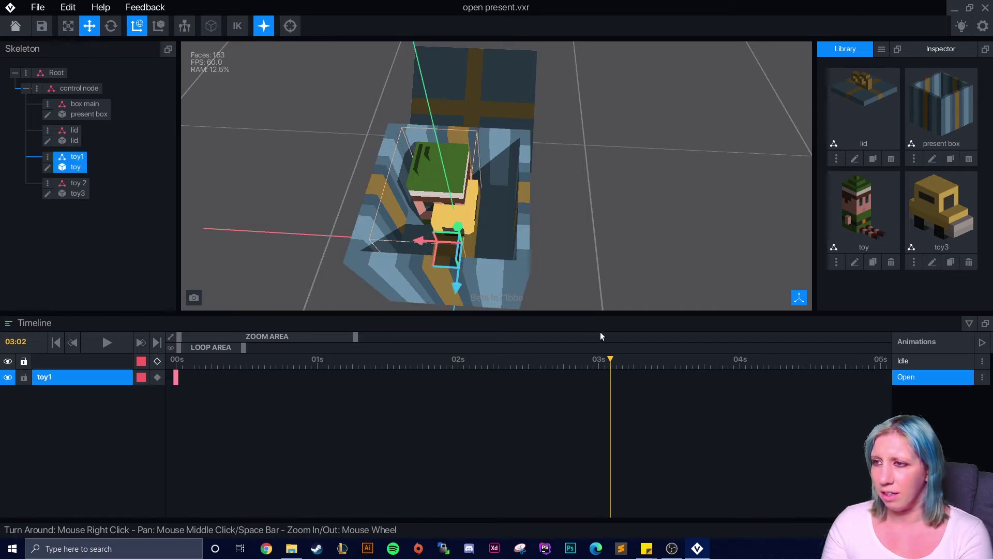
drag(610, 359, 395, 351)
click(446, 243)
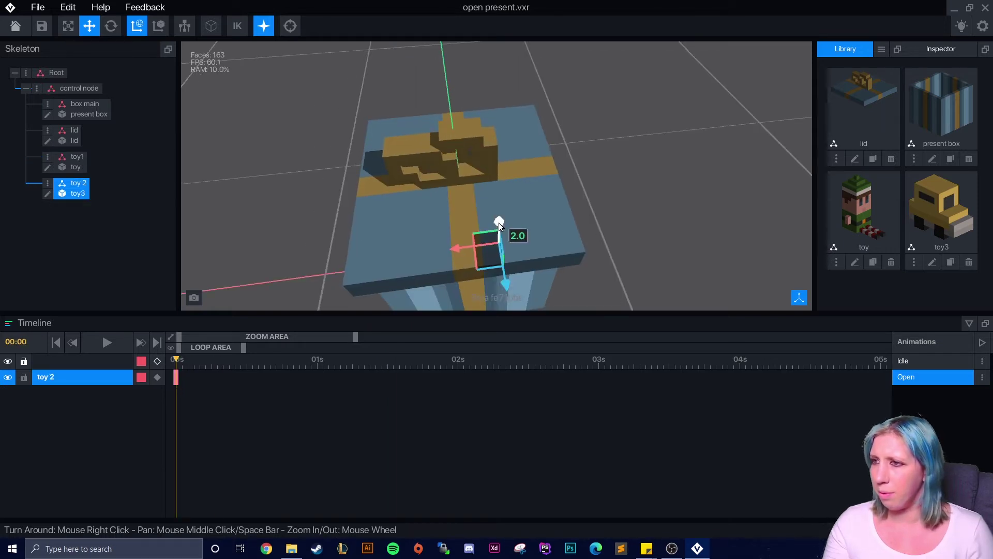
drag(498, 222, 501, 215)
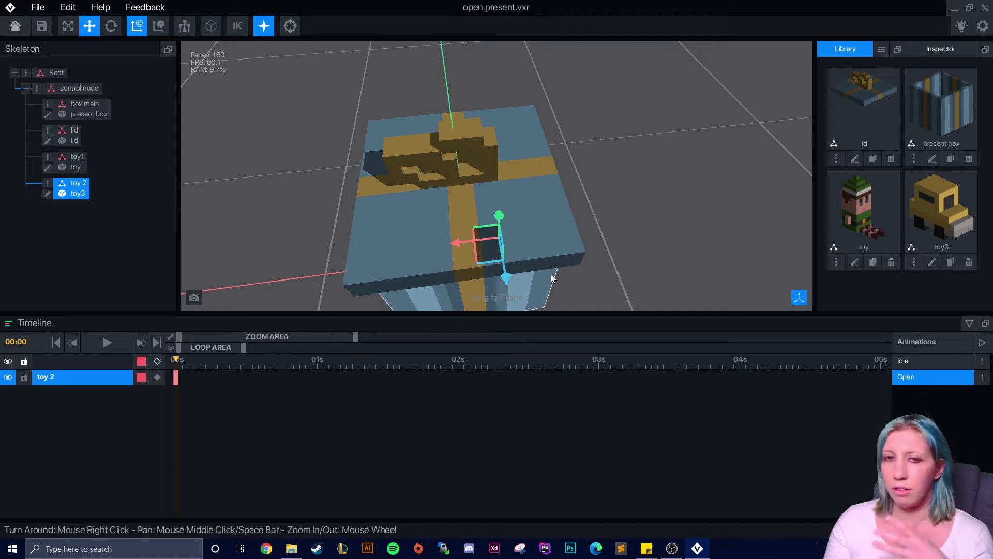
Add a keyframe at 03:04 that holds the control node in place
drag(355, 337, 288, 337)
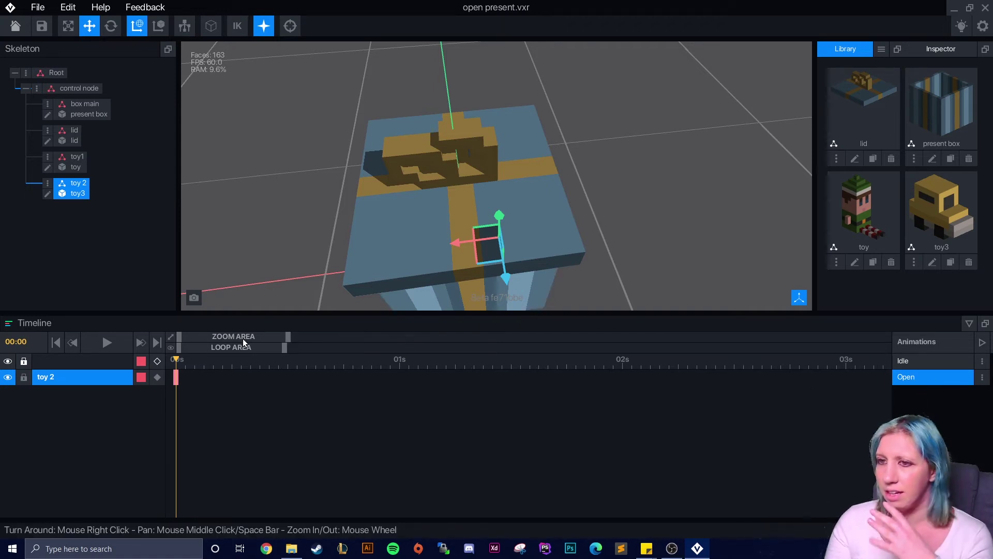
click(88, 89)
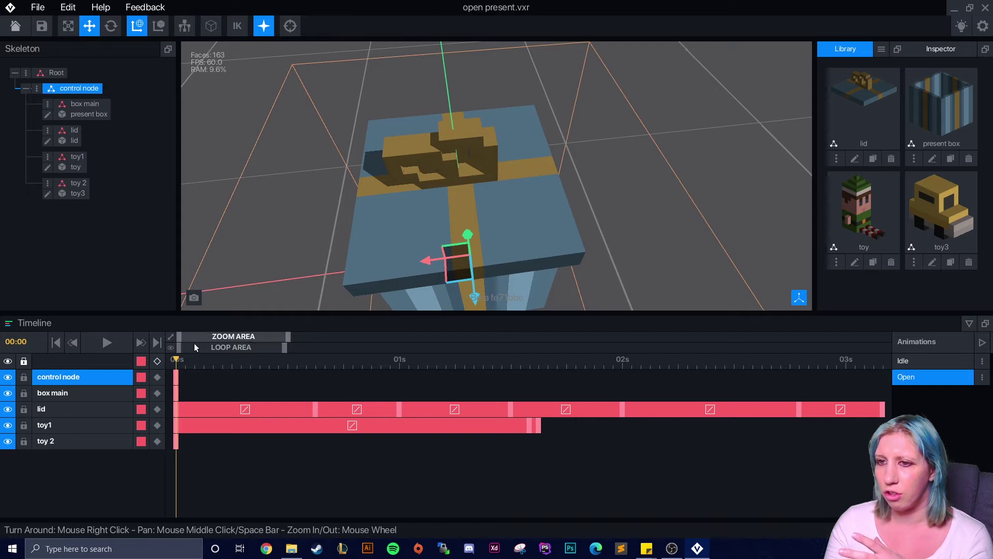
drag(182, 359, 872, 402)
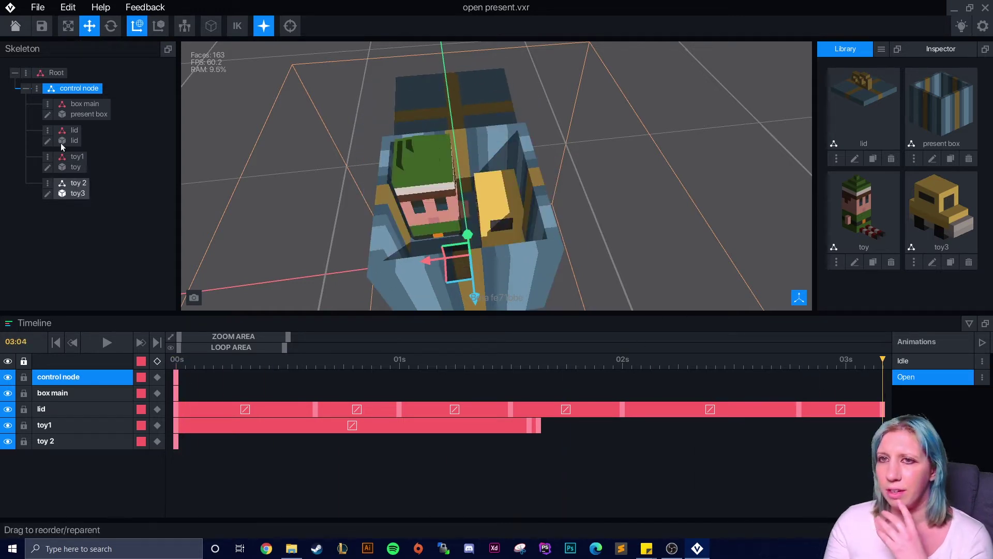
click(470, 236)
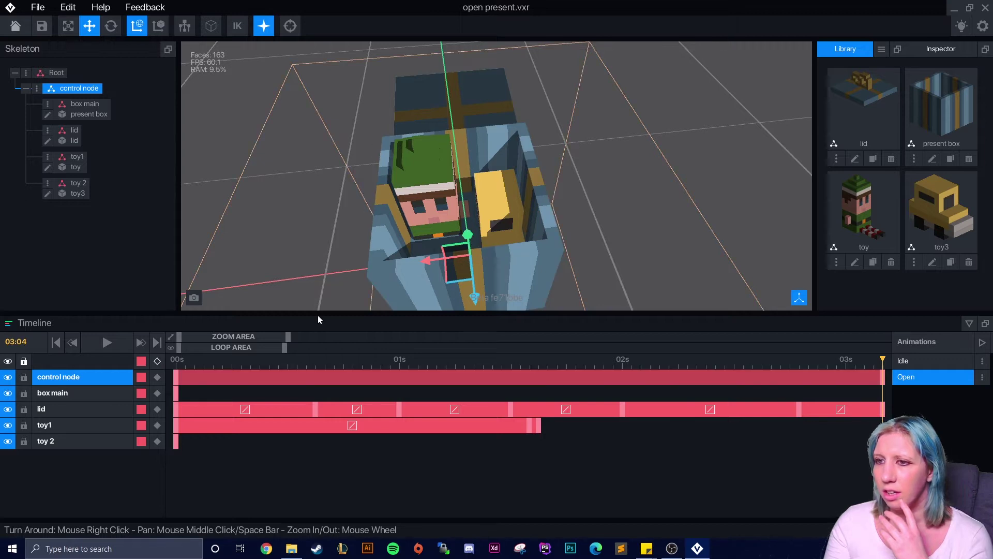
drag(467, 235, 467, 233)
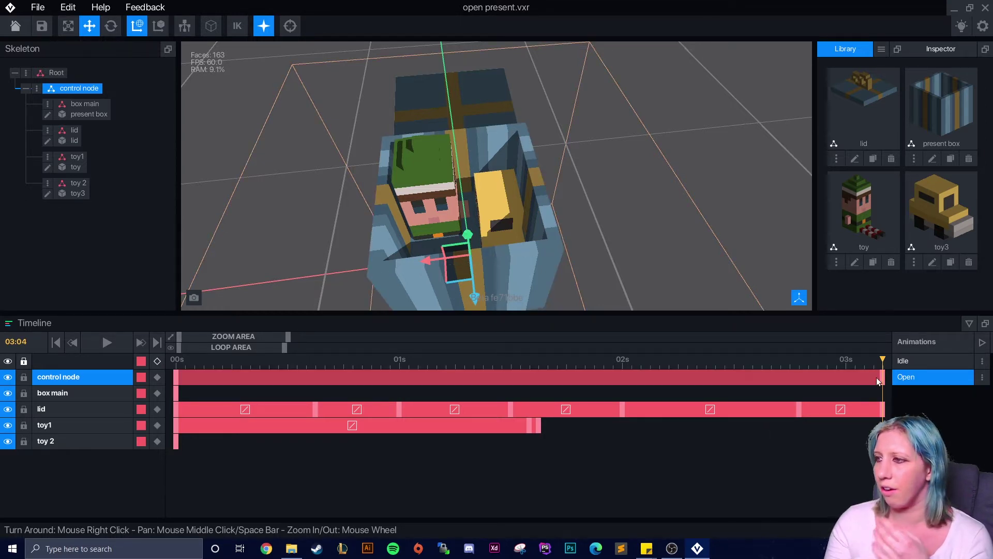
Add closing keyframes at 03:04 for the box main, toy1 and toy 2 nodes
click(69, 393)
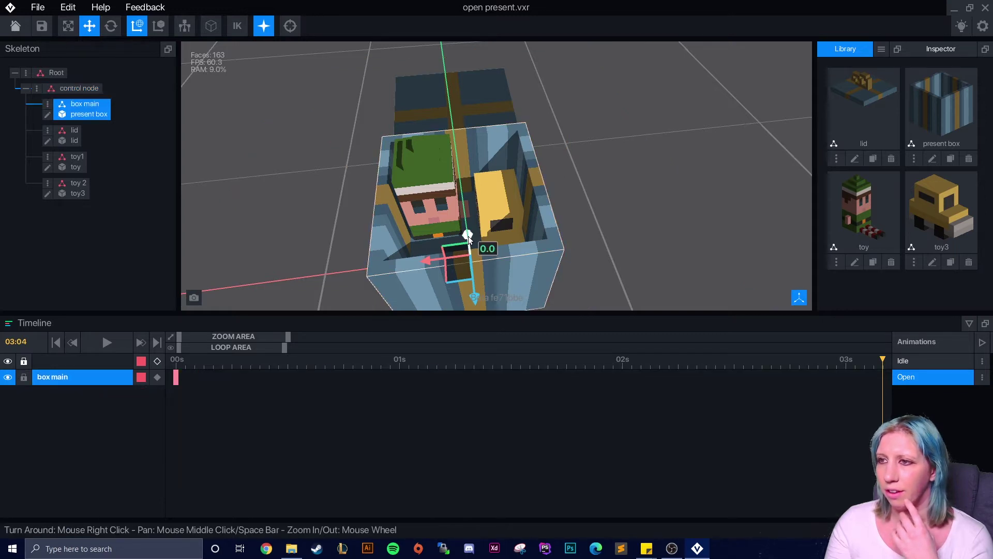
click(468, 236)
click(81, 136)
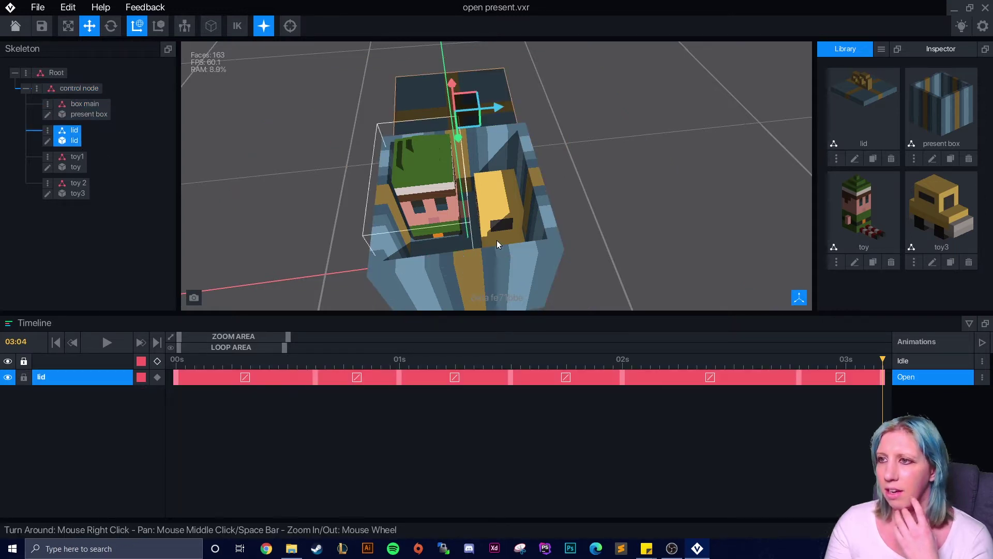
click(77, 161)
click(451, 231)
click(78, 184)
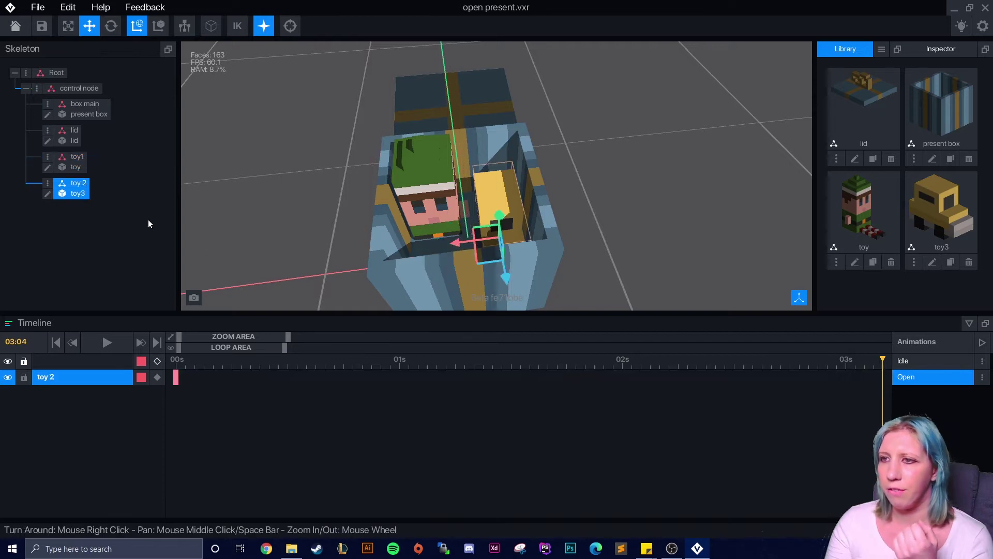
click(499, 216)
click(79, 89)
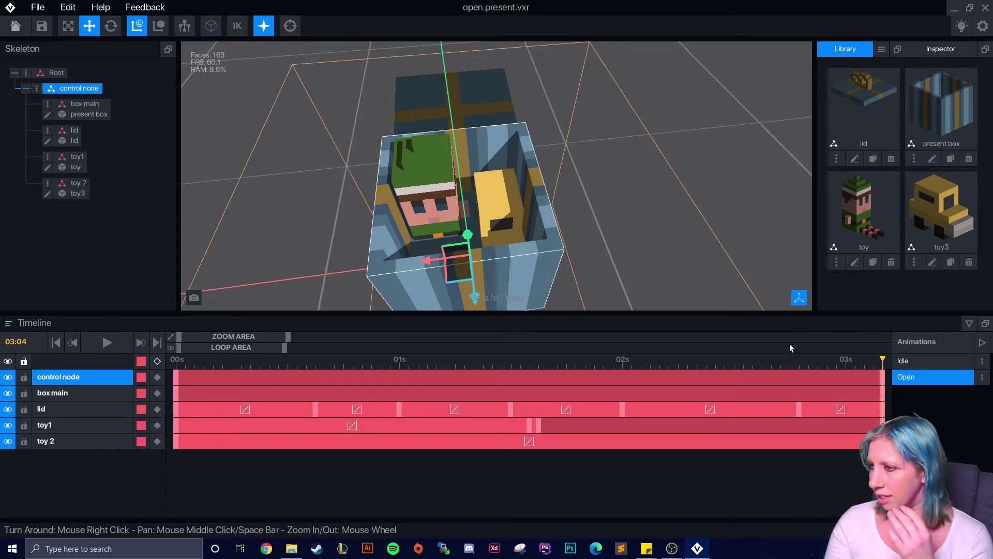
Rename the Idle animation to "Idle 01"
drag(290, 336, 351, 347)
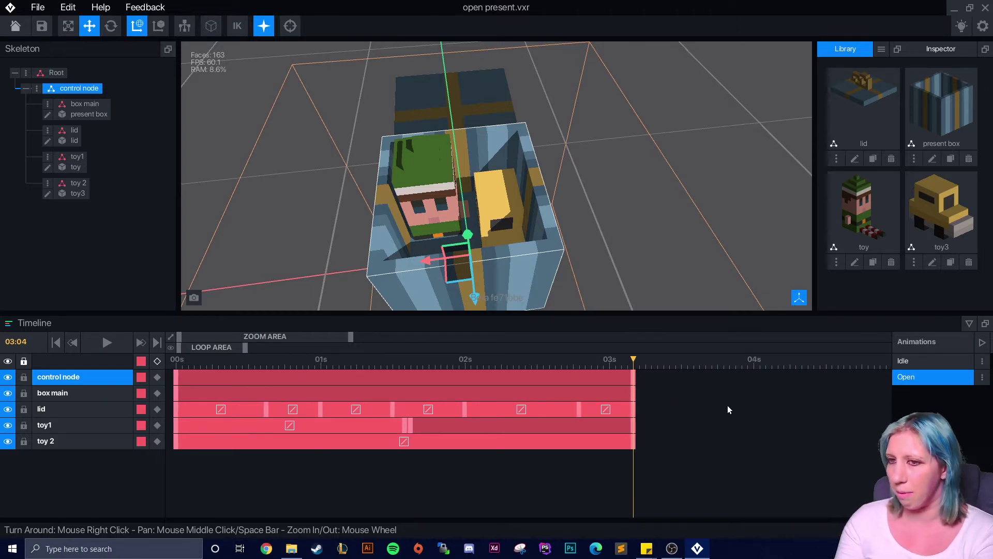
right_click(971, 381)
click(976, 368)
click(976, 368)
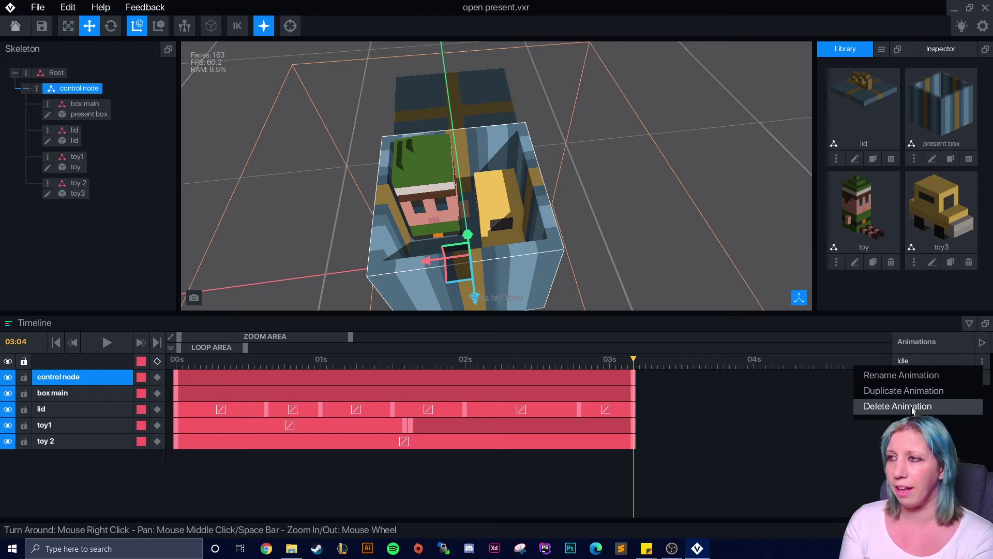
click(906, 376)
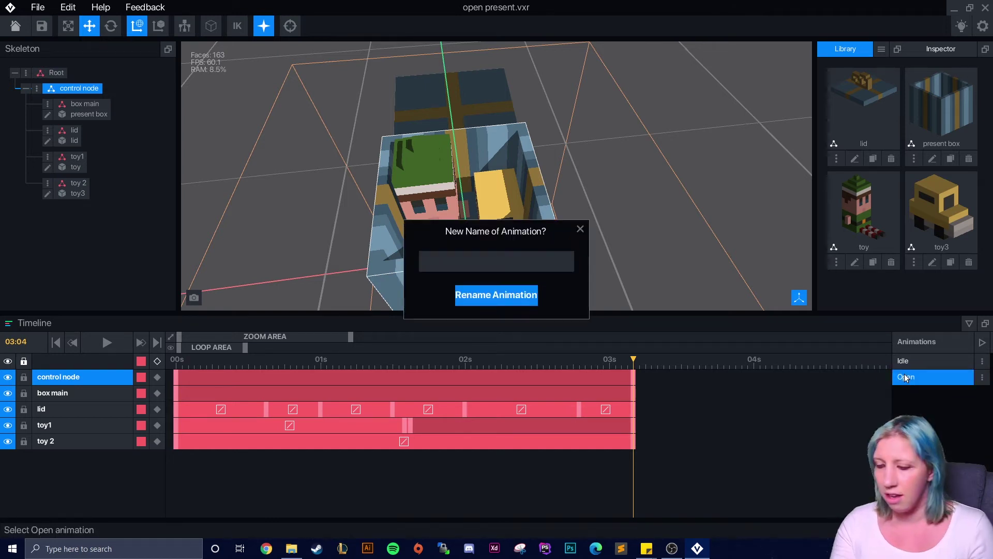
text(Idle 01)
click(508, 296)
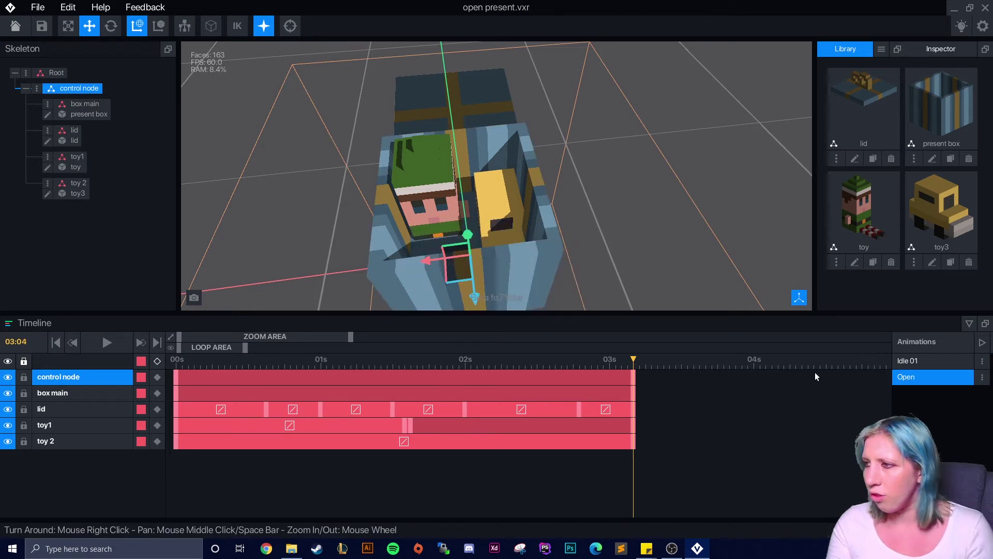
In the Idle 01 animation, add keyframes at 00:01 for the control node, box main, lid, toy1 and toy 2
click(908, 361)
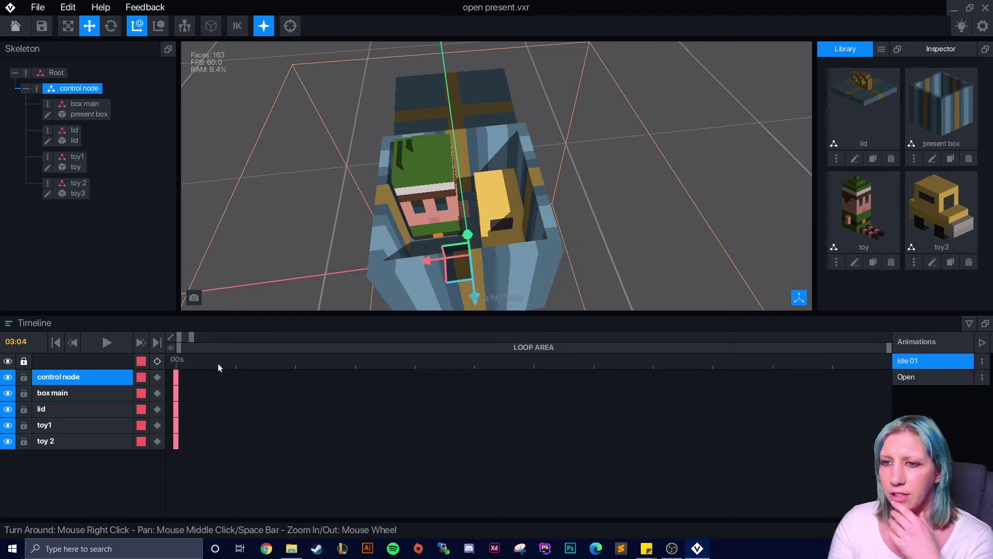
click(237, 364)
click(467, 235)
click(93, 104)
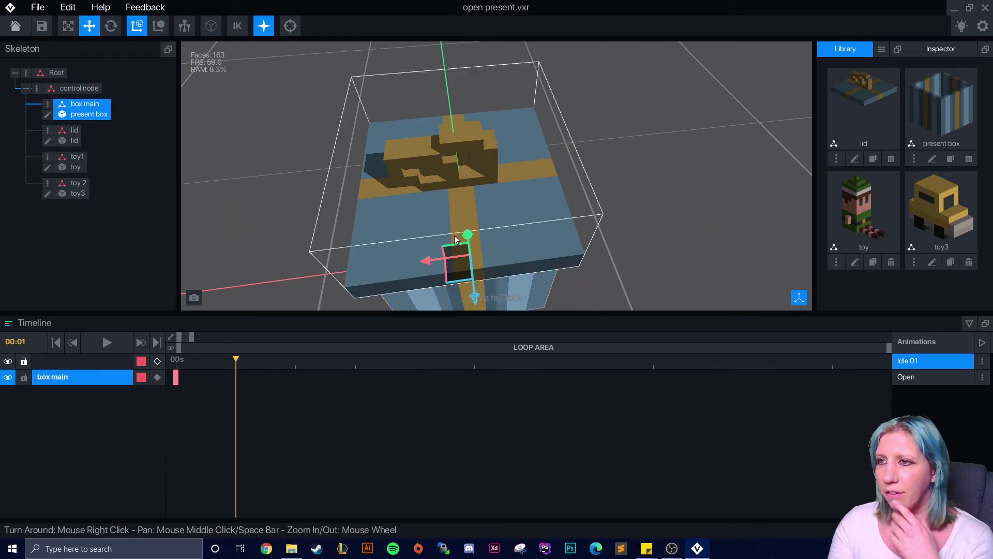
click(93, 130)
click(459, 168)
click(101, 163)
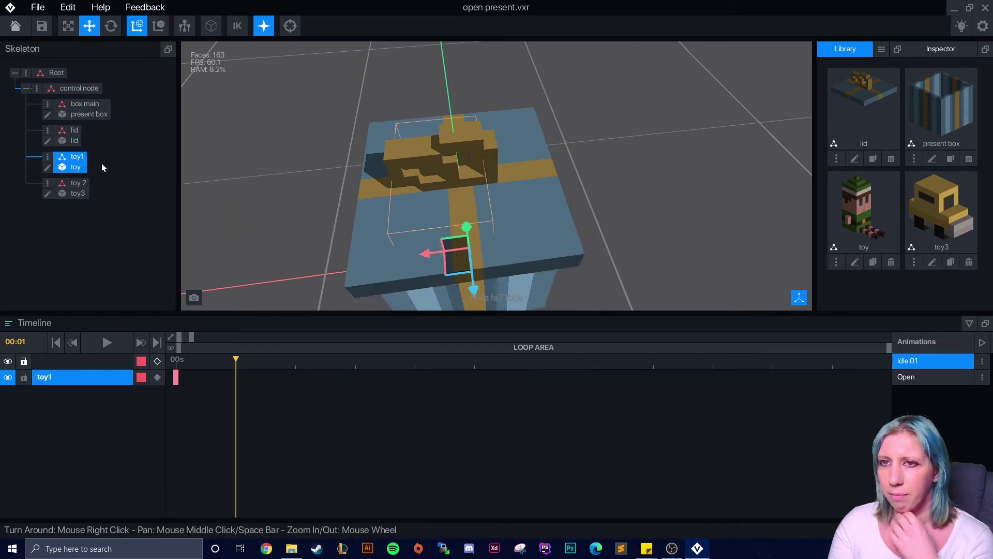
click(466, 226)
click(78, 187)
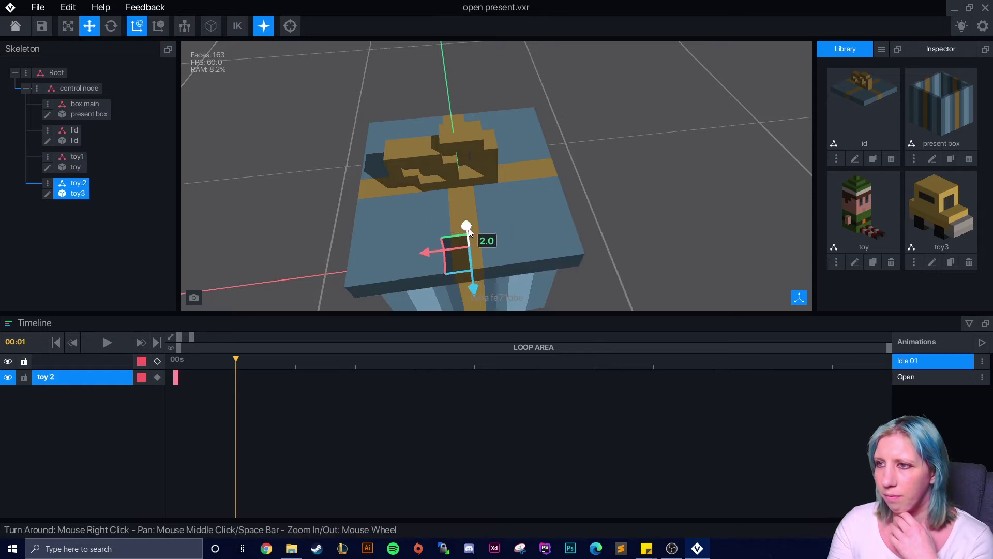
Lower toy1 to a height of 0.6 at 00:00 so it sits beneath the closed lid
right_drag(647, 257, 585, 227)
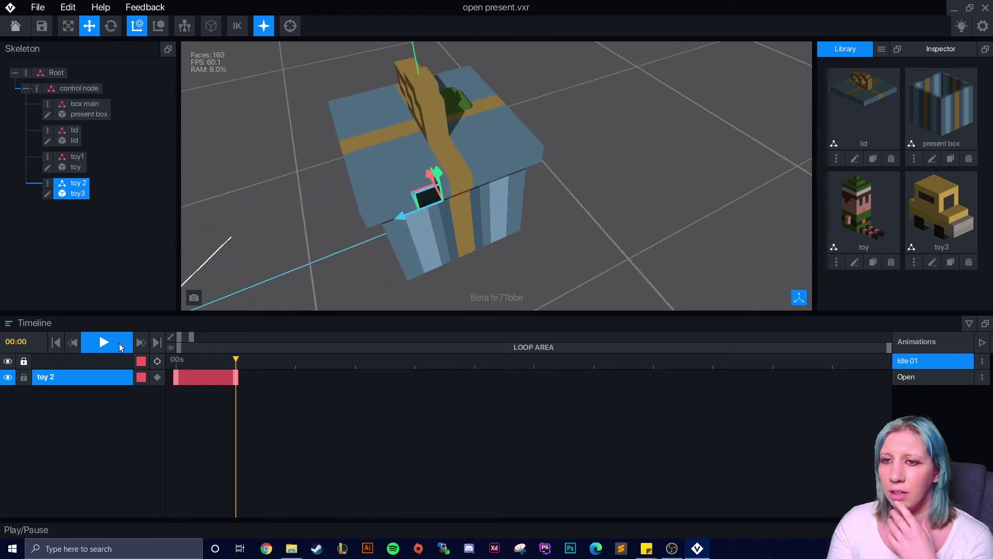
click(120, 346)
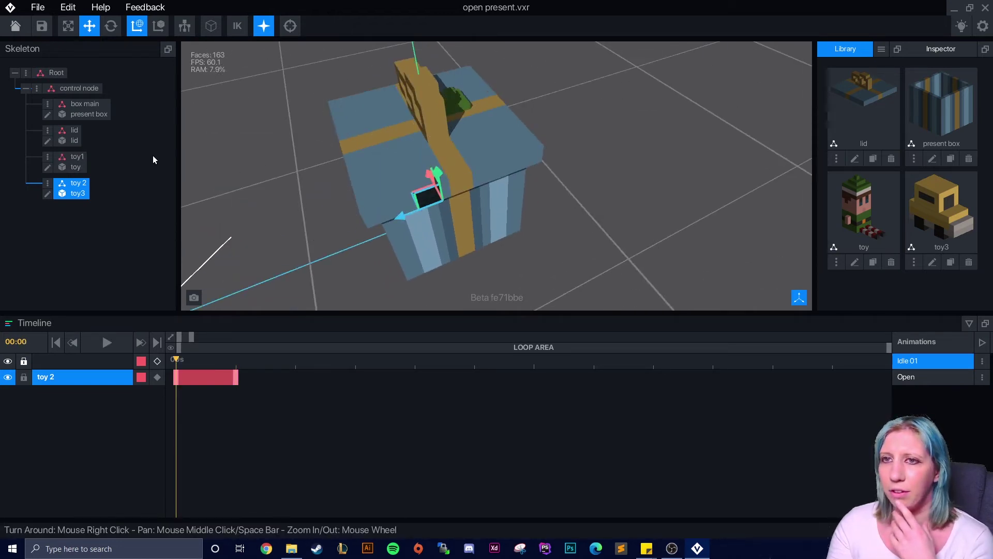
click(75, 162)
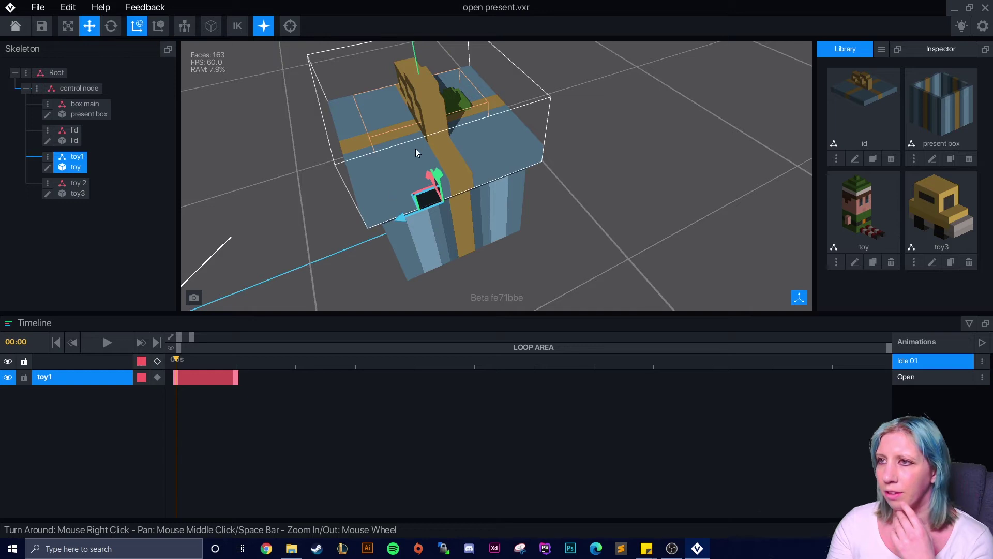
drag(436, 170, 437, 180)
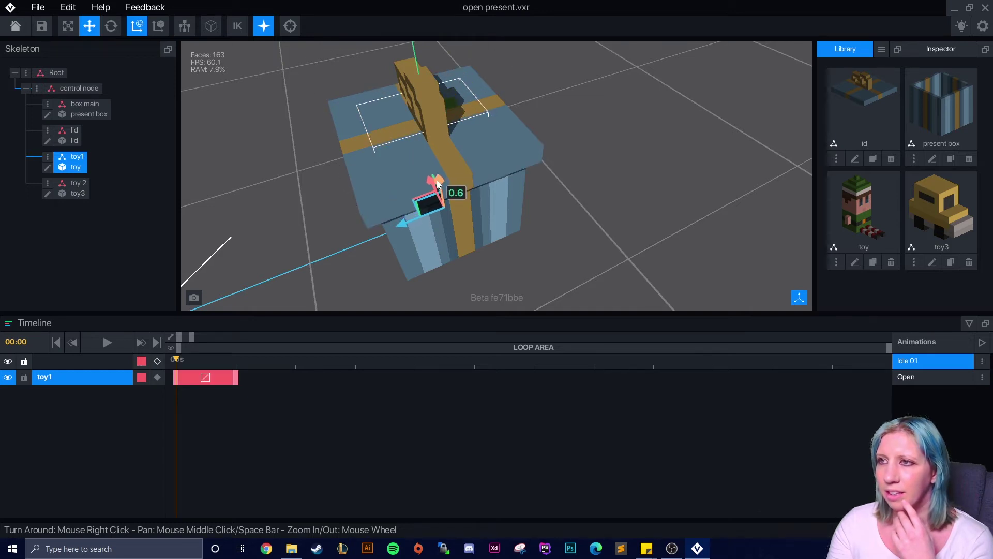
Raise the lid to a Y position of 13.0 vx at both 00:01 and 00:00
right_drag(437, 181, 429, 116)
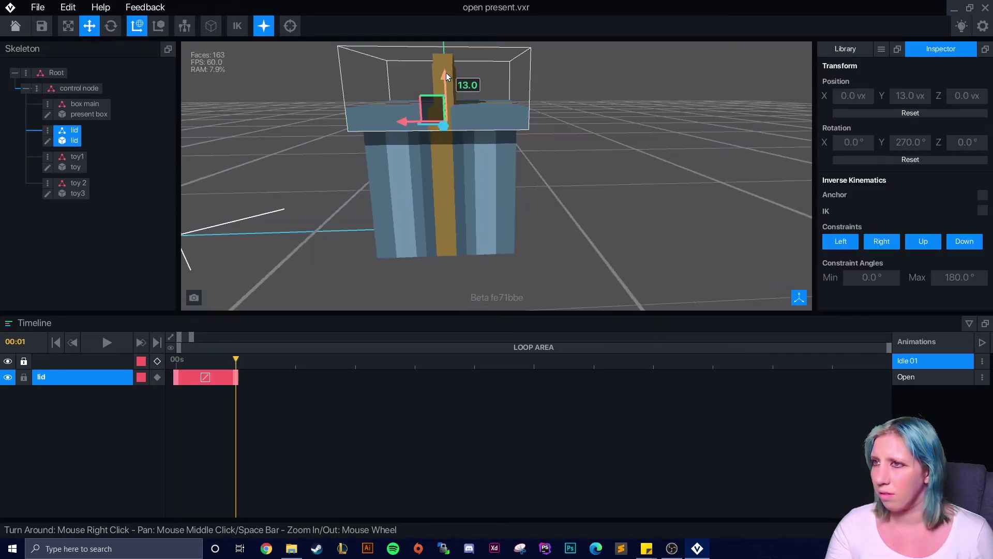
click(187, 352)
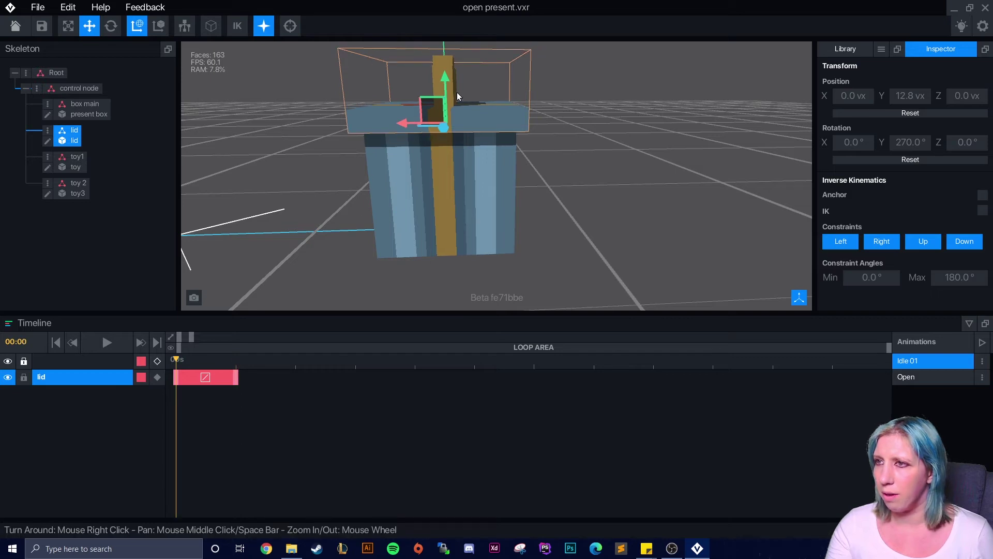
mouse_move(446, 95)
mouse_down()
mouse_move(446, 82)
mouse_move(445, 100)
mouse_up()
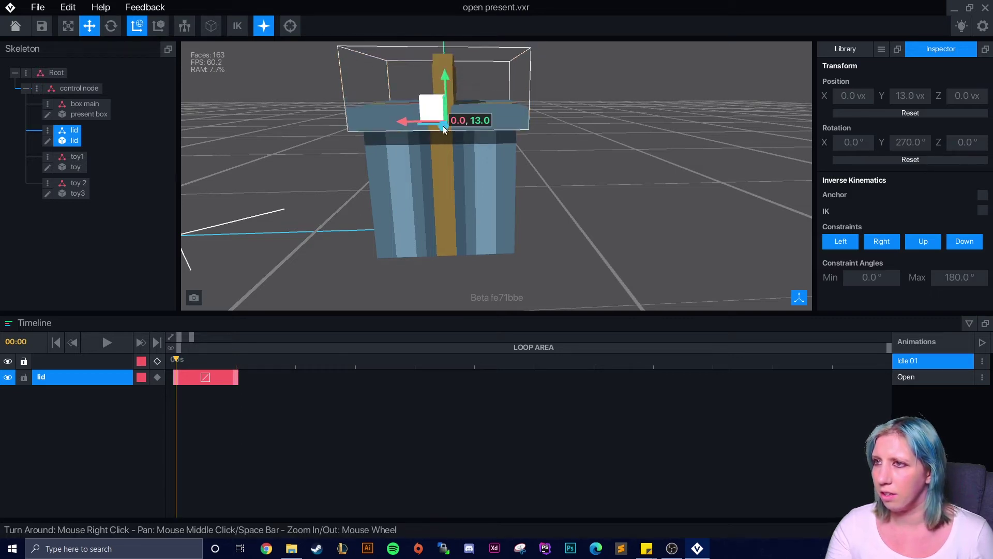
Play back Idle 01 while viewing the closed present from several angles, and inspect toy1's transform values
click(104, 342)
right_drag(303, 228, 482, 239)
scroll(448, 220, down, 3)
right_drag(412, 202, 539, 243)
click(846, 49)
click(934, 50)
click(76, 156)
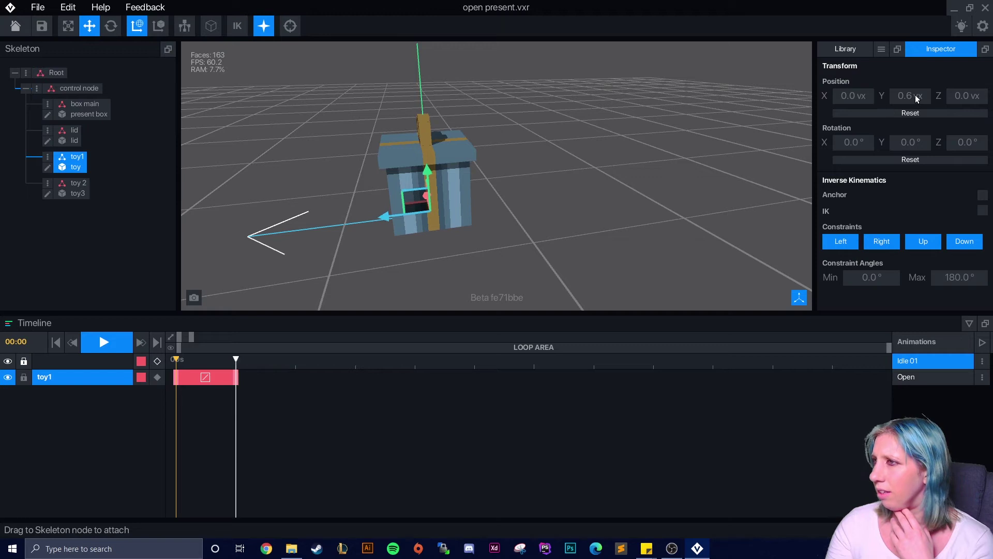
click(101, 343)
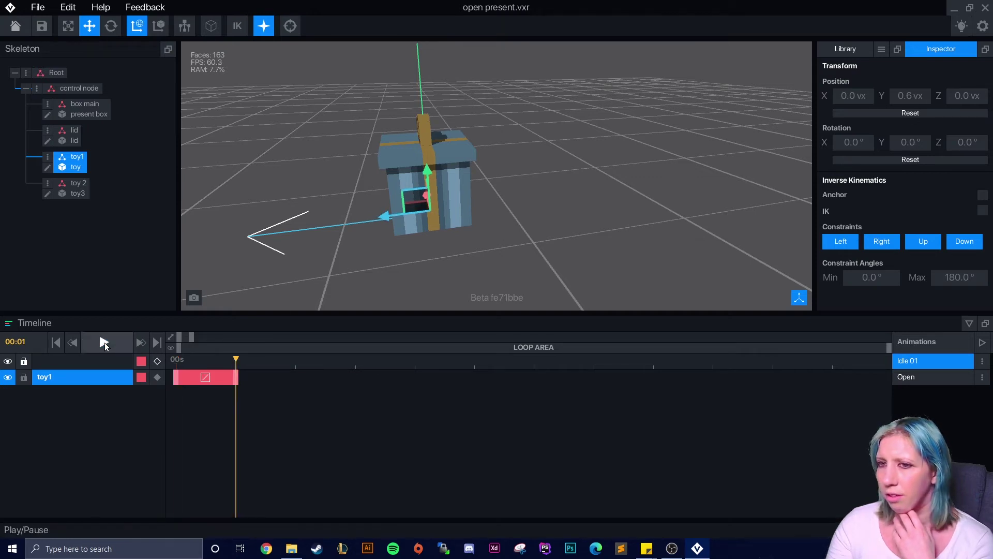
Switch to the Open animation and play it back while viewing the box from another angle
click(924, 376)
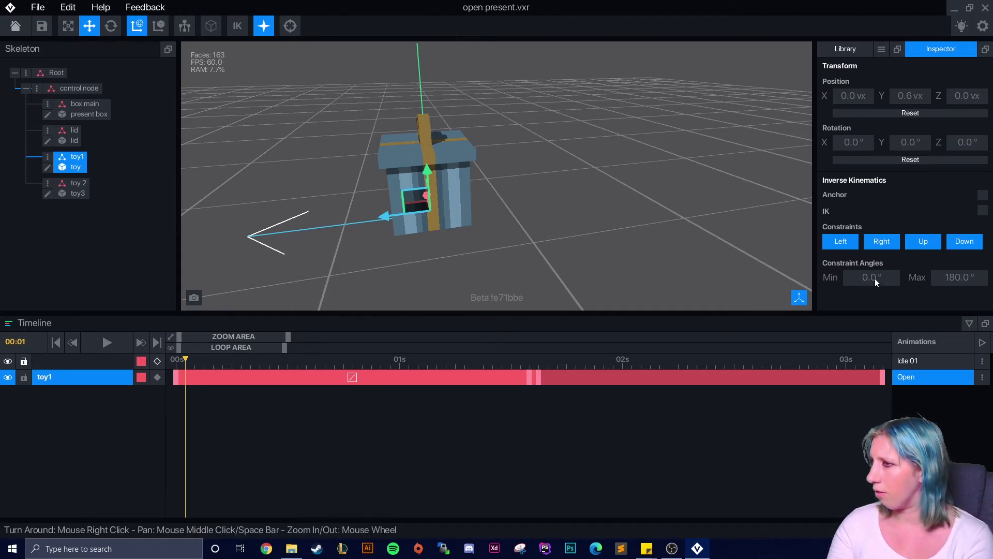
click(104, 343)
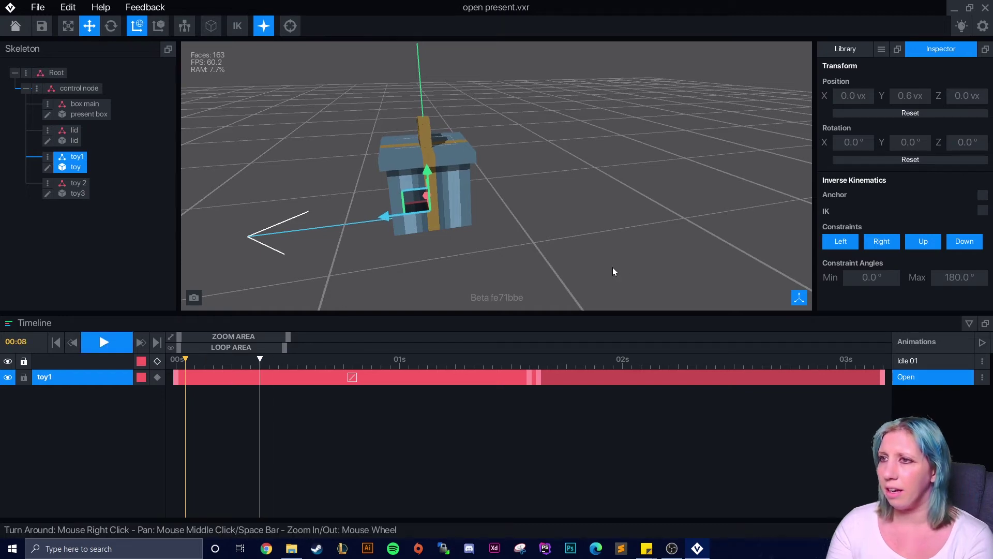
right_drag(621, 253, 567, 235)
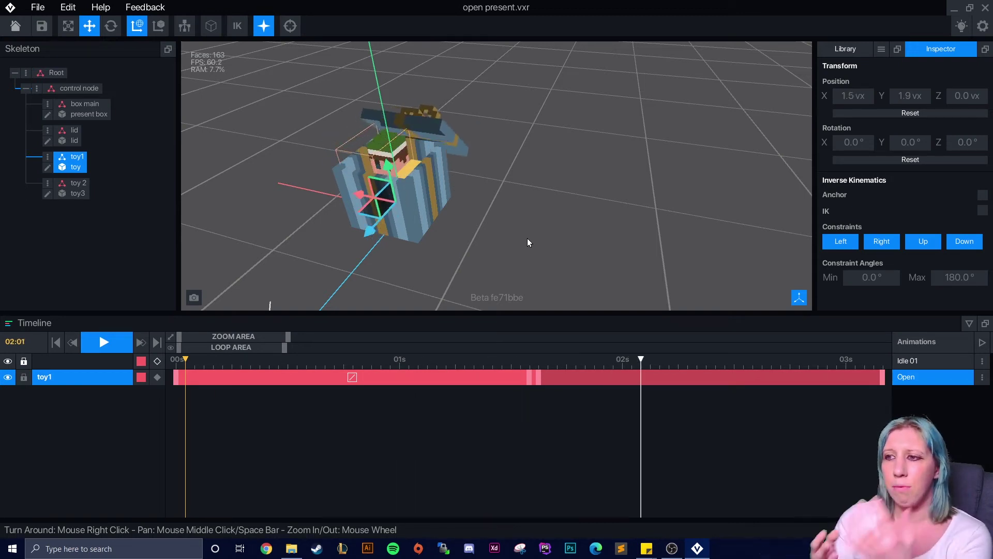
click(105, 343)
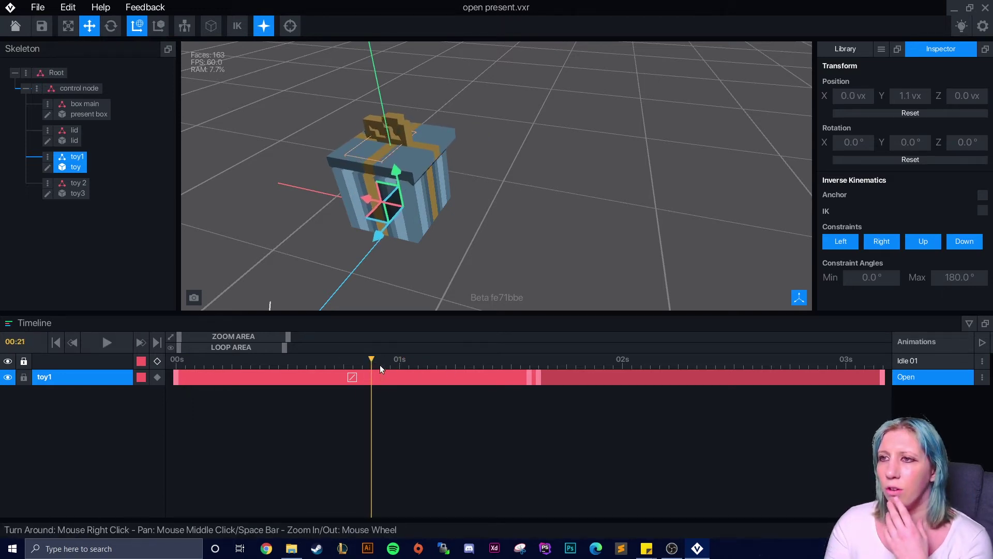
Shift toy1's two middle keyframes earlier, to about 01:10 and 01:12, and play back the result
drag(547, 380, 523, 381)
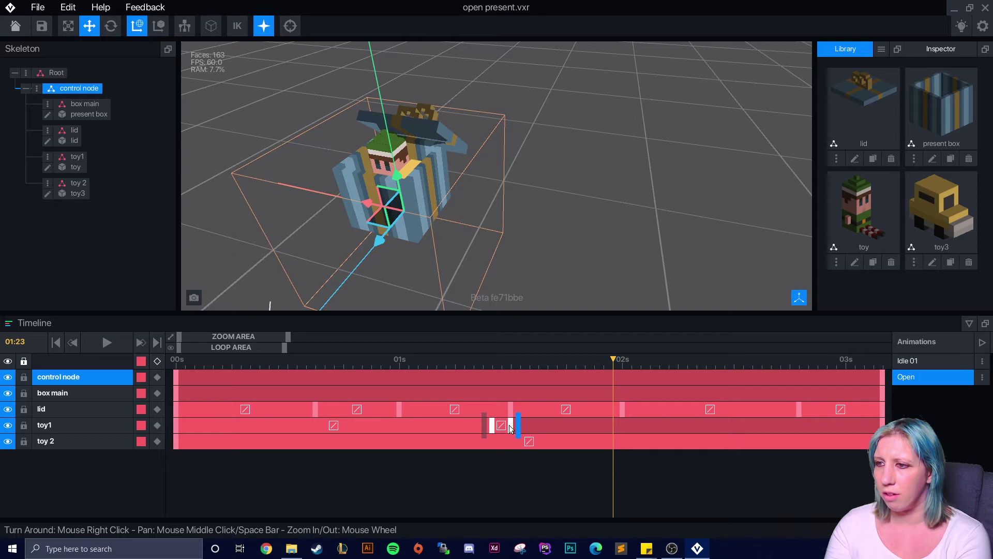
drag(617, 361, 464, 363)
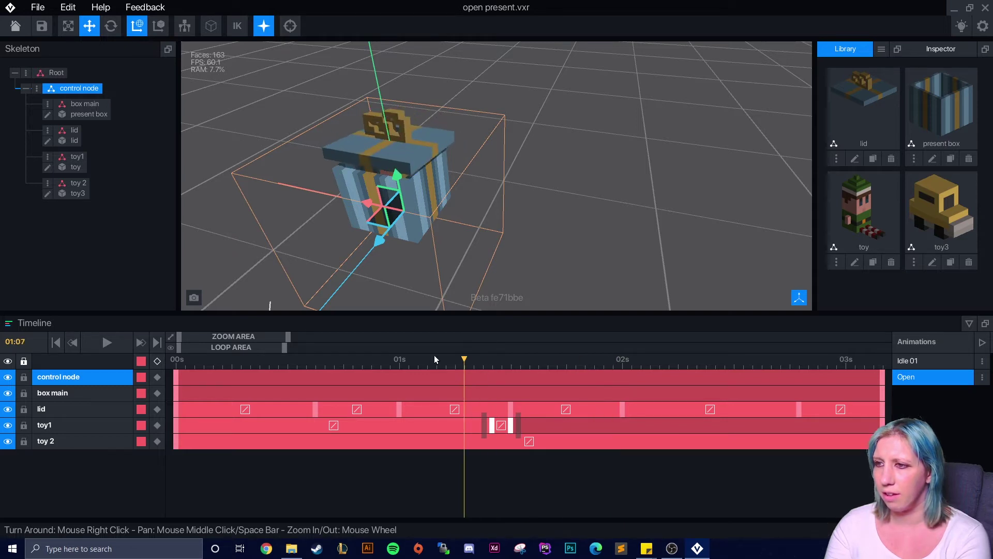
click(117, 345)
click(118, 347)
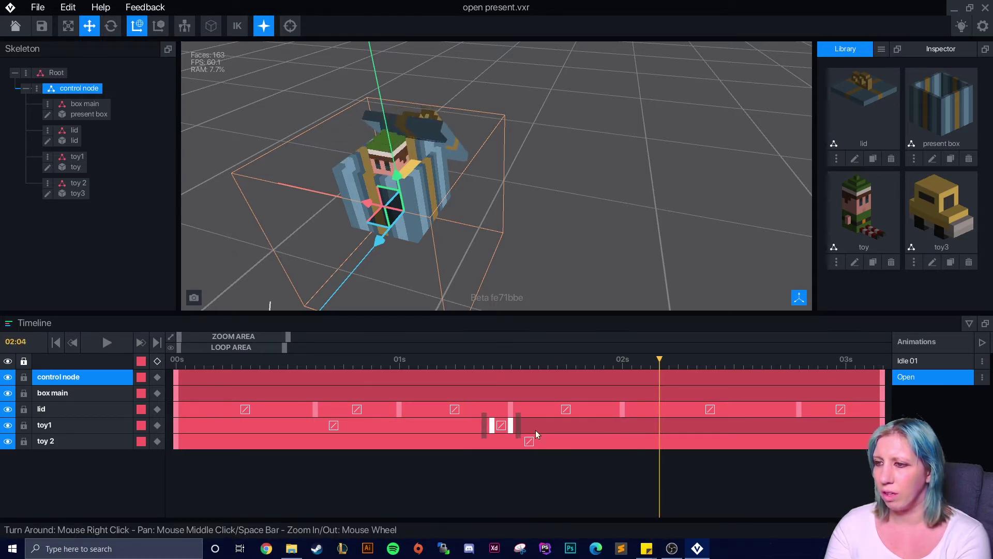
Move toy1's second middle keyframe out to about 01:21 and scrub through the lid opening up to 01:14
drag(512, 426, 594, 430)
drag(436, 378, 501, 402)
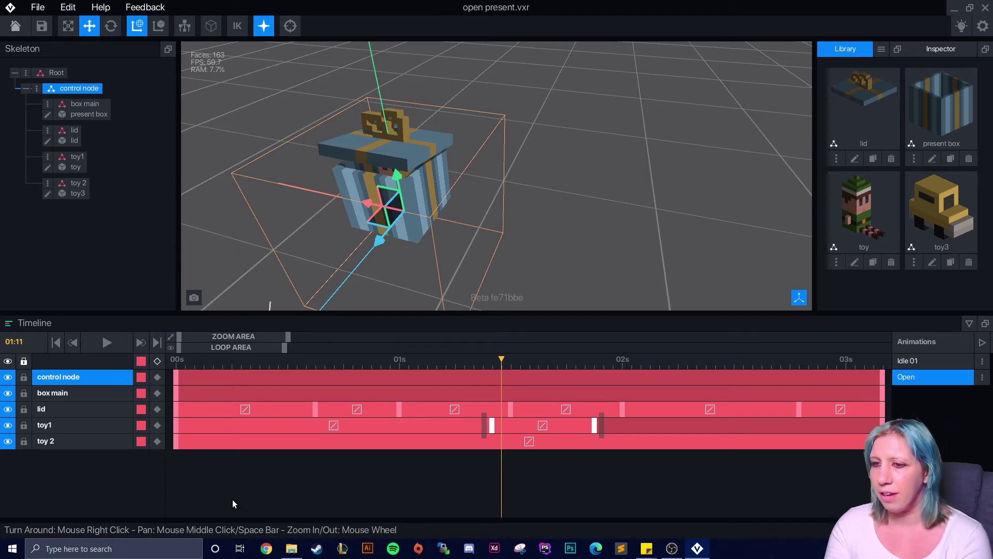
click(557, 360)
drag(575, 371, 529, 426)
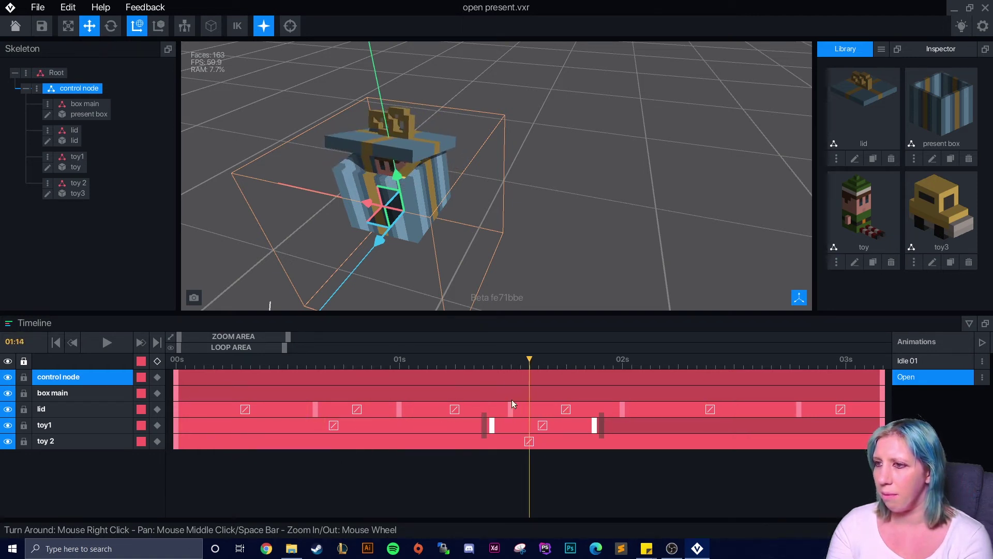
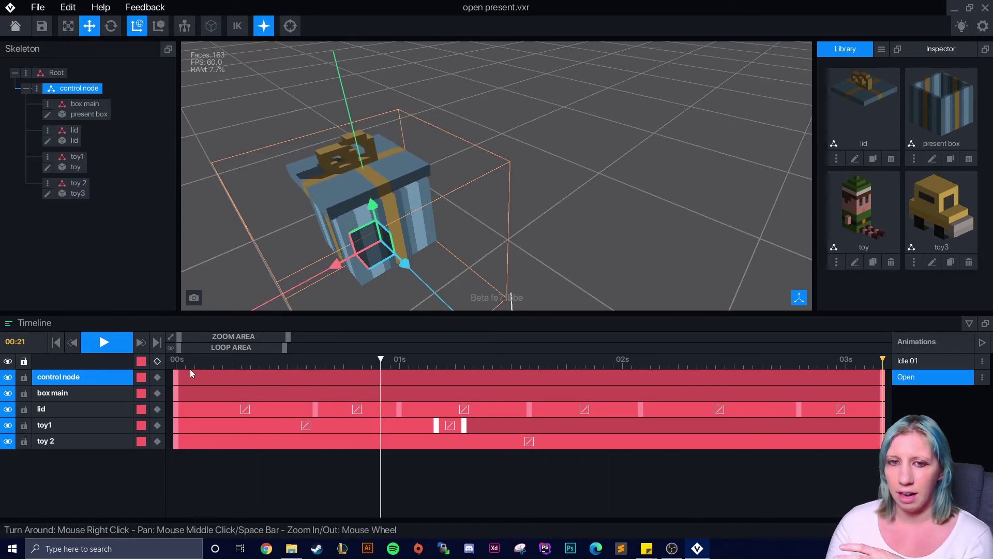
Look over the node options available for box main in the skeleton
click(881, 49)
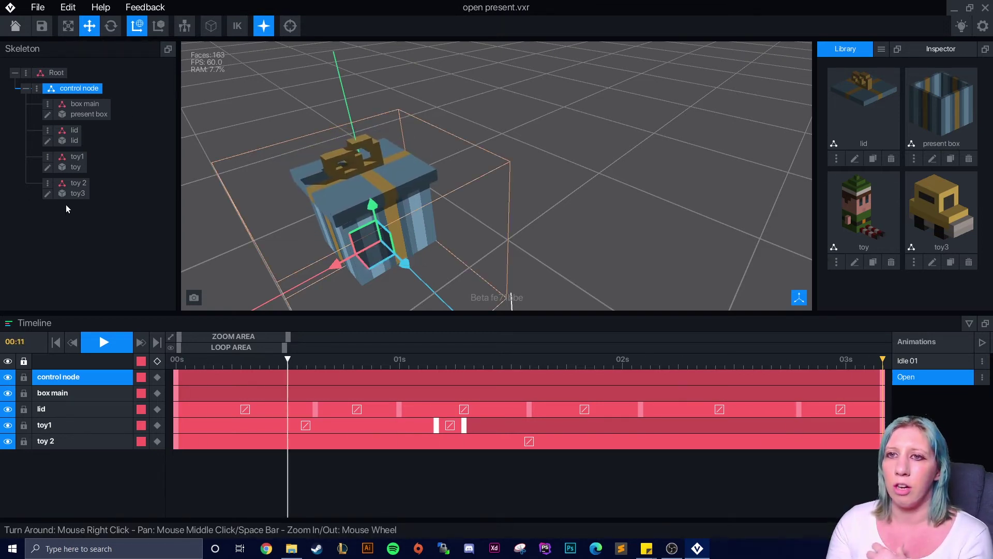
click(47, 104)
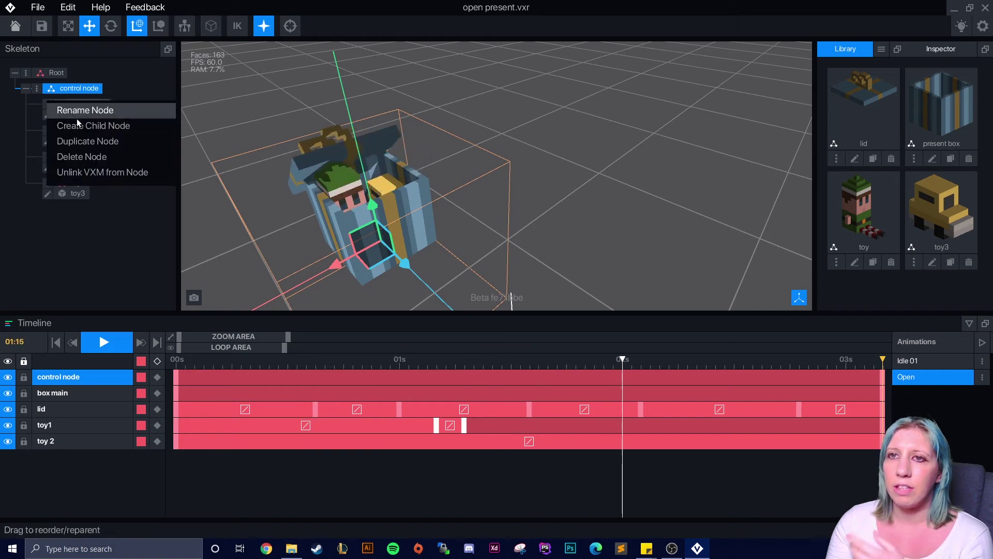
click(119, 237)
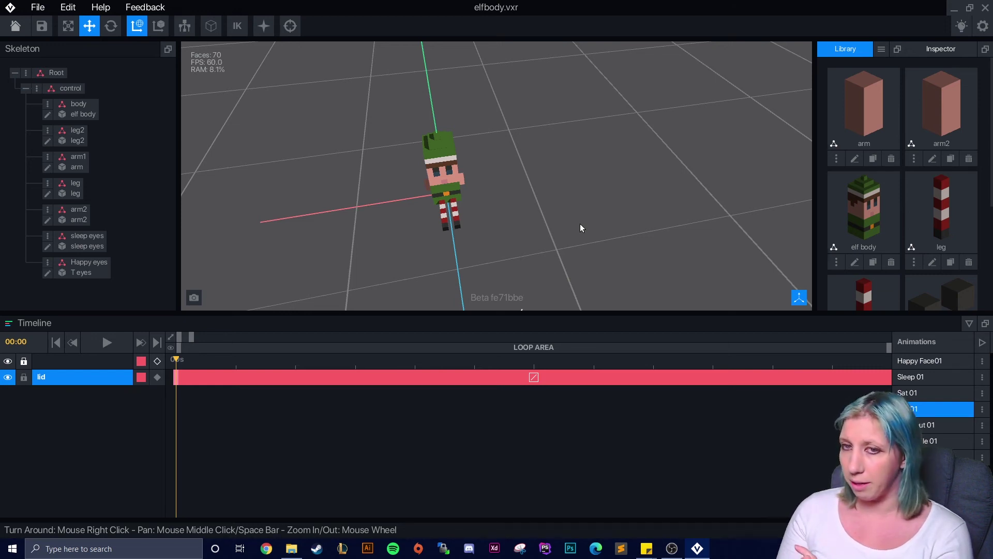
Play back the elf's Happy Face01 animation with its whole timeline in view, and switch to Sleep 01
scroll(571, 212, up, 3)
mouse_move(573, 218)
right_down()
mouse_move(486, 160)
mouse_move(587, 214)
right_up()
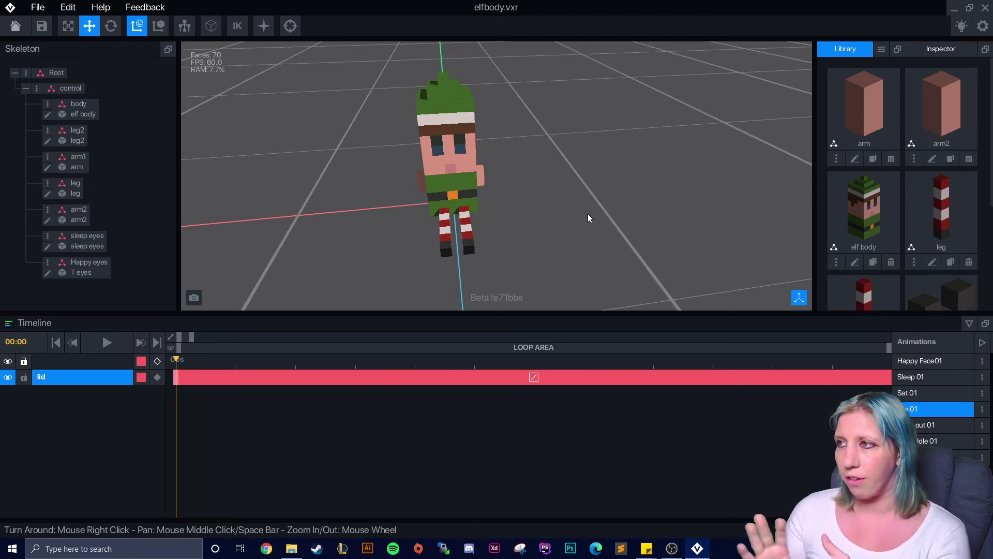
click(926, 360)
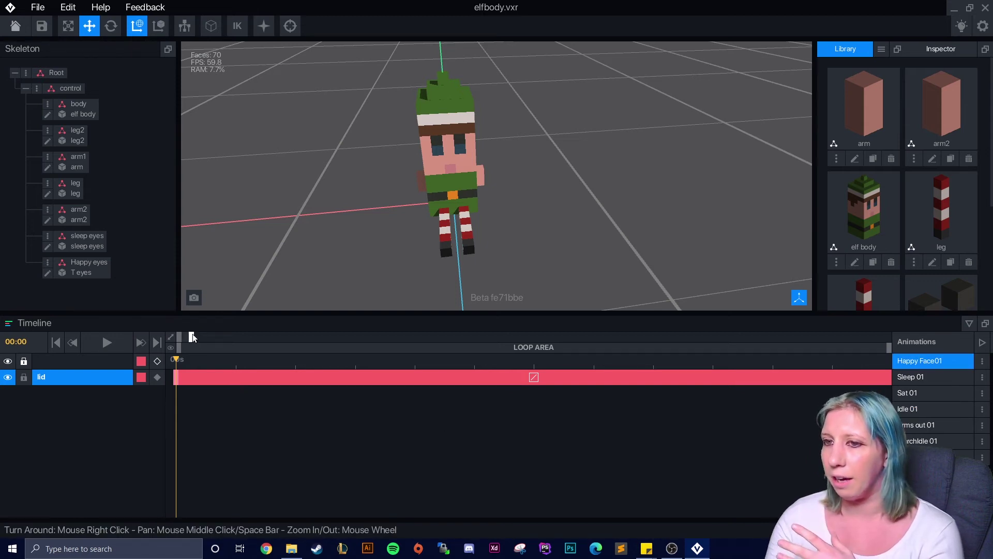
drag(191, 337, 328, 337)
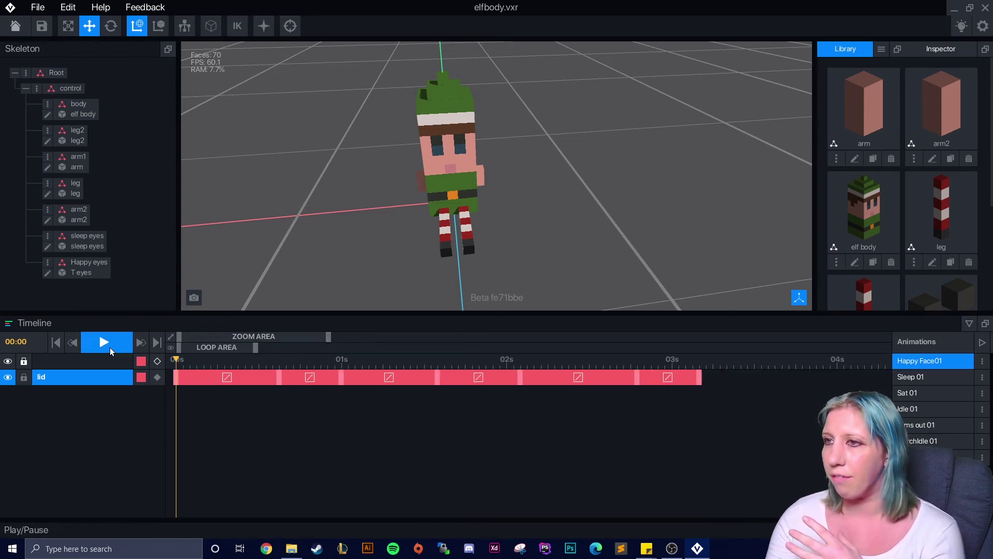
click(111, 351)
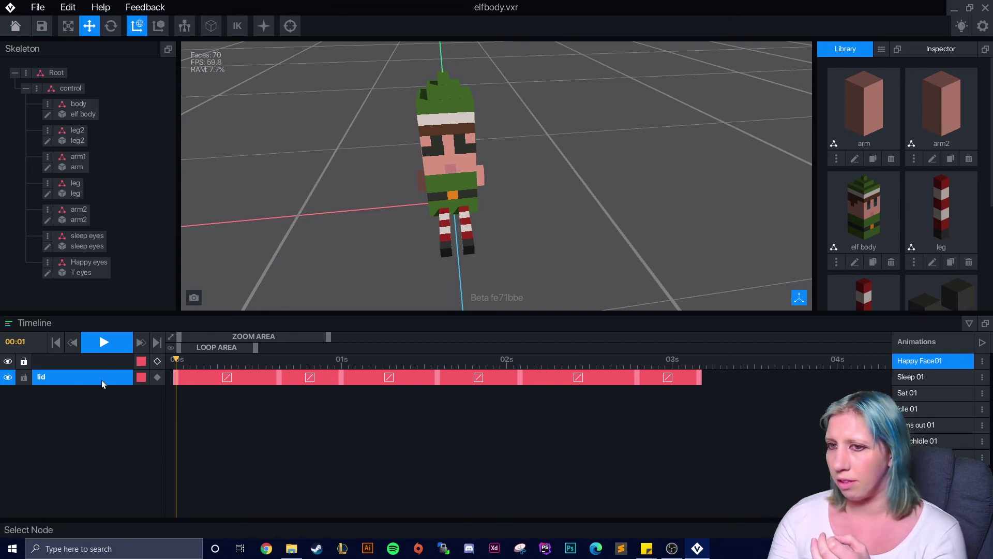
click(911, 376)
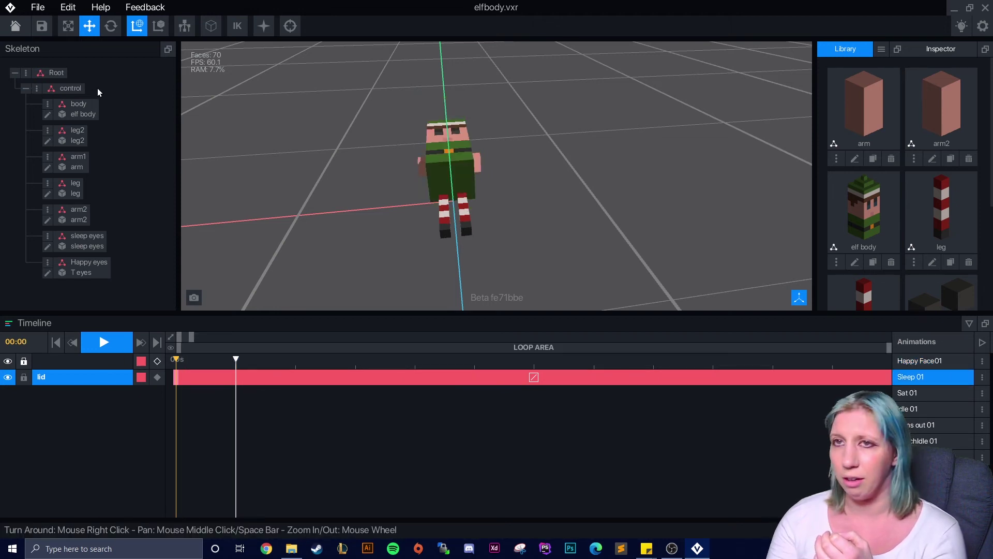
Leave the current project and reopen elfbody.vxr from the recent Animator files
click(23, 30)
click(366, 202)
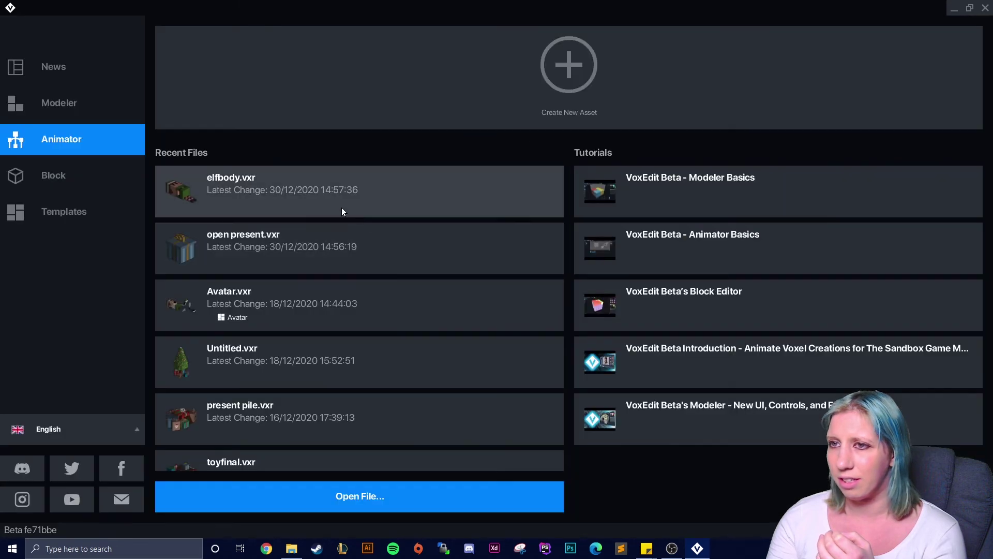
click(342, 206)
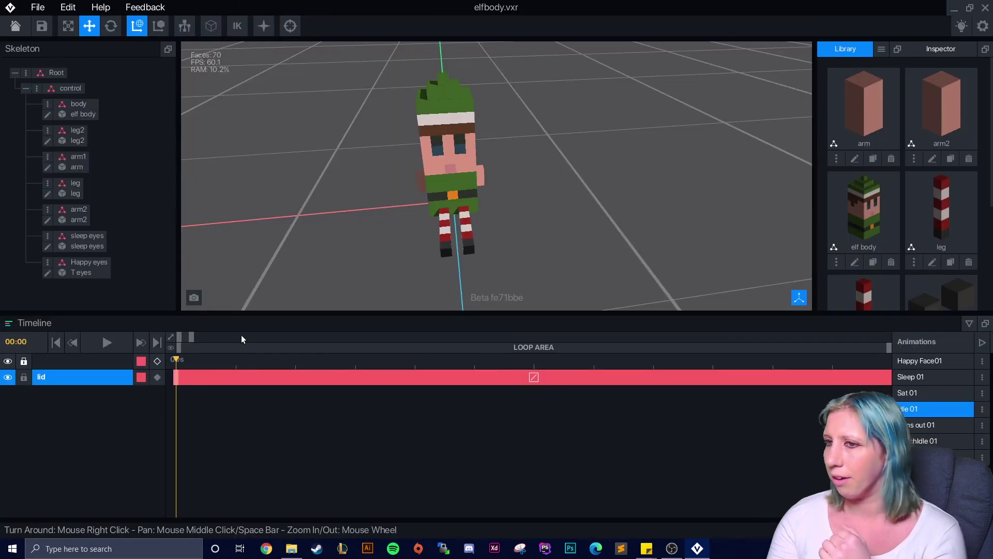
View Idle 01's full timeline, switch through Sleep 01 to Happy Face01, and examine the elf up close
drag(196, 339, 310, 337)
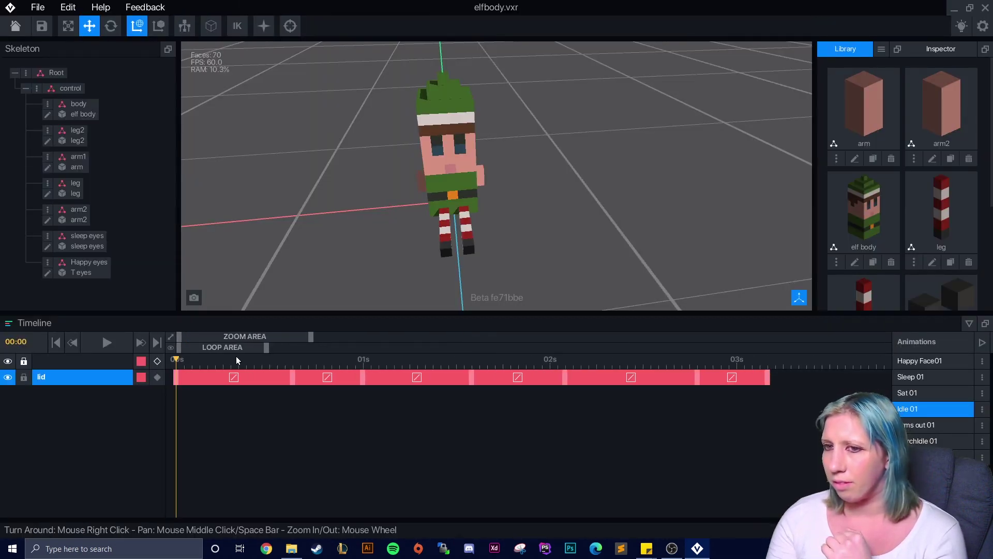
click(911, 377)
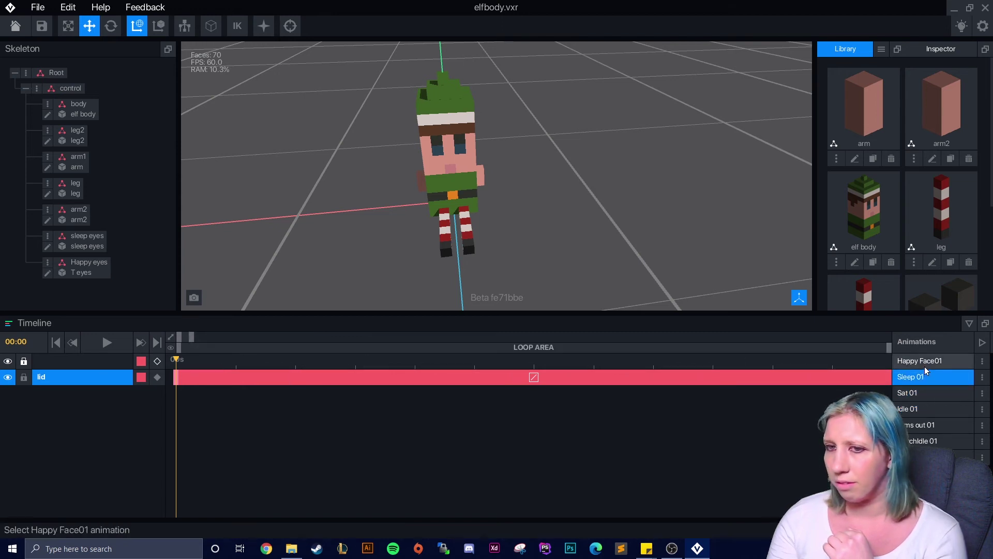
click(920, 366)
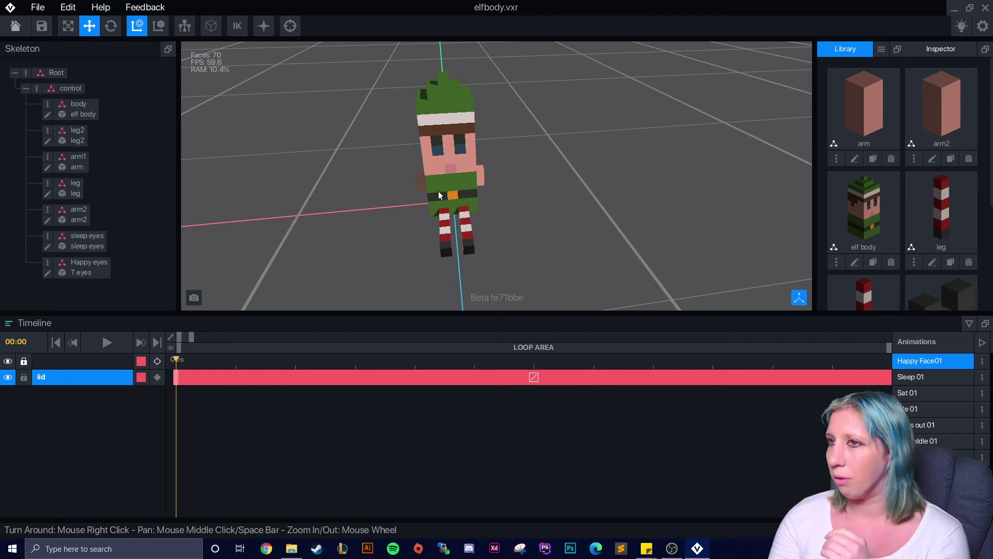
scroll(508, 178, up, 3)
scroll(585, 235, up, 2)
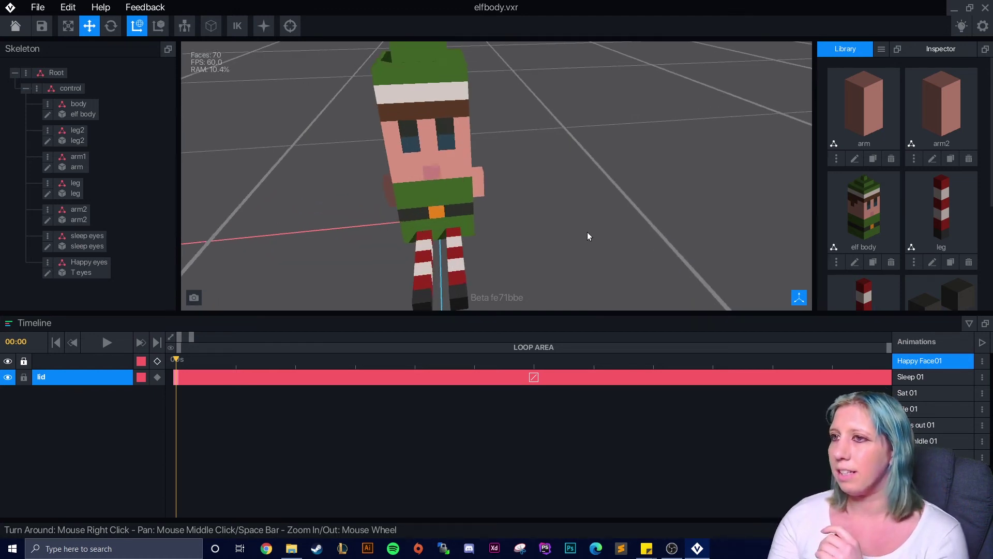
scroll(588, 233, down, 4)
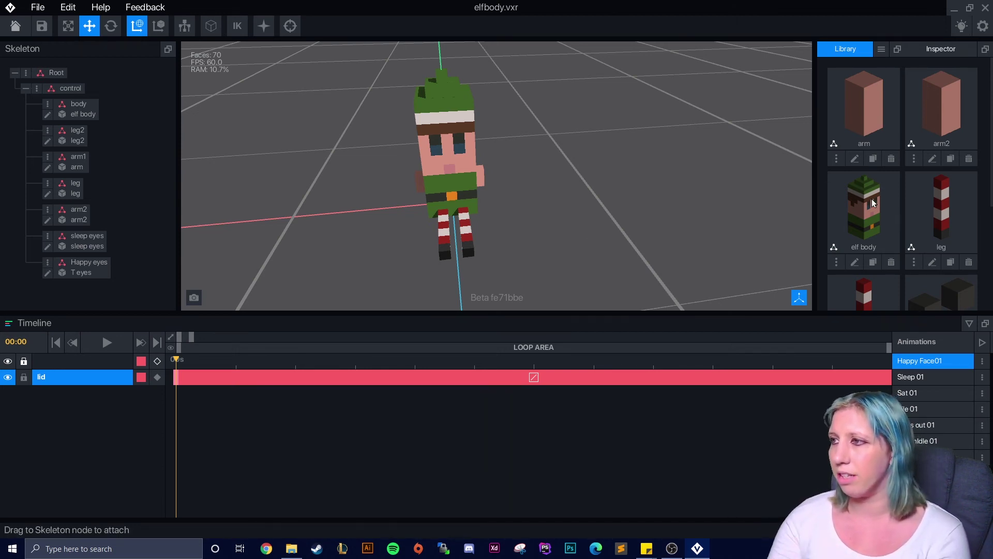
scroll(885, 207, down, 2)
scroll(886, 209, up, 2)
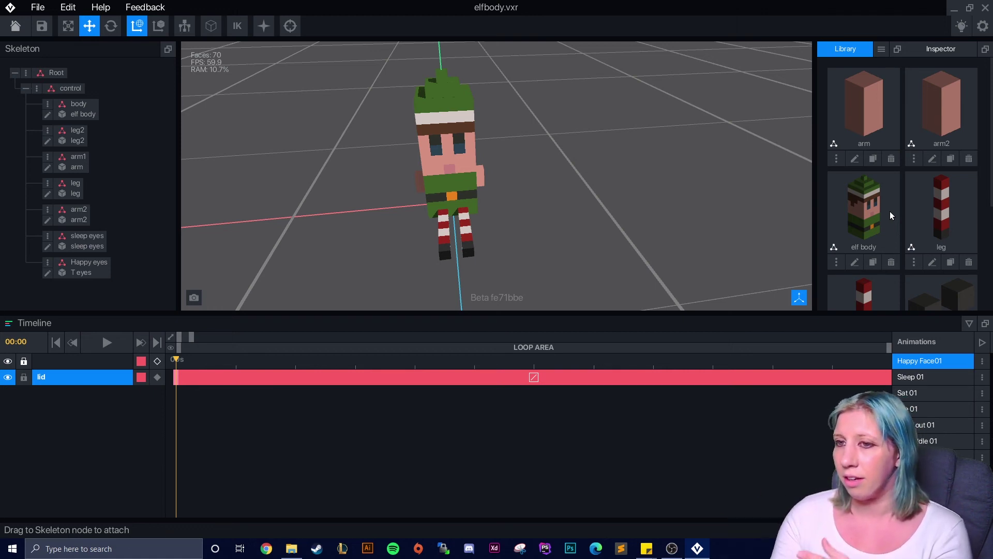
Go through the elf's list of animations, from Sat 01 and Happy Face01 to the march idle
click(941, 392)
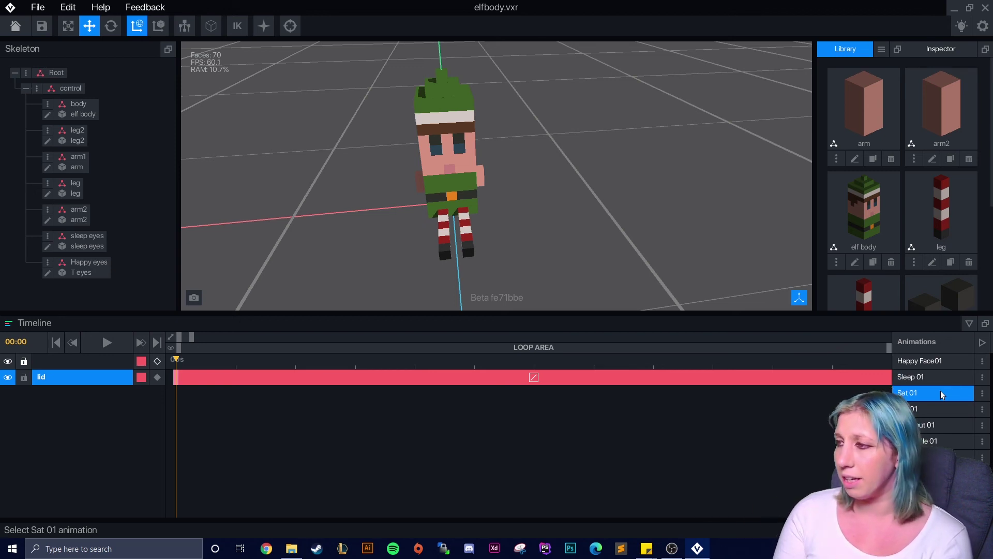
click(927, 364)
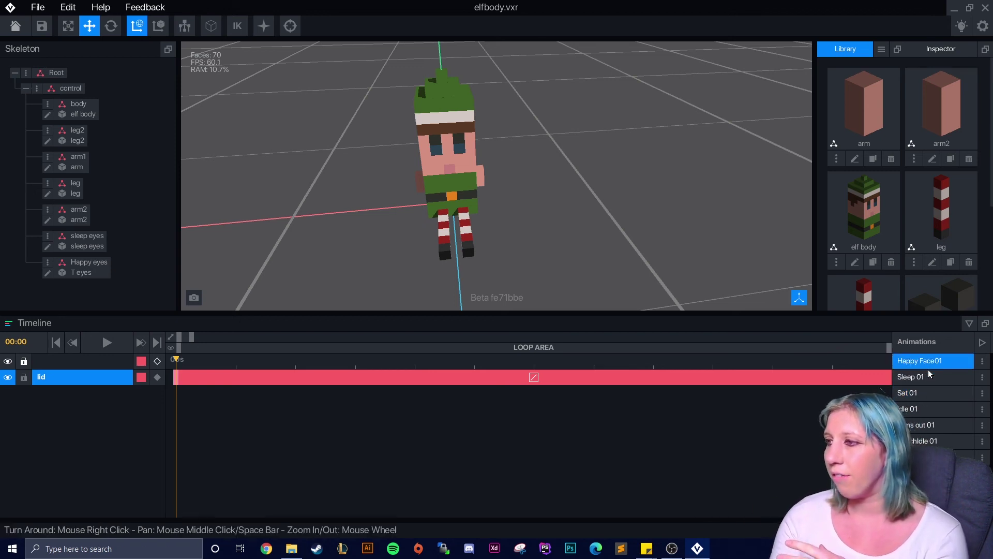
click(930, 378)
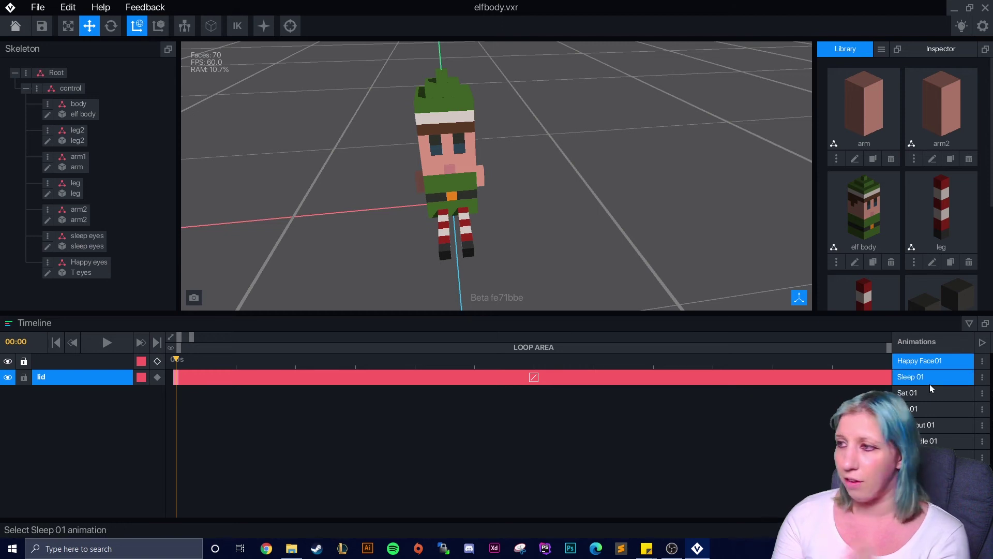
click(929, 429)
click(937, 441)
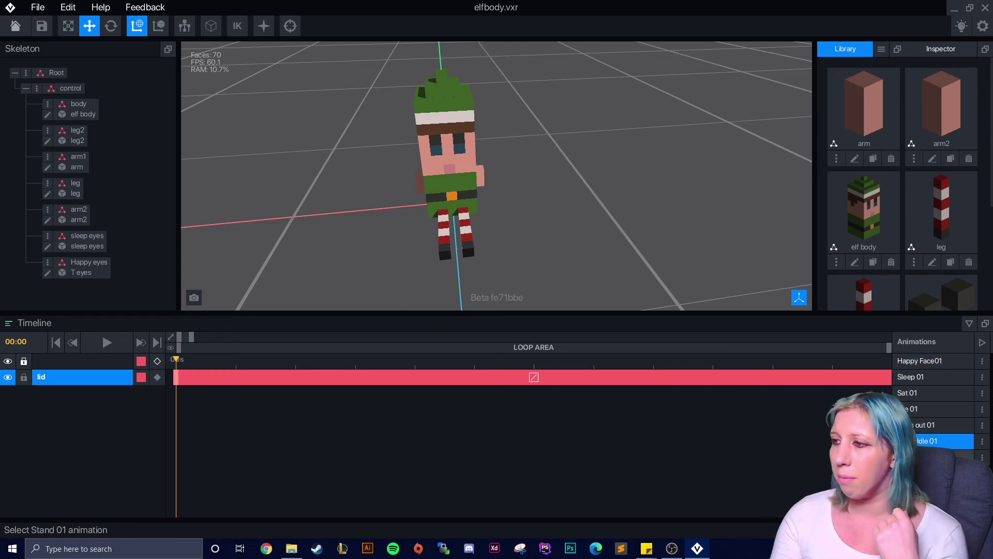
Play back the elf's animations in turn, from Happy Face01 through Sleep 01, Sat 01, Idle 01 and Arms out 01 to the march idle
click(926, 360)
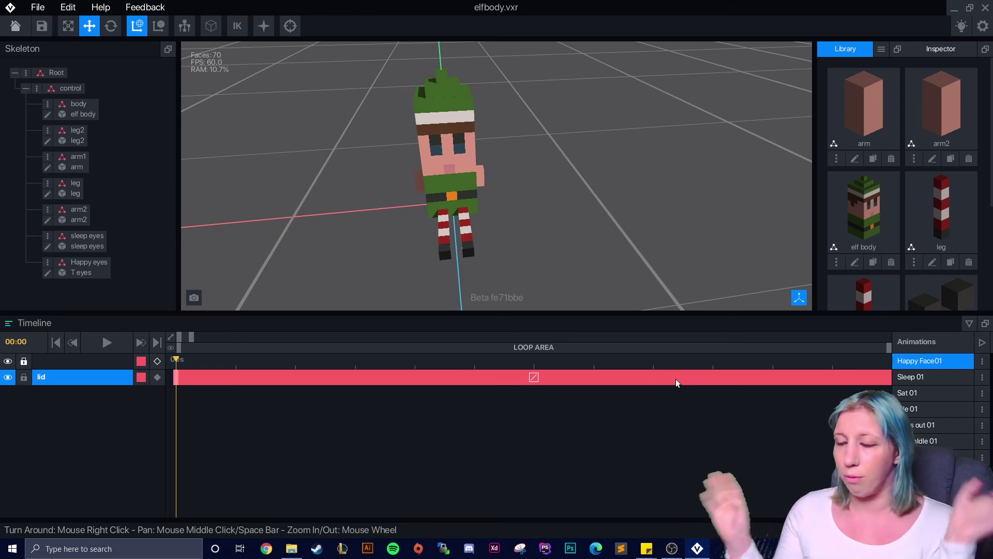
click(103, 343)
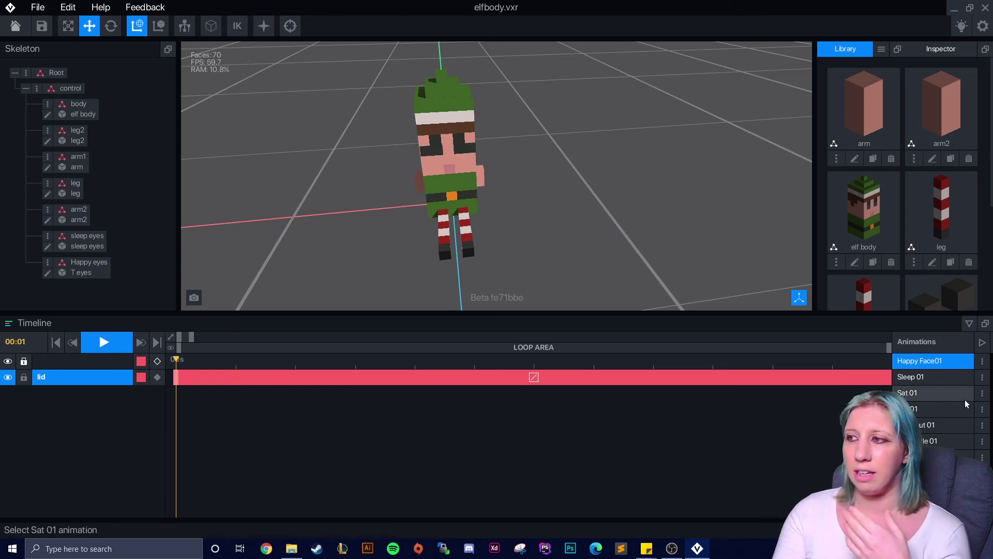
click(937, 381)
click(936, 393)
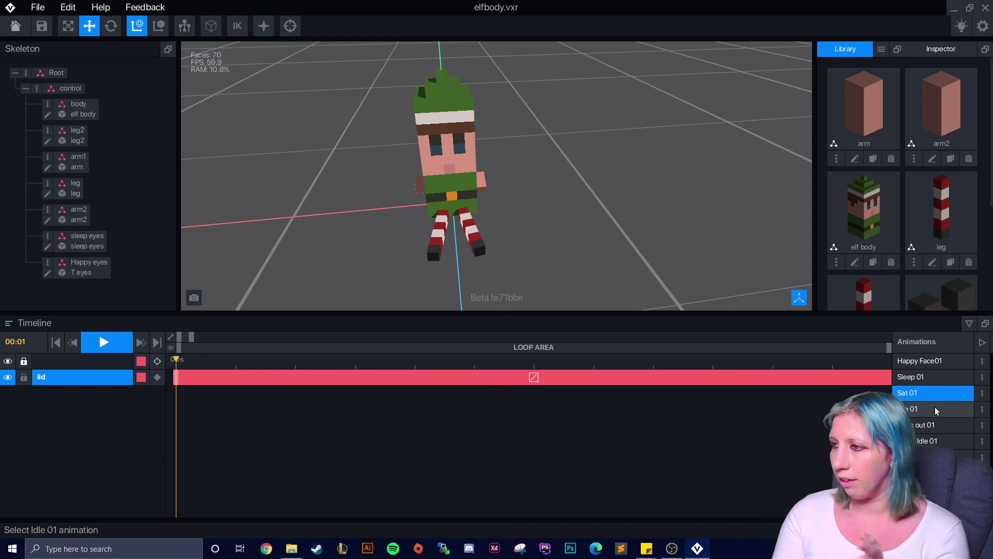
click(935, 407)
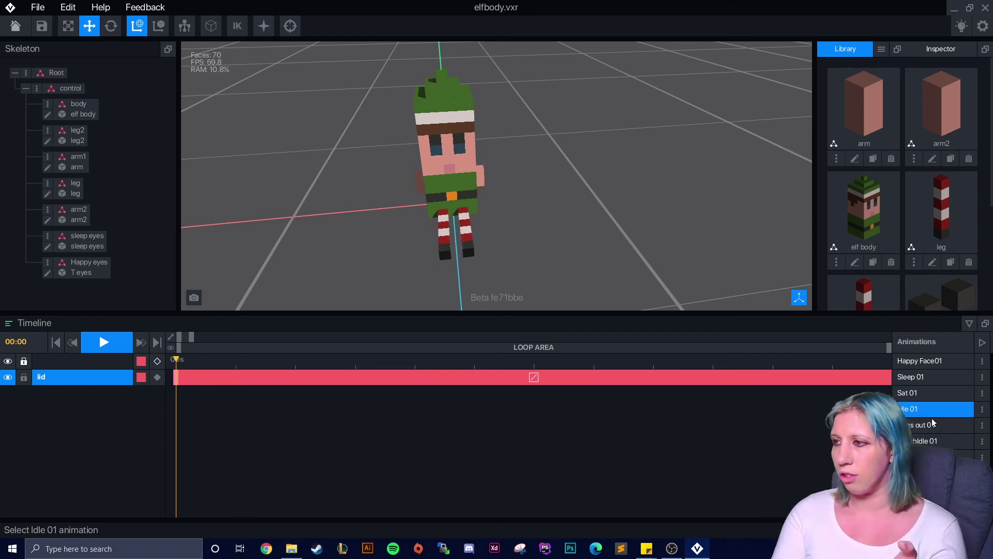
click(936, 426)
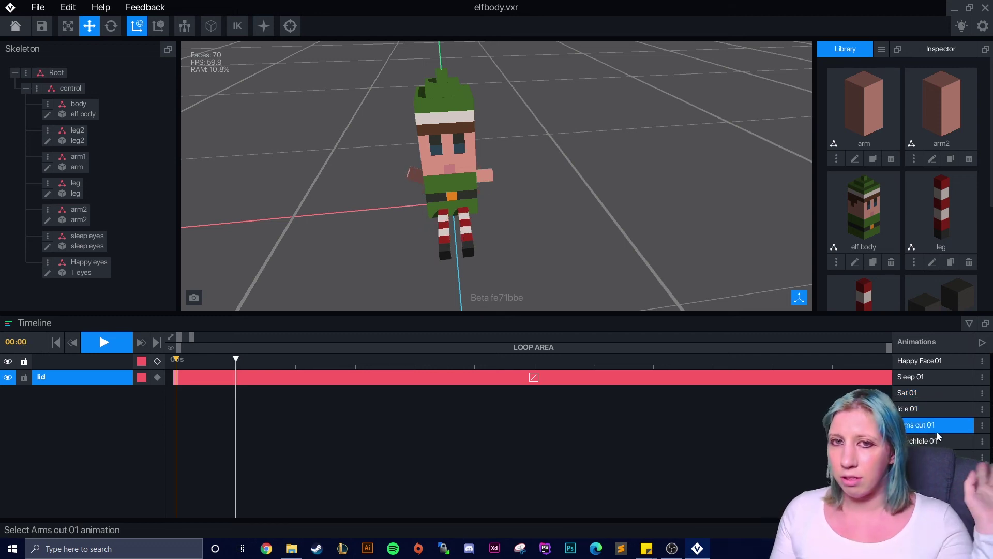
click(950, 442)
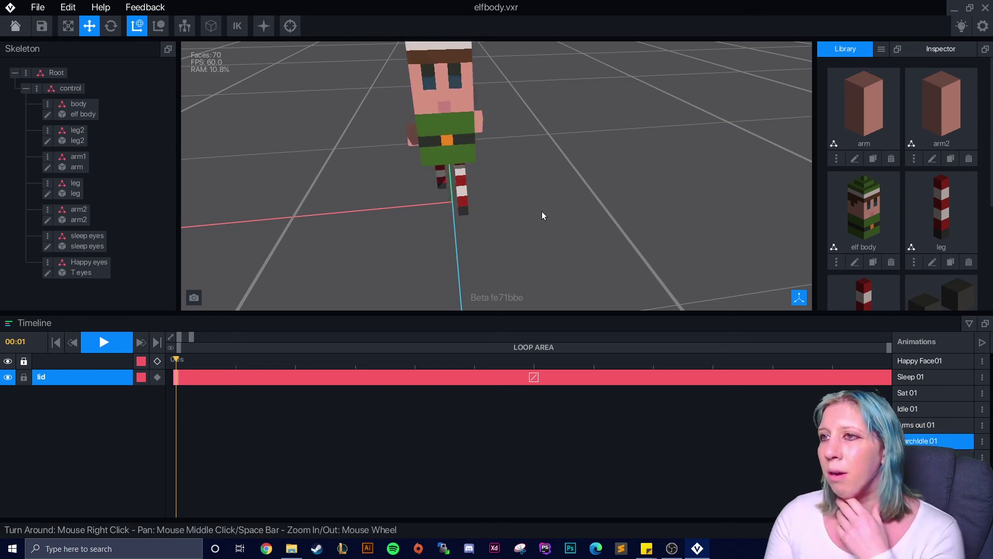
View the elf from several angles and up close during playback of its march idle and standing animations
right_drag(543, 216, 585, 230)
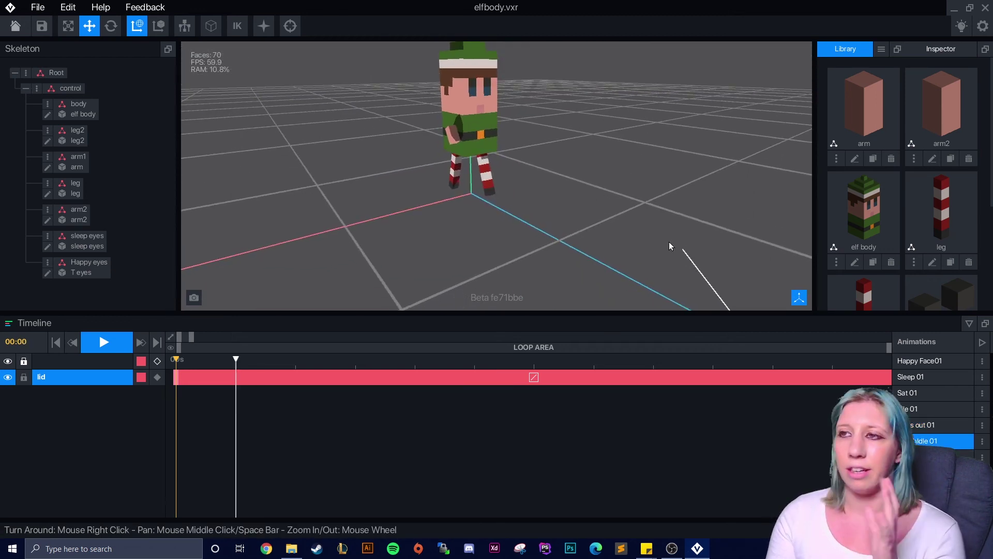
right_drag(647, 171, 595, 246)
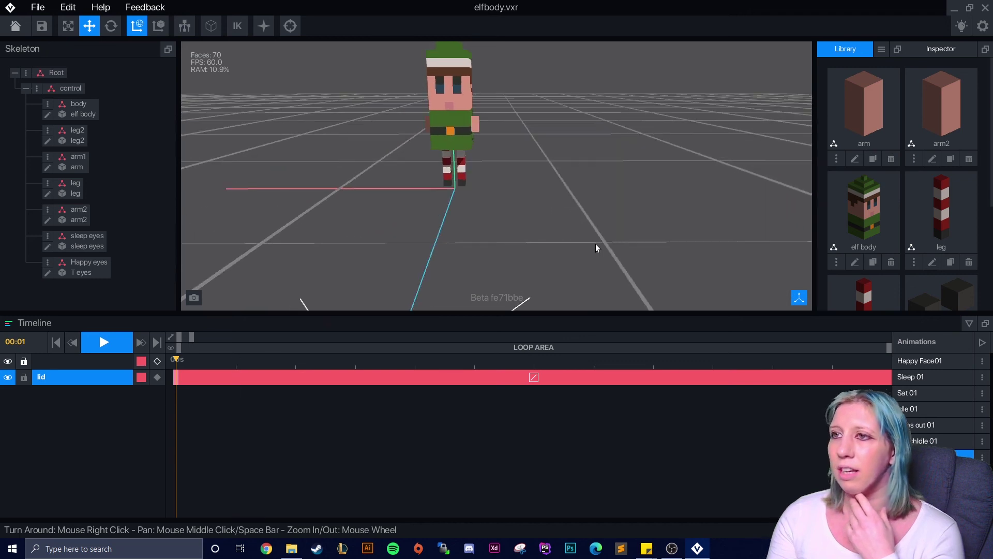
scroll(552, 236, up, 1)
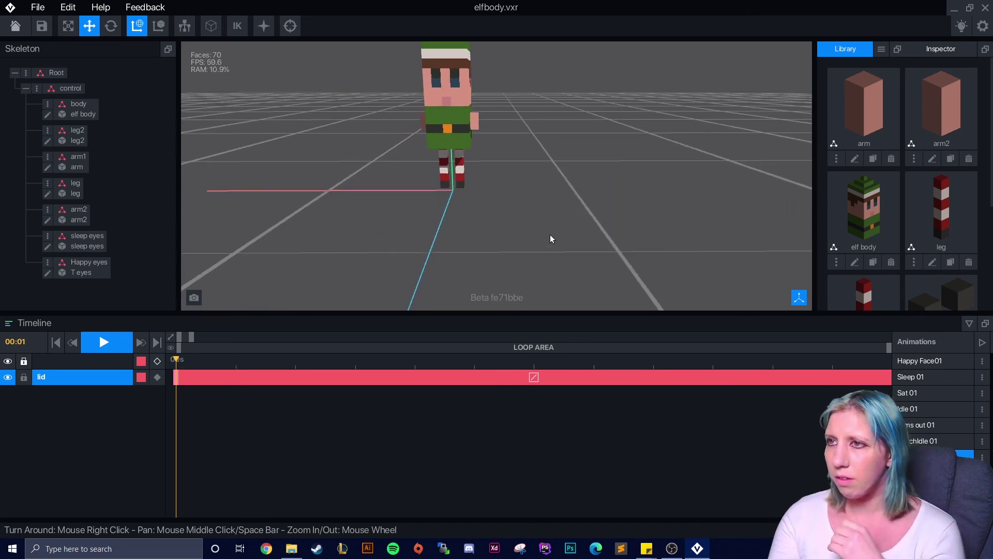
middle_drag(550, 236, 568, 286)
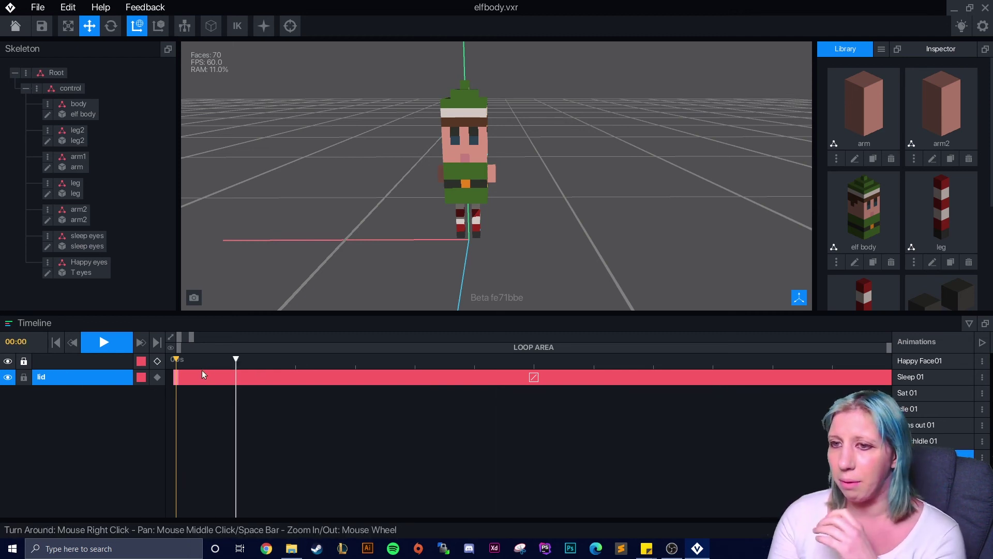
Switch to Sleep 01, view the elf from the side, and scrub the body node's keyframes between 00:00 and 00:01
click(911, 377)
click(141, 342)
right_drag(362, 134, 497, 164)
drag(239, 358, 176, 359)
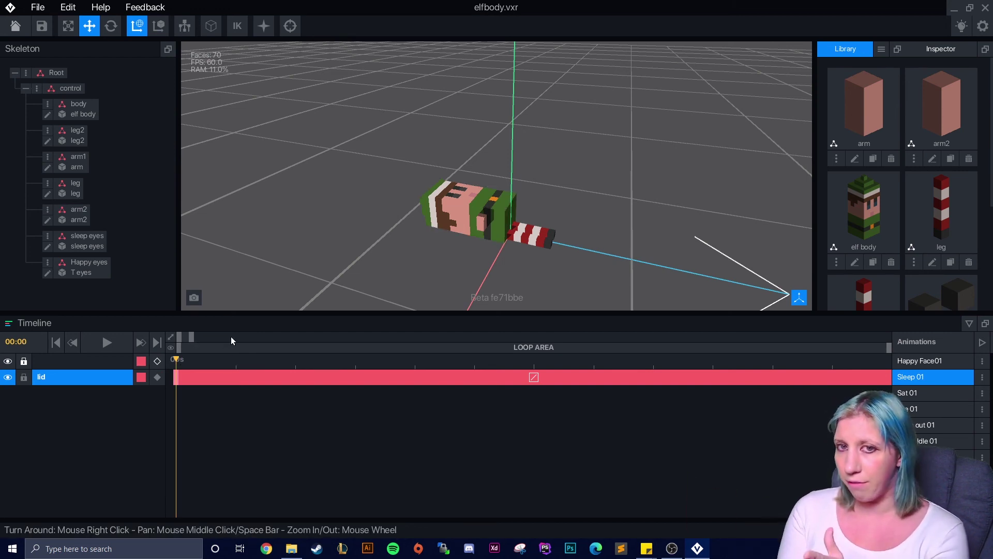
click(89, 111)
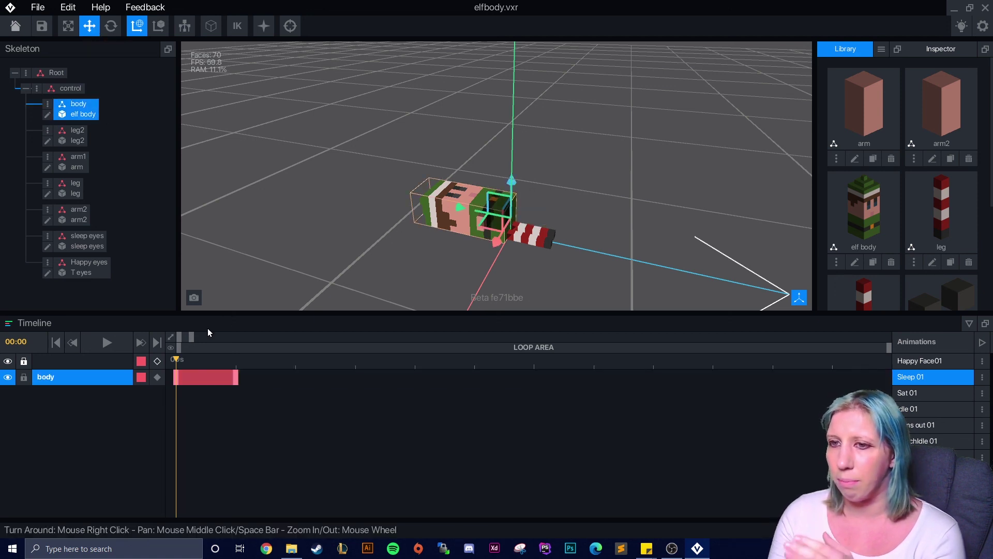
drag(175, 361, 222, 363)
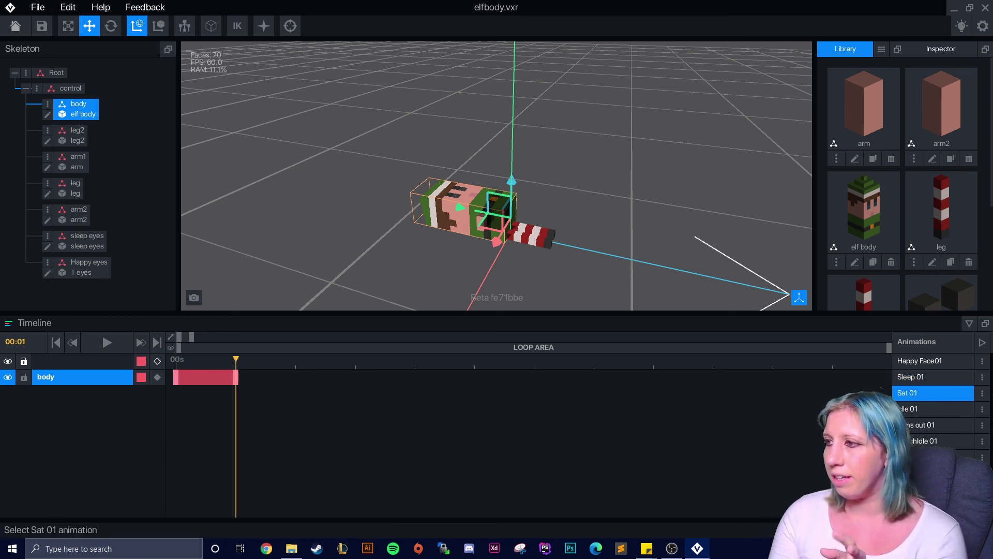
Play back Sat 01, switch to Happy Face01, and show the timeline tracks of the control node and its children
click(107, 342)
click(930, 365)
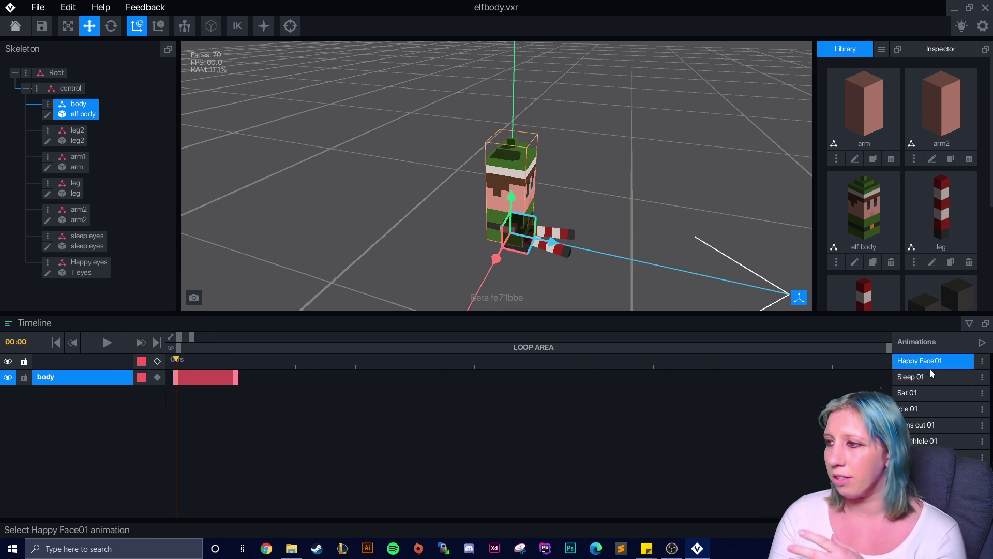
click(71, 88)
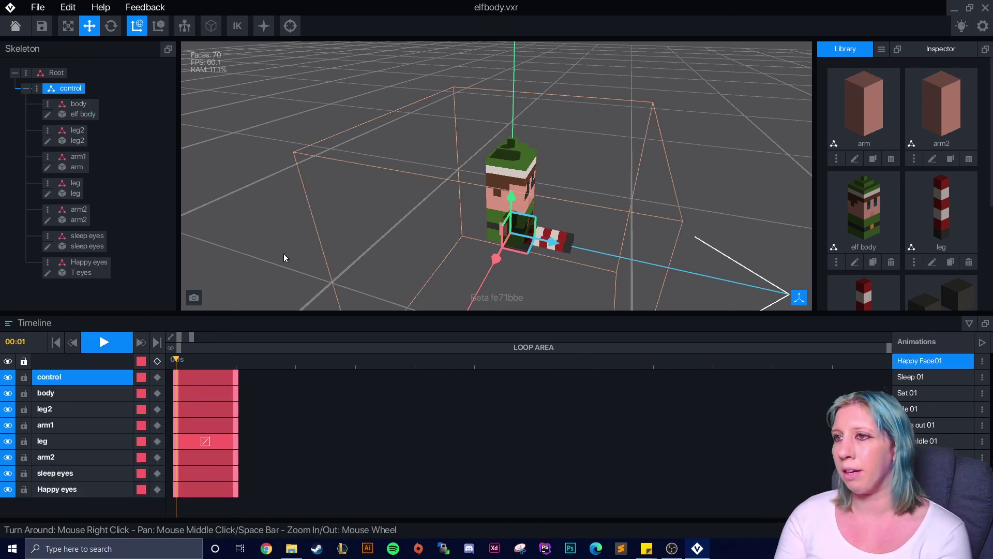
Show the body and arm1 timeline tracks of Happy Face01 in turn, and stop the animation's playback
right_drag(284, 253, 582, 259)
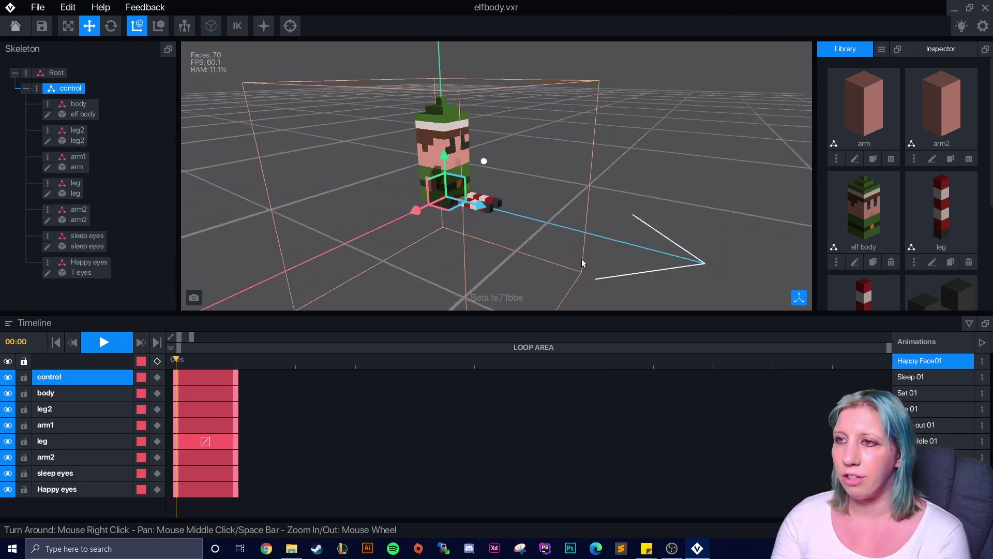
click(84, 393)
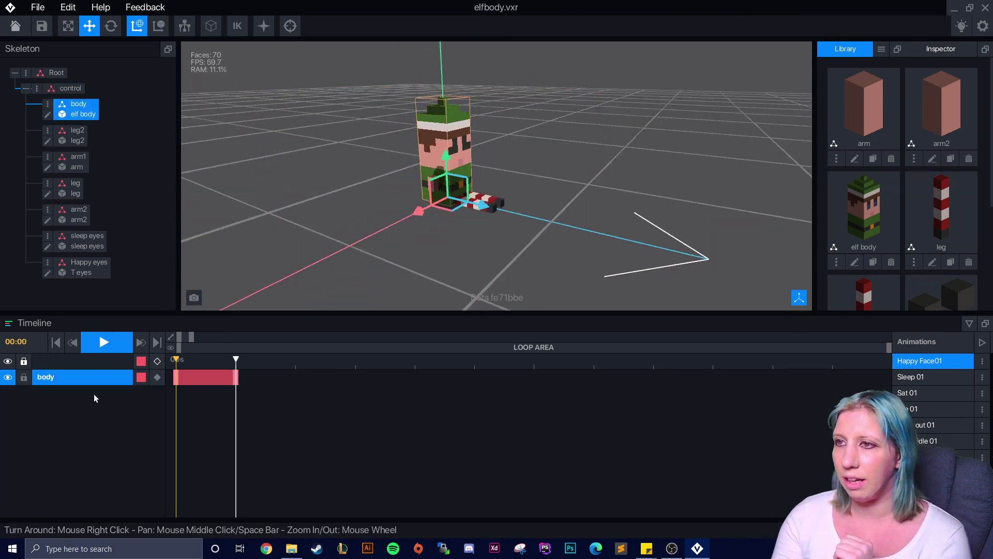
click(77, 160)
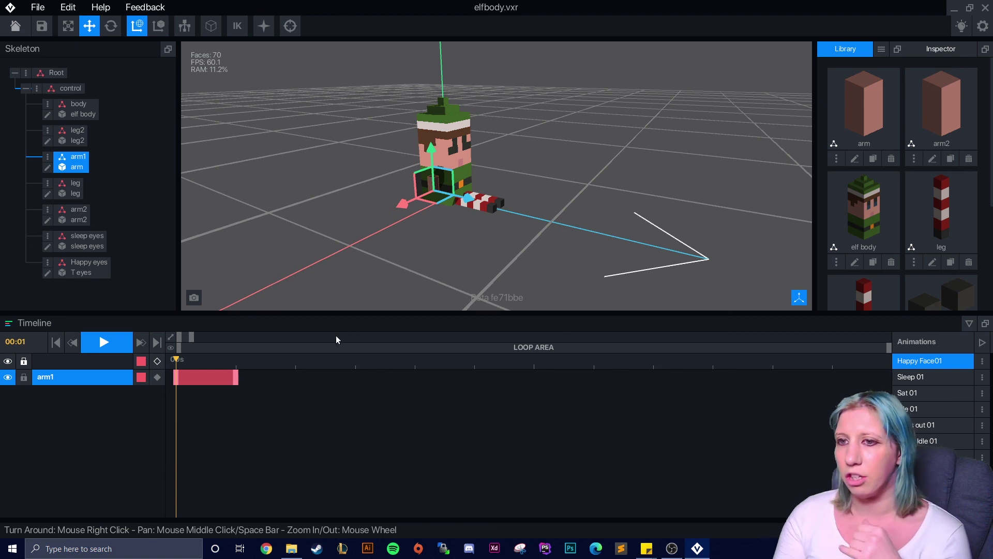
click(111, 342)
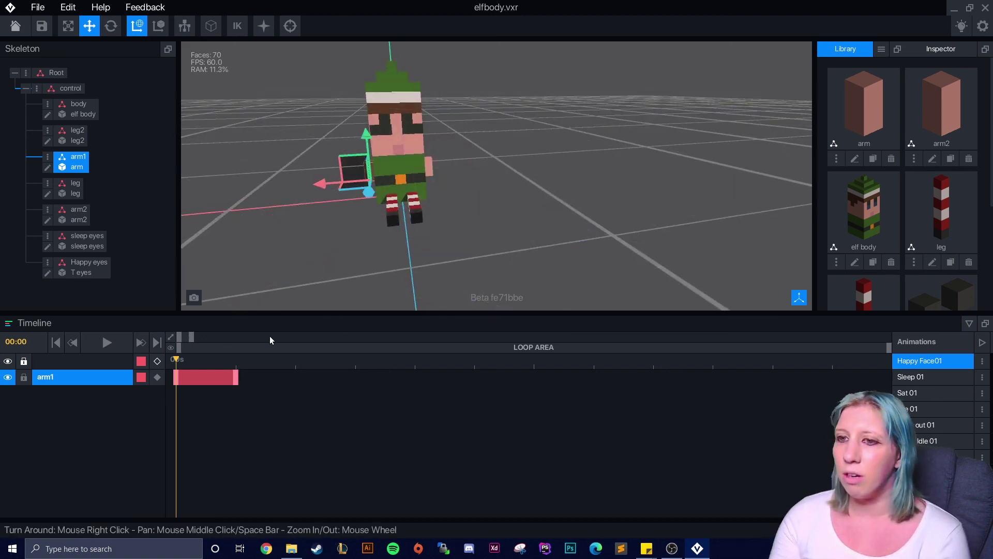
Select the Happy eyes node on the elf's face and examine its timeline track and placement from the side
right_drag(422, 168, 468, 133)
click(385, 105)
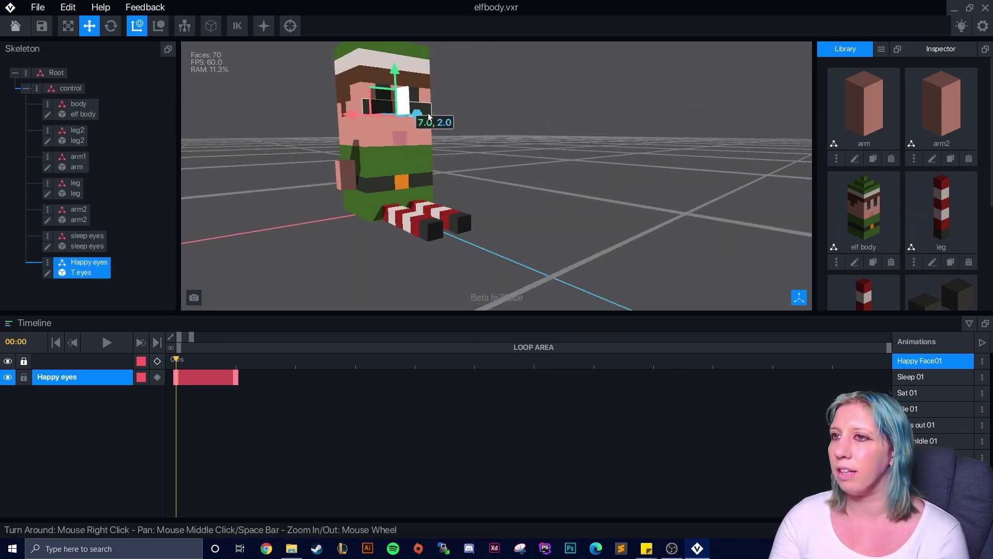
click(592, 198)
click(378, 108)
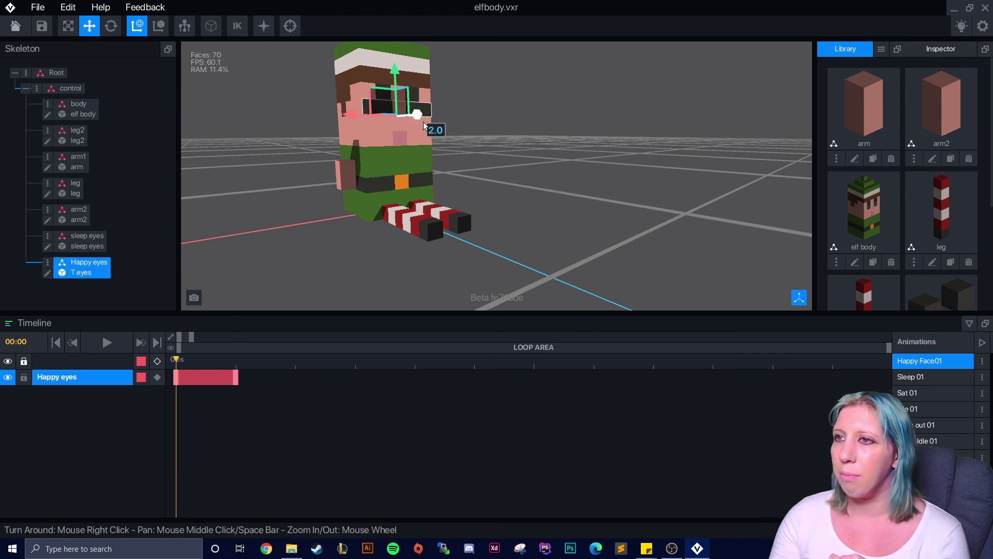
right_drag(424, 126, 567, 169)
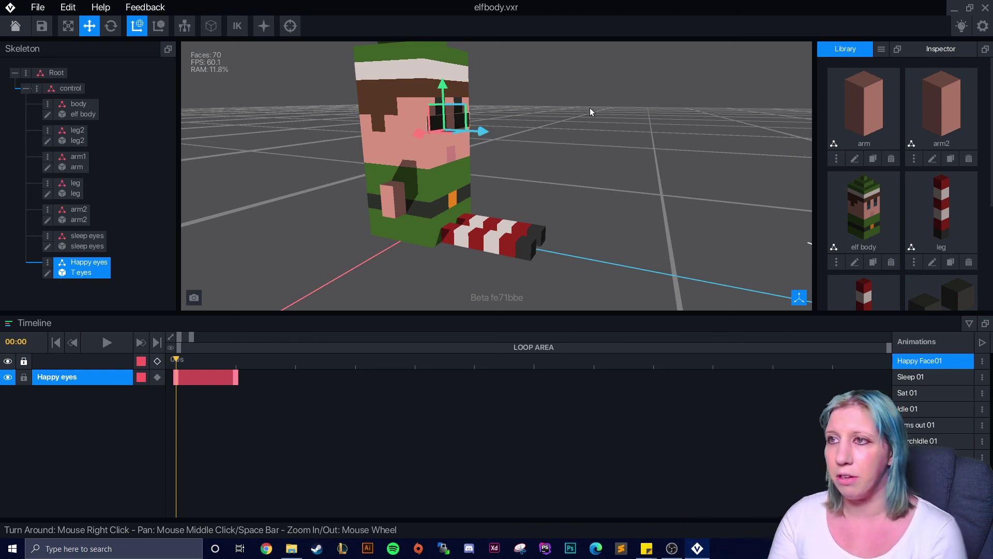
Clear the node selection to list all timeline tracks, and view the seated elf's happy face from several angles
click(620, 187)
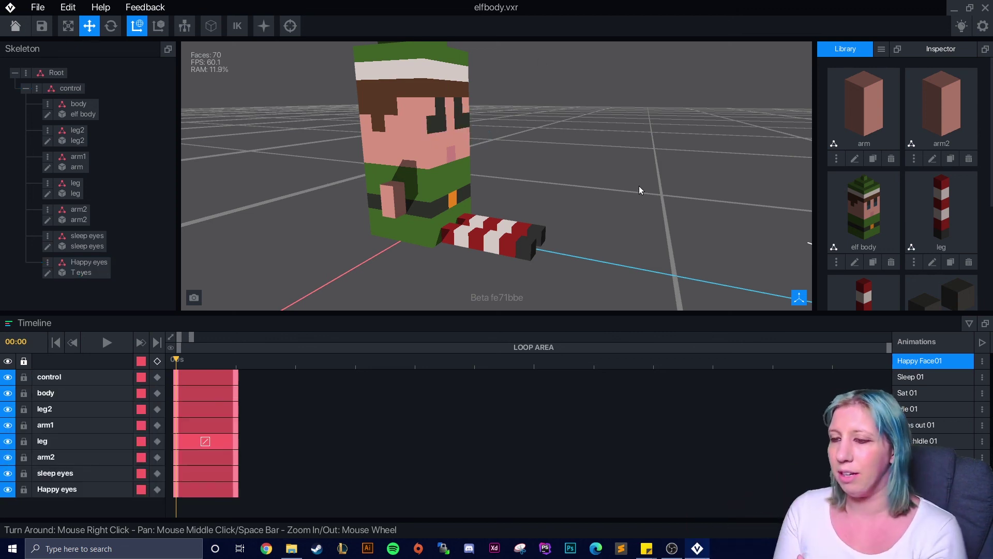
right_drag(631, 156, 576, 192)
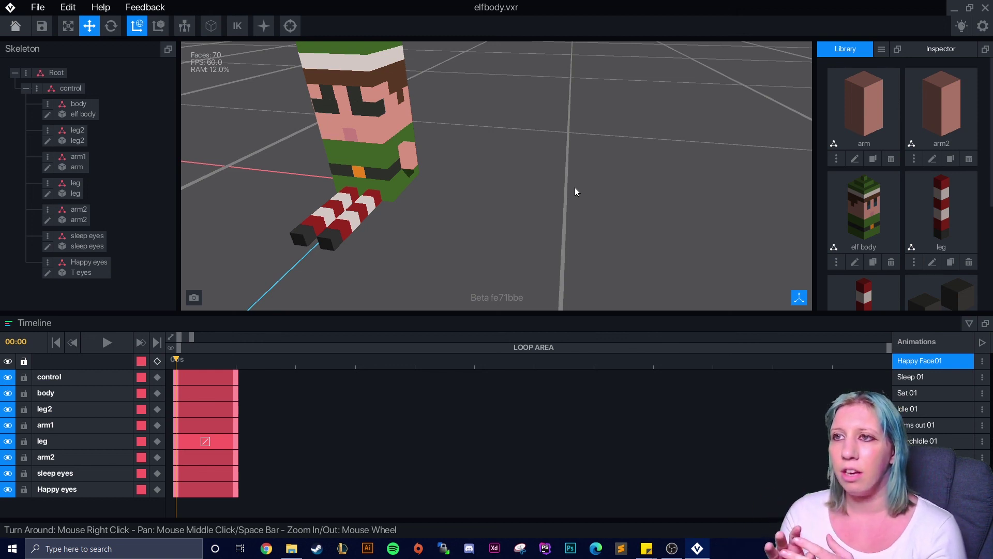
right_drag(576, 192, 456, 255)
right_drag(490, 315, 499, 290)
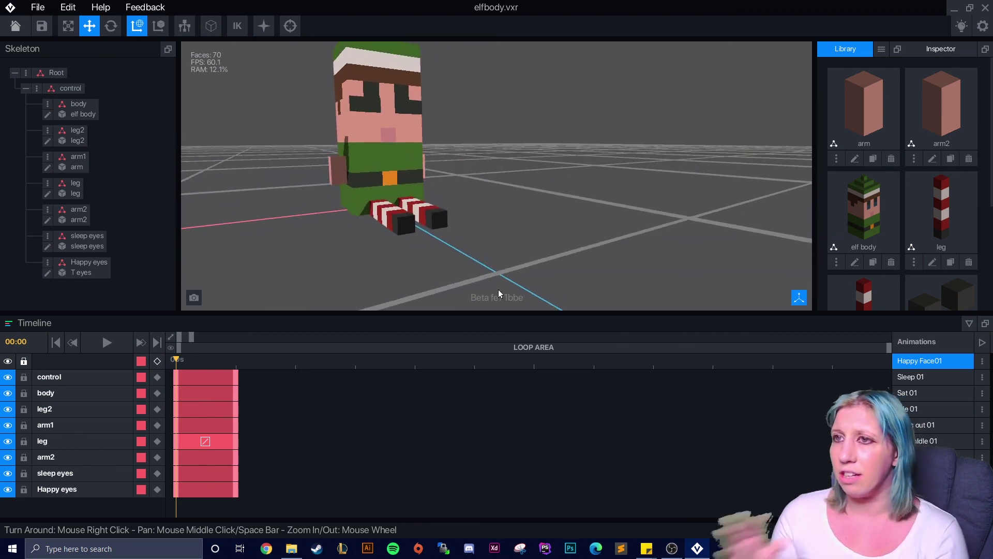